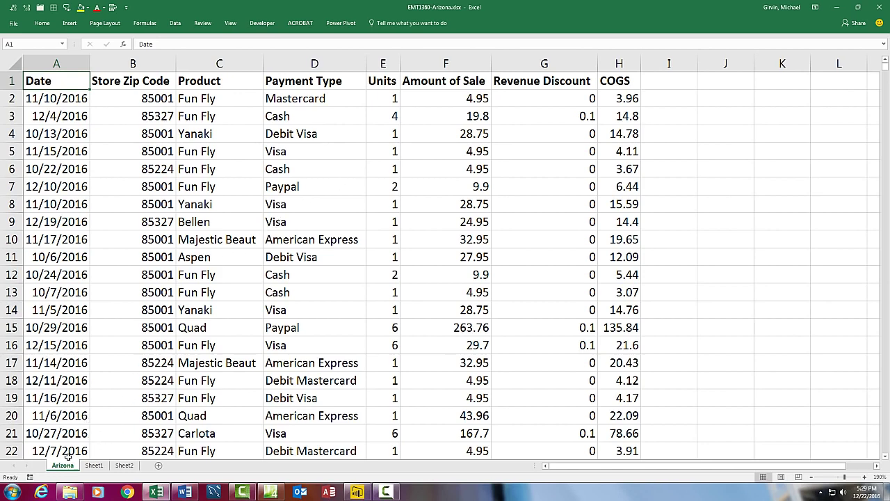
# Examine Sheet1 and the phone table on Sheet2, and select the named range Print_Area on Sheet2
pyautogui.click(94, 464)
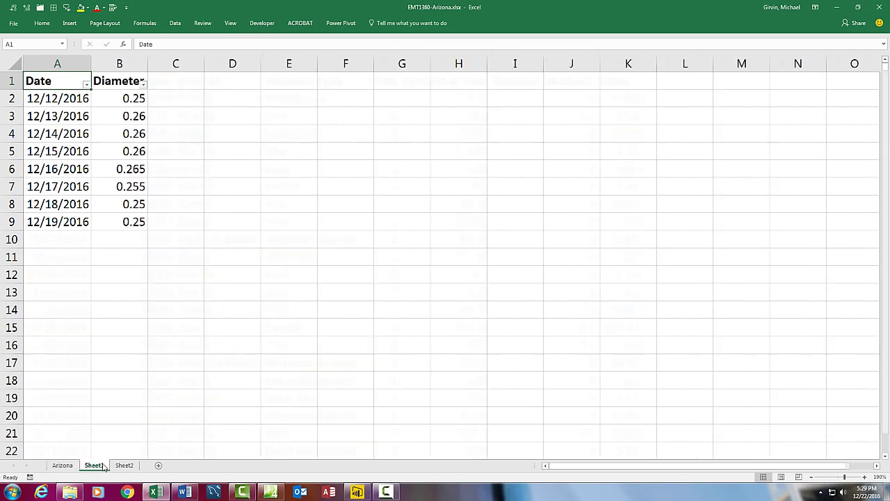
pyautogui.click(124, 465)
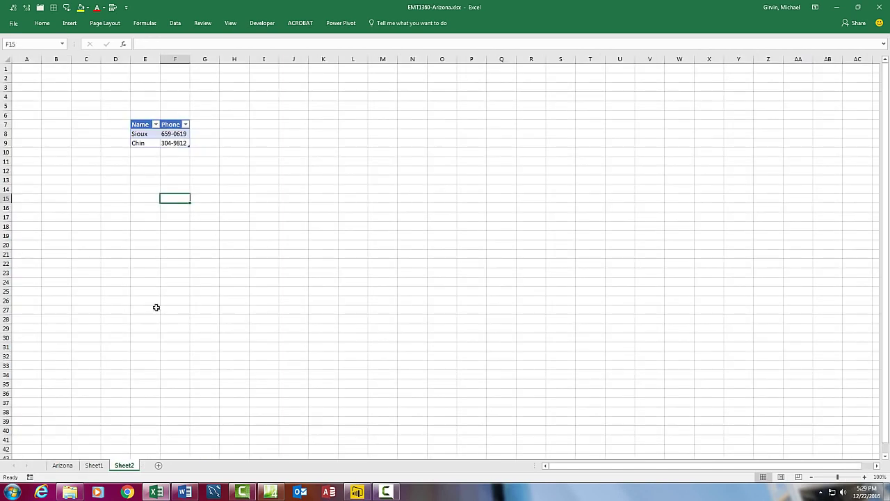
pyautogui.click(142, 125)
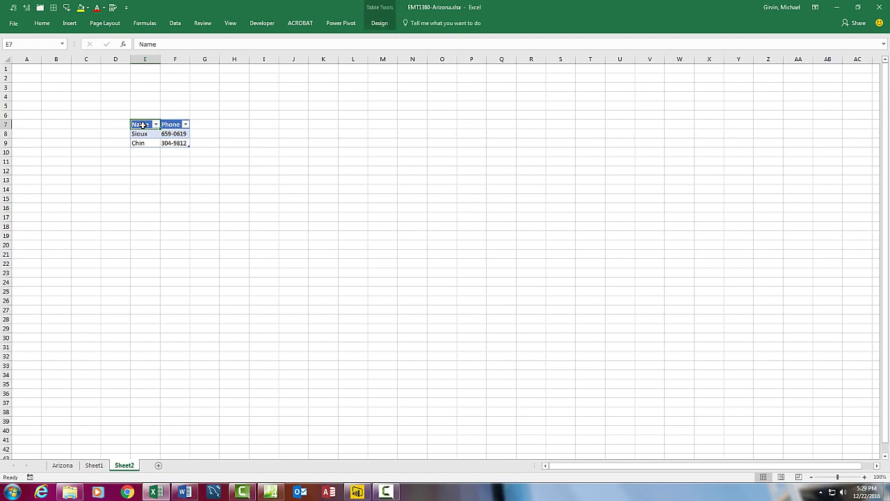
pyautogui.click(62, 44)
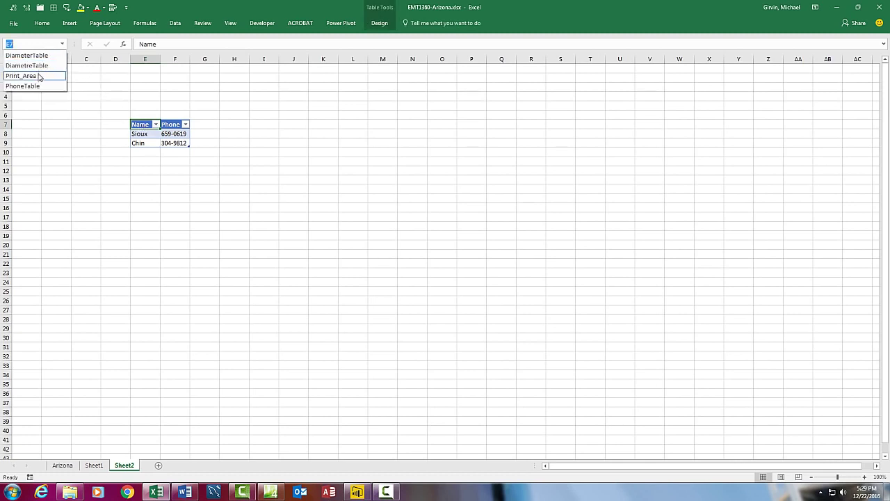
pyautogui.click(39, 76)
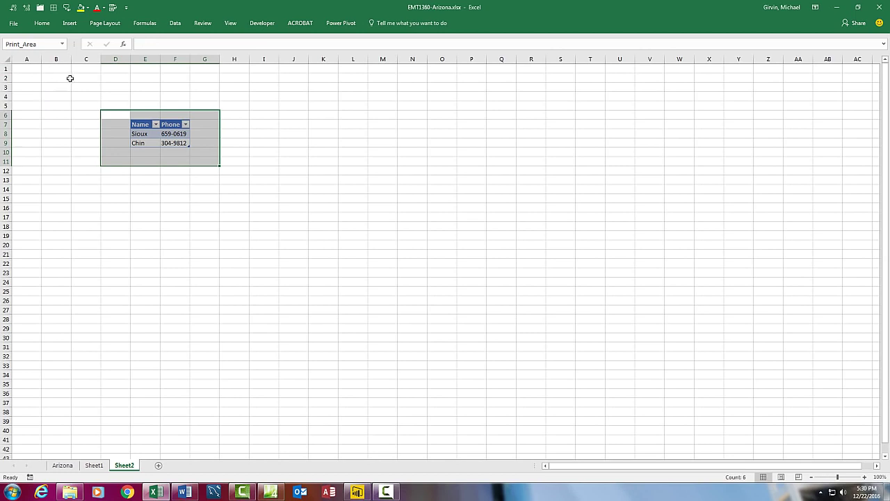
# Return to Sheet1 and select the named range DiameterTable to see which cells it covers
pyautogui.click(96, 466)
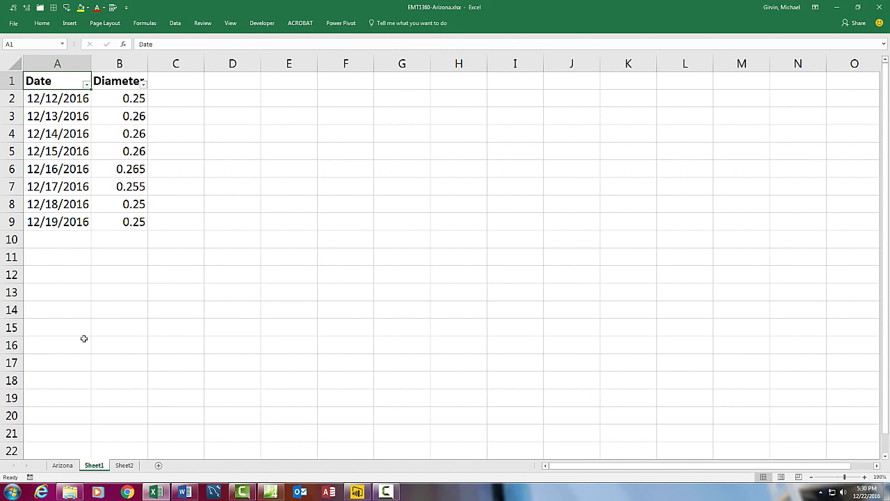
pyautogui.click(63, 44)
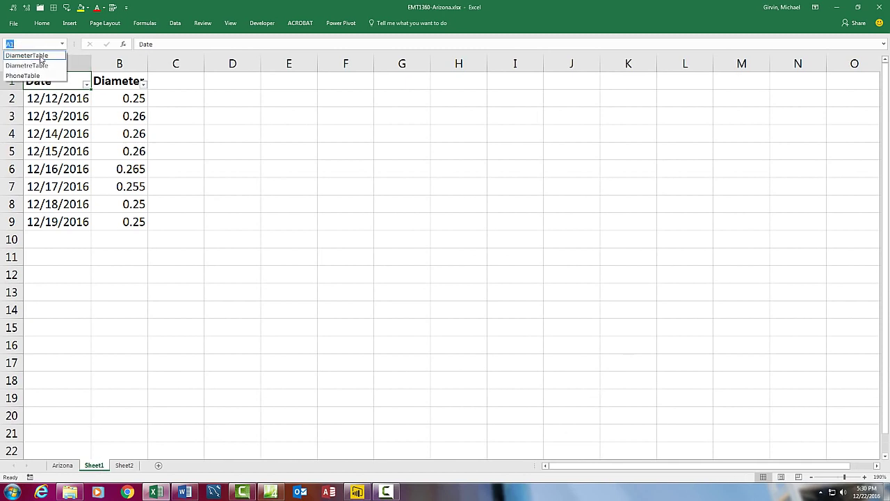
pyautogui.click(41, 59)
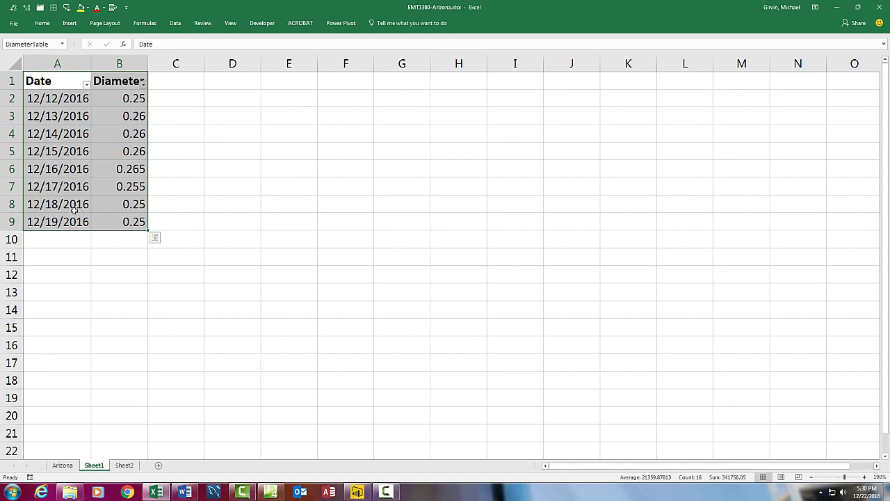
# Close the workbook from its Arizona sheet, and view the zip codes and store managers on ManagerTable before returning to sheet 1360
pyautogui.click(62, 465)
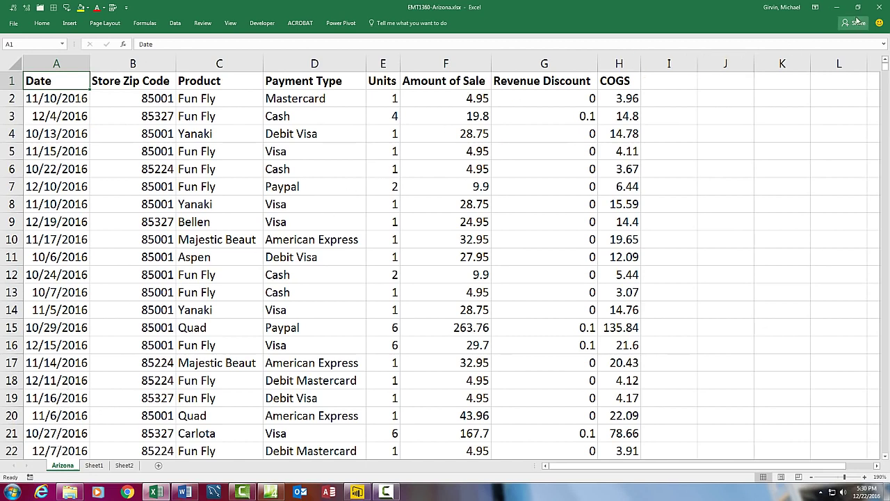
pyautogui.click(881, 11)
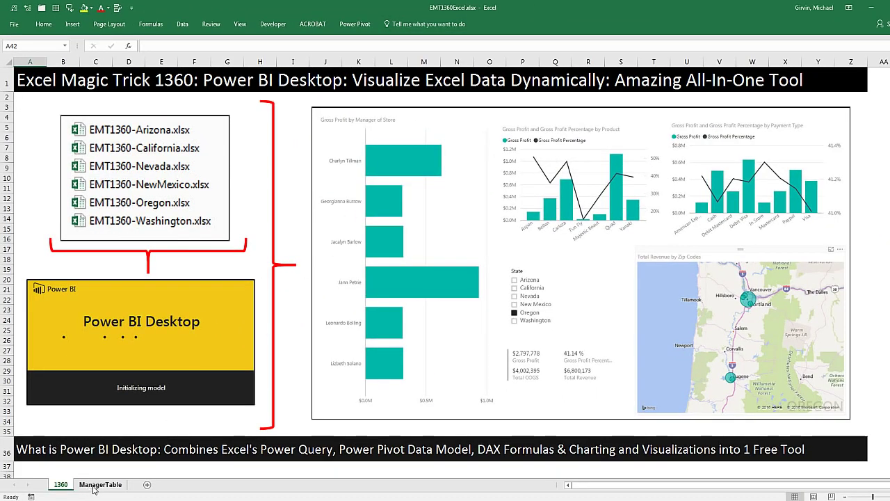
pyautogui.click(116, 490)
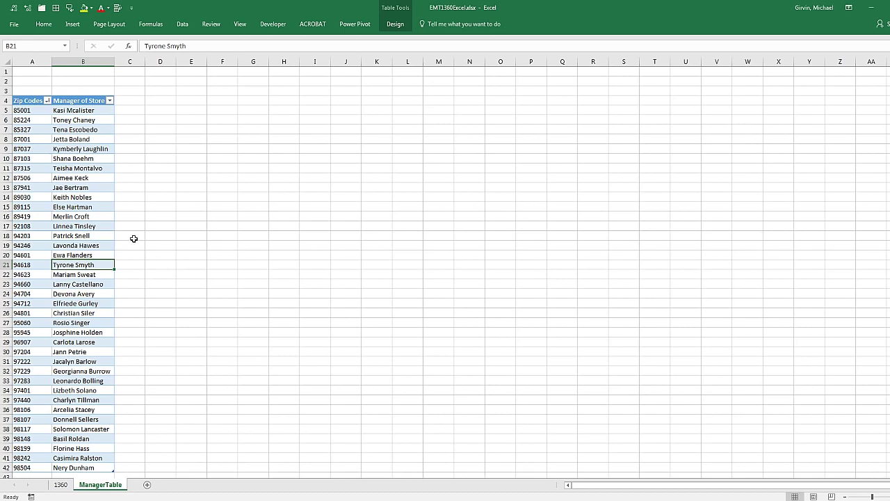
pyautogui.click(61, 484)
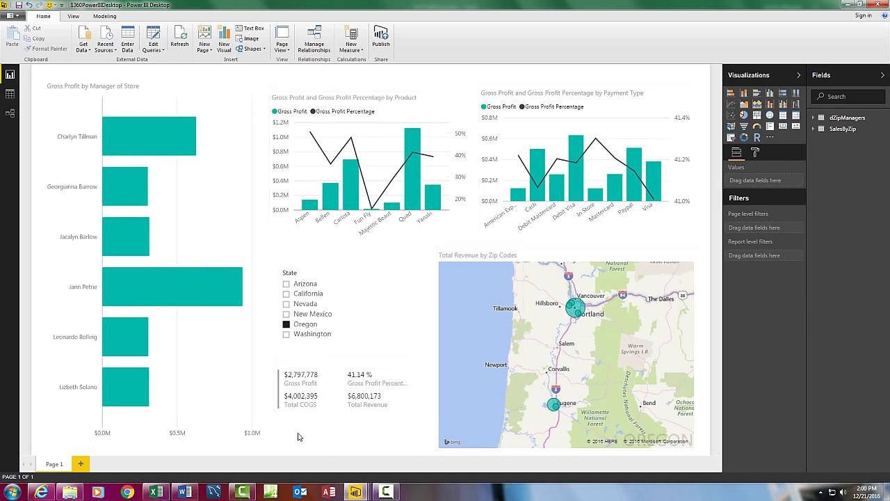
# Filter the finished Power BI report by Washington and by New Mexico, and inspect a store manager's gross profit bar
pyautogui.click(286, 335)
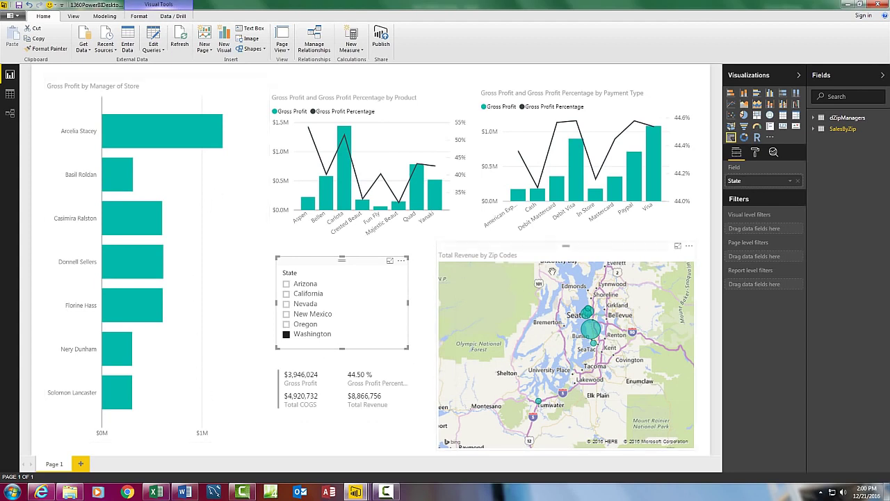
pyautogui.click(286, 314)
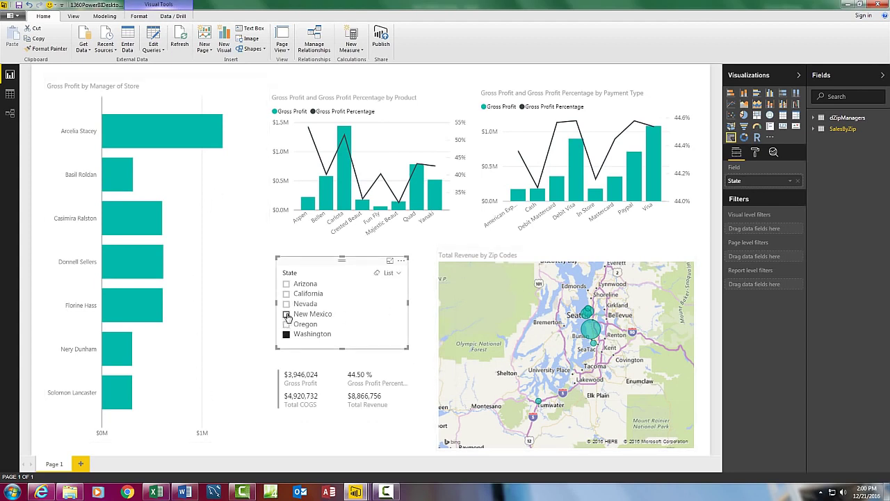
pyautogui.moveTo(212, 238)
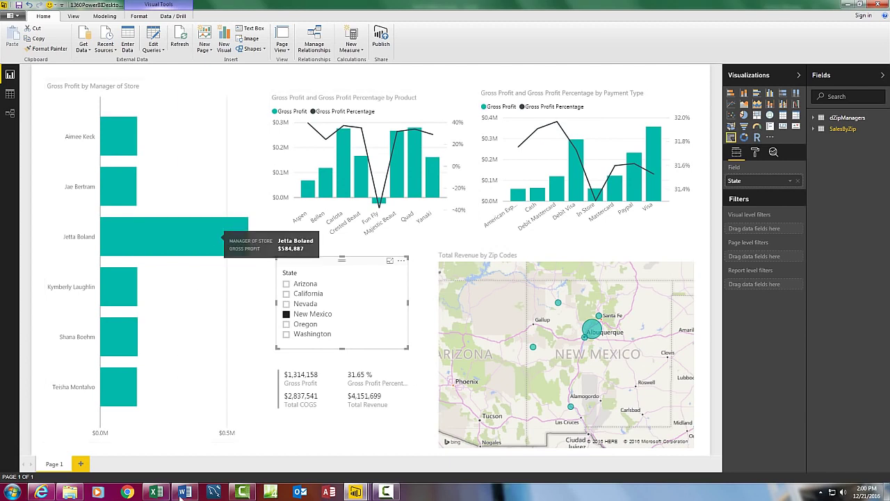
# Switch to the Excel workbook and launch Power BI Desktop with a new, untitled report
pyautogui.click(158, 492)
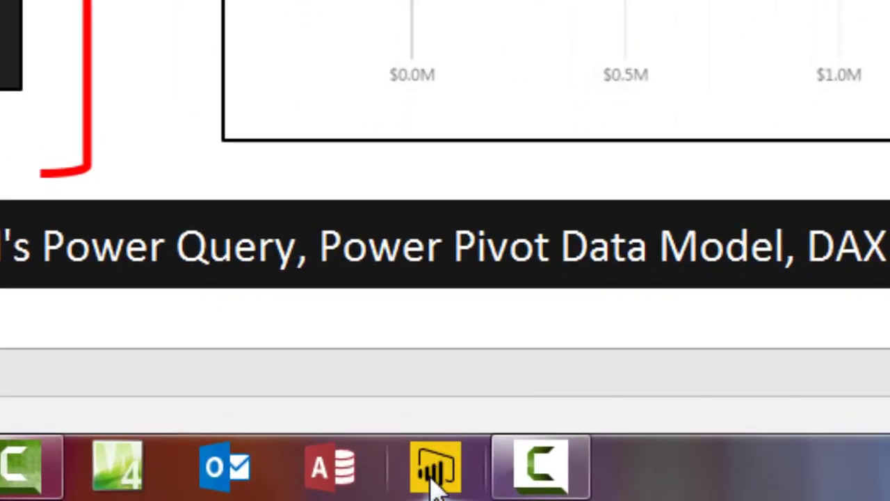
pyautogui.click(438, 473)
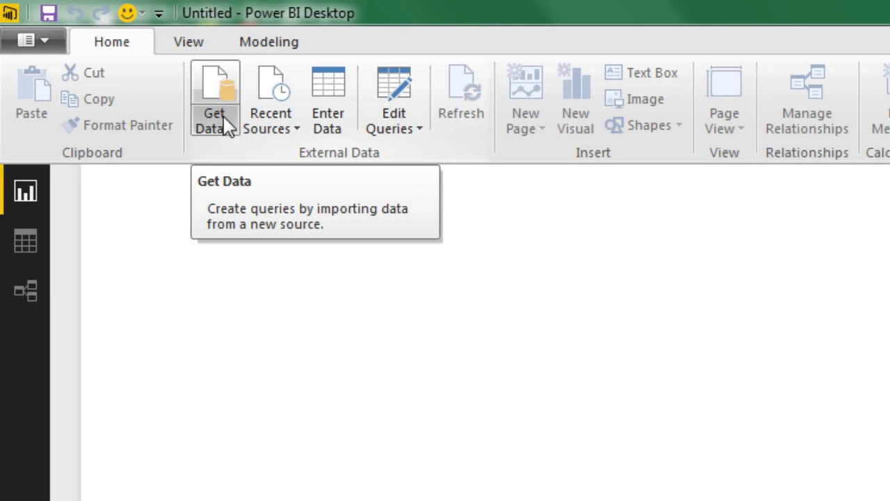
# Look over the modeling commands and the relationships, data and report views of the empty Power BI file
pyautogui.click(271, 49)
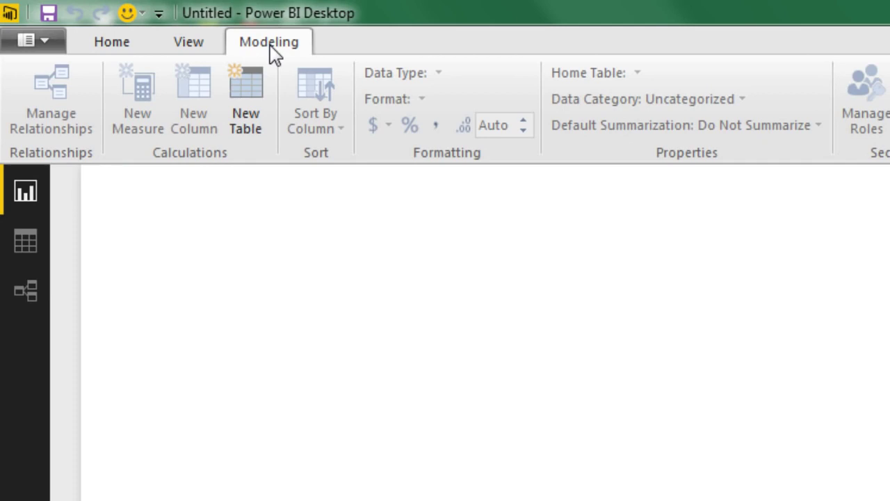
pyautogui.click(119, 53)
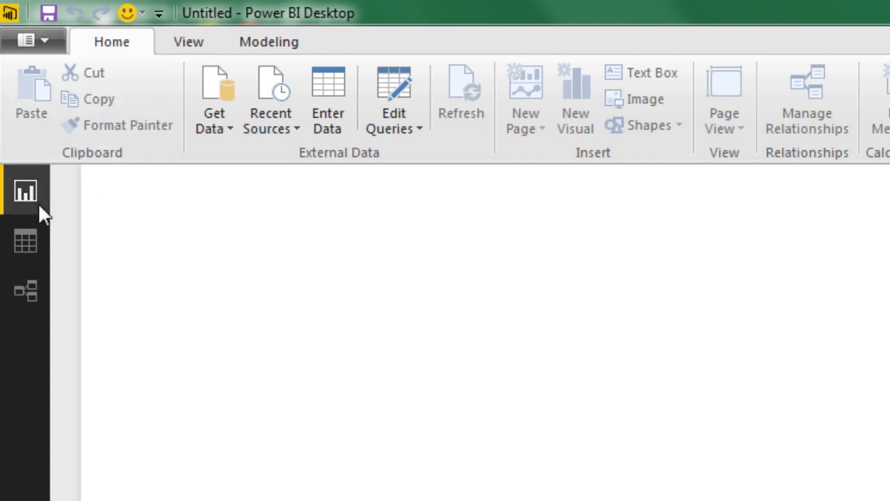
pyautogui.click(31, 292)
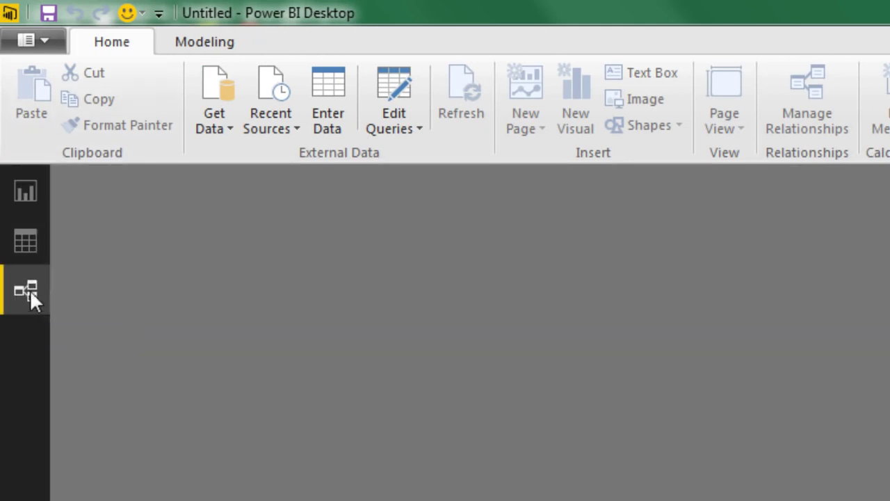
pyautogui.click(23, 243)
pyautogui.click(26, 192)
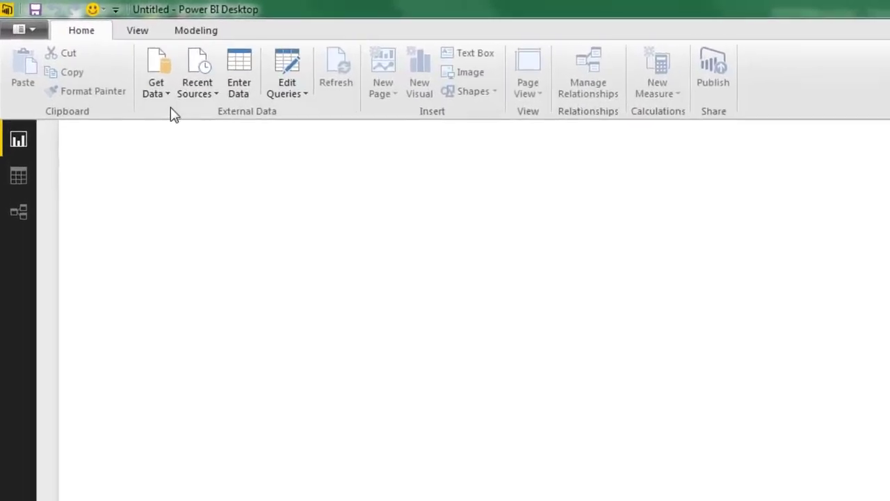
# Start a new data import using the Folder connector from the full list of data sources
pyautogui.click(183, 102)
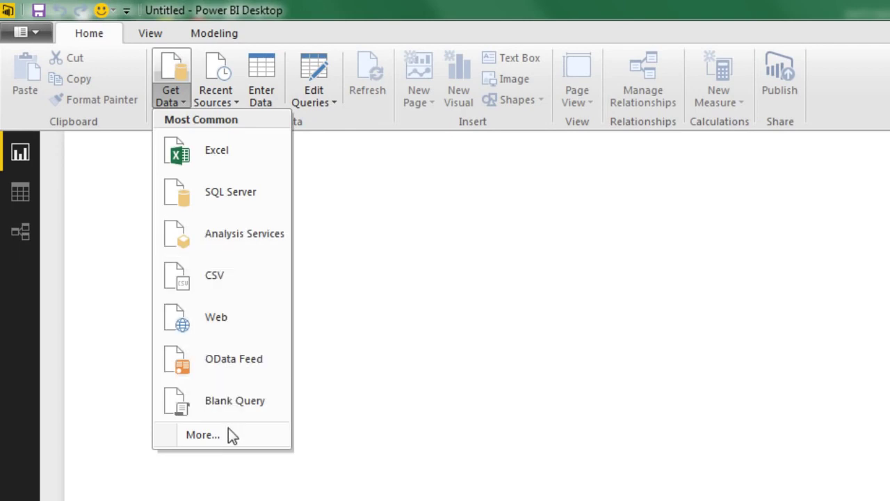
pyautogui.click(208, 439)
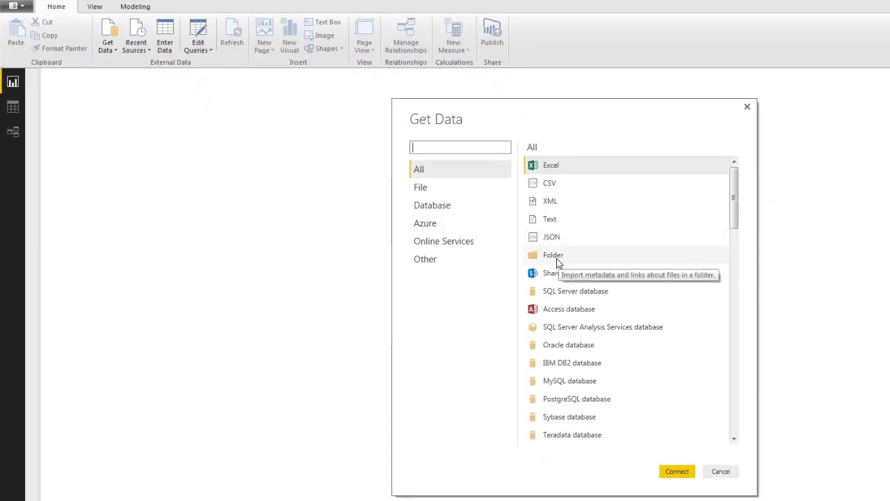
pyautogui.click(556, 260)
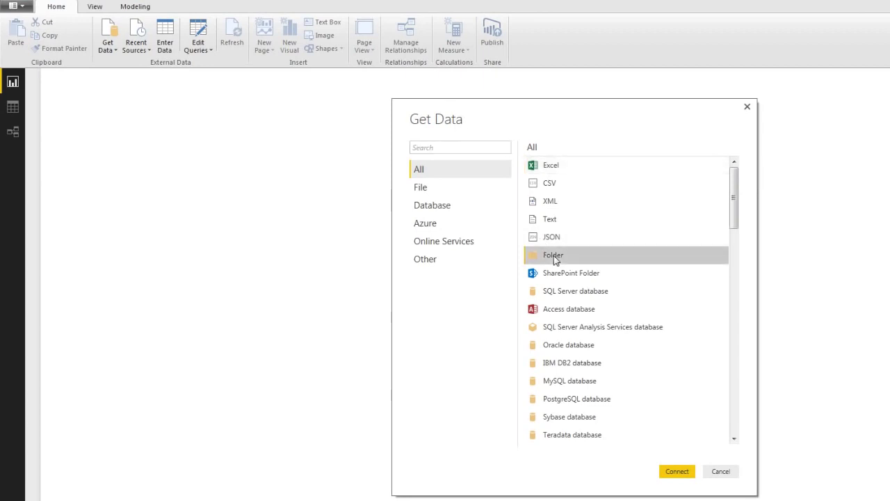
pyautogui.click(675, 473)
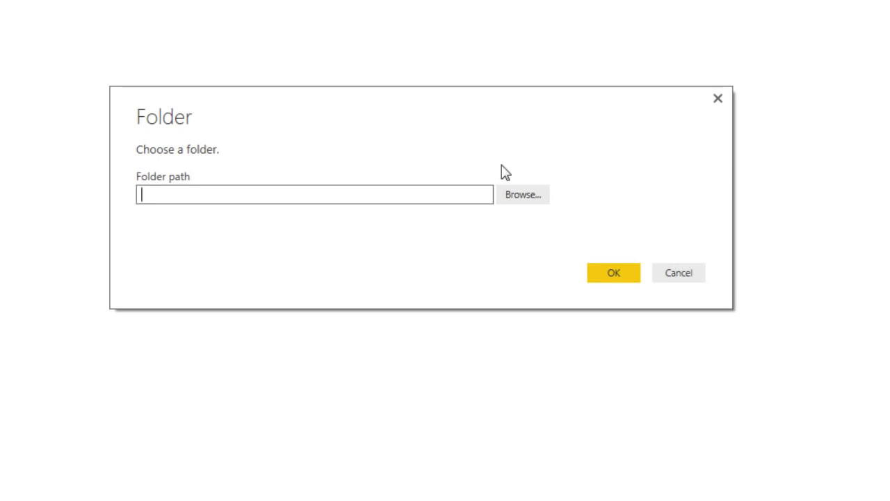
# Choose the EMT1360SourceExcelFiles folder on the Desktop as the source and open its file list for editing in the Query Editor
pyautogui.click(520, 199)
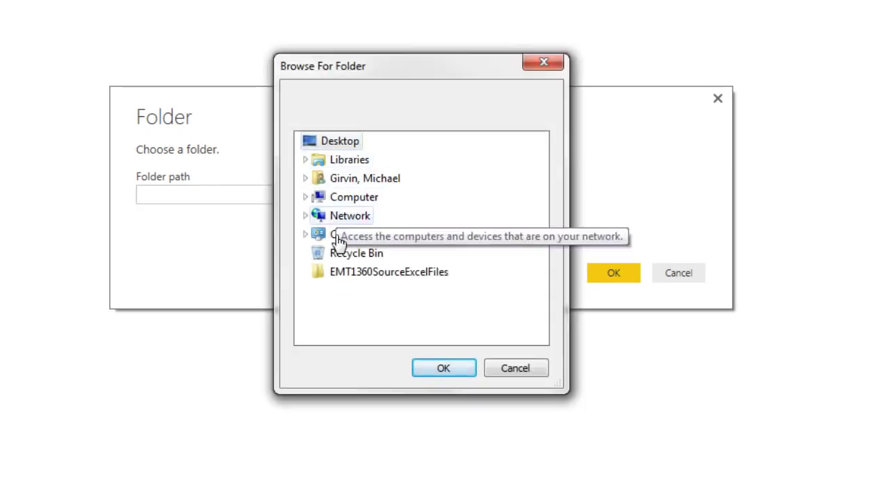
pyautogui.click(340, 277)
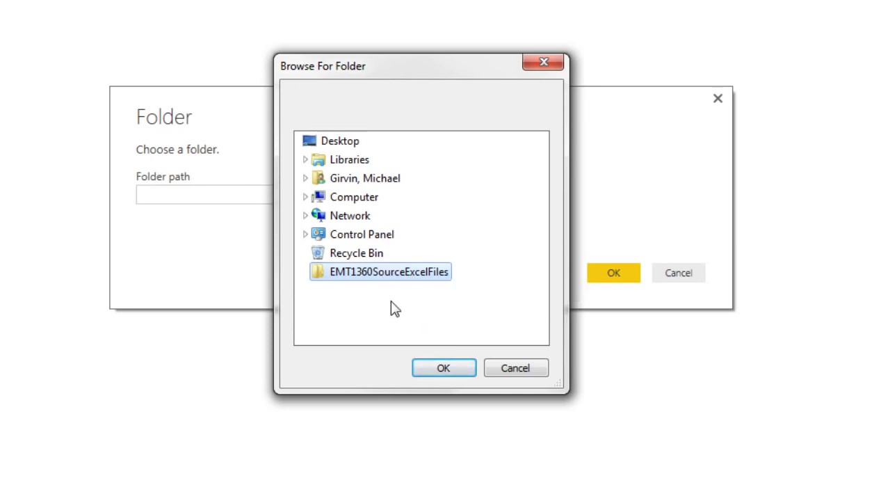
pyautogui.click(446, 369)
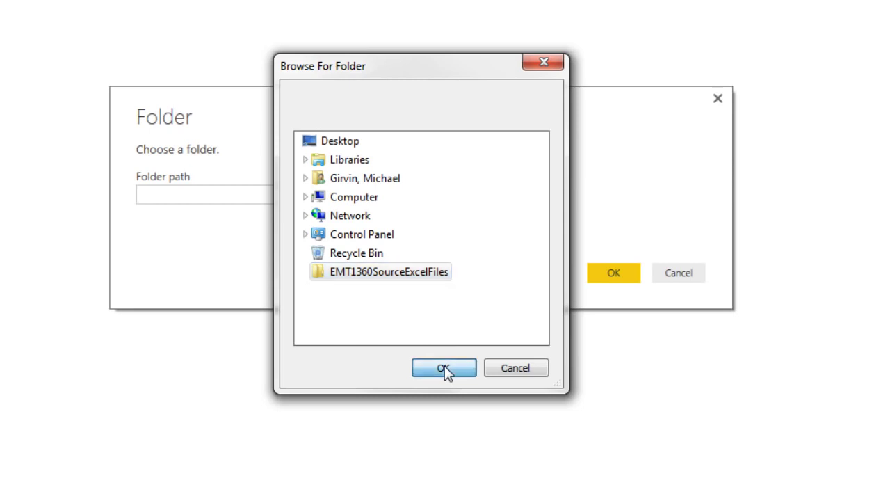
pyautogui.click(609, 276)
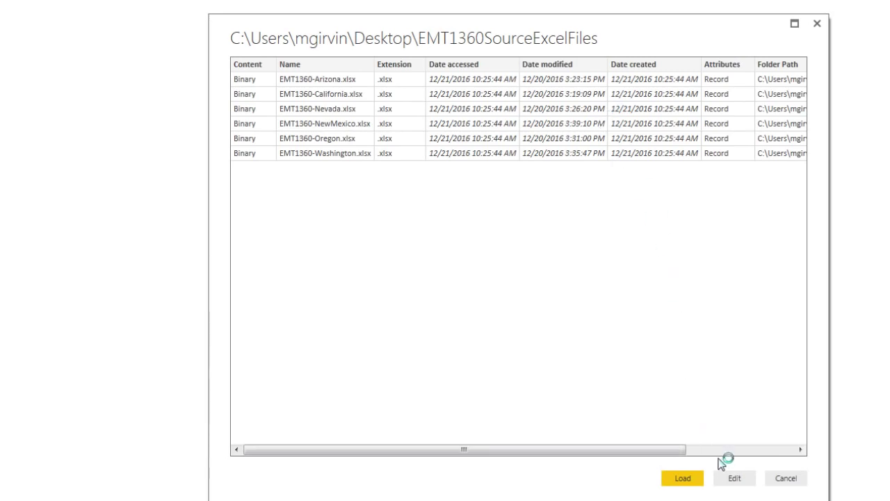
pyautogui.click(735, 478)
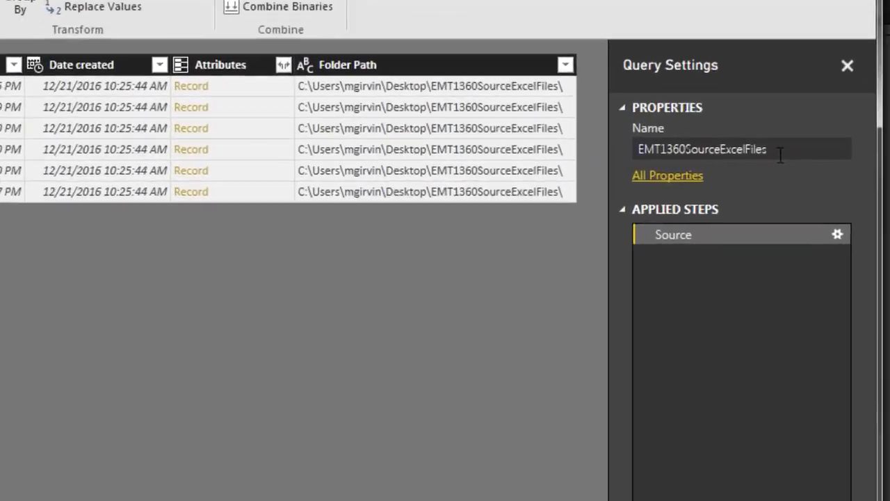
# Rename the query as SalesZipData
pyautogui.moveTo(781, 155); pyautogui.dragTo(614, 160)
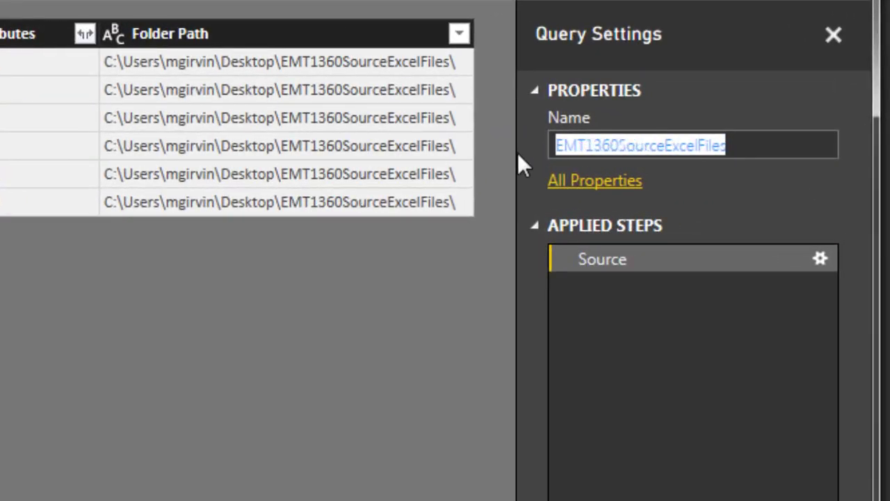
pyautogui.write('SalesZipData')
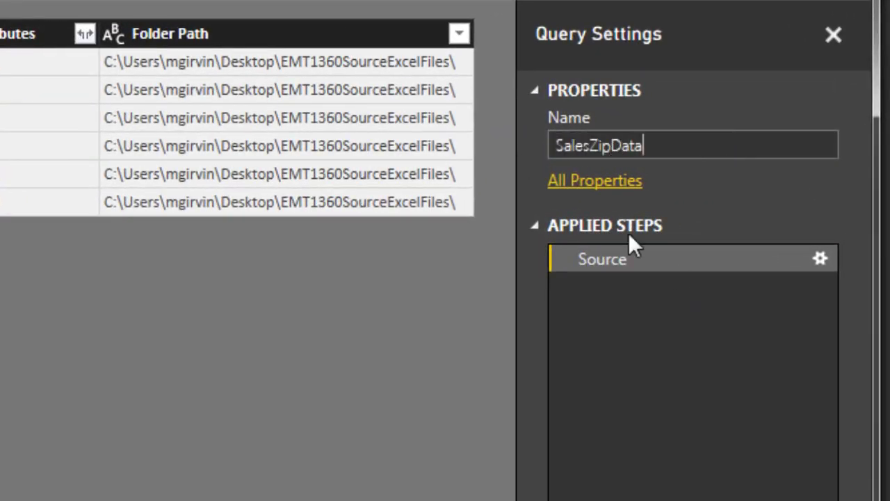
pyautogui.press('Return')
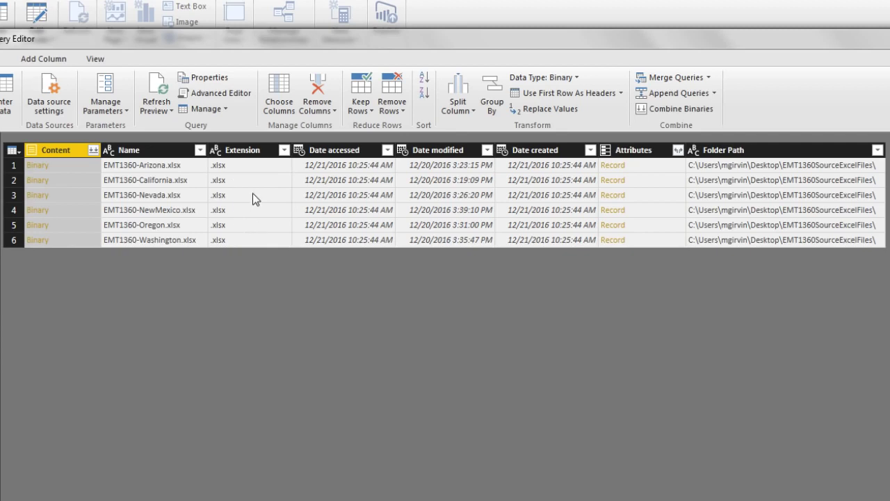
# Transform the text in the Extension column to lowercase
pyautogui.rightClick(259, 154)
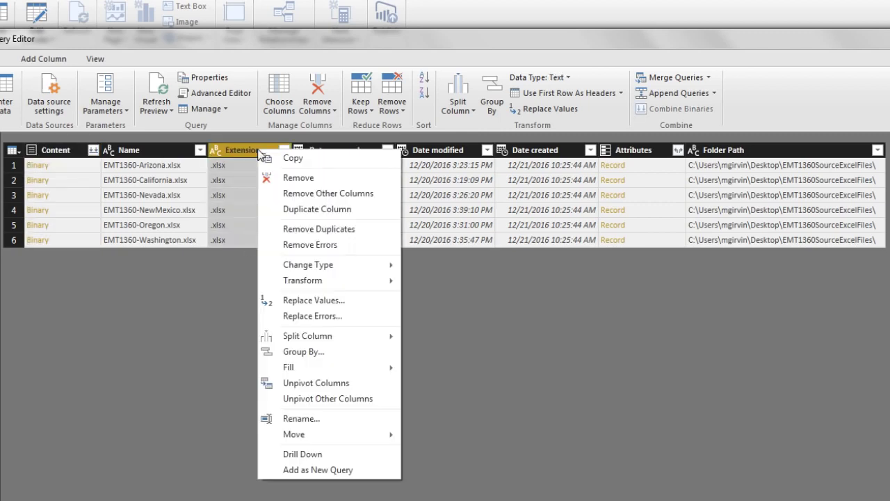
pyautogui.moveTo(305, 280)
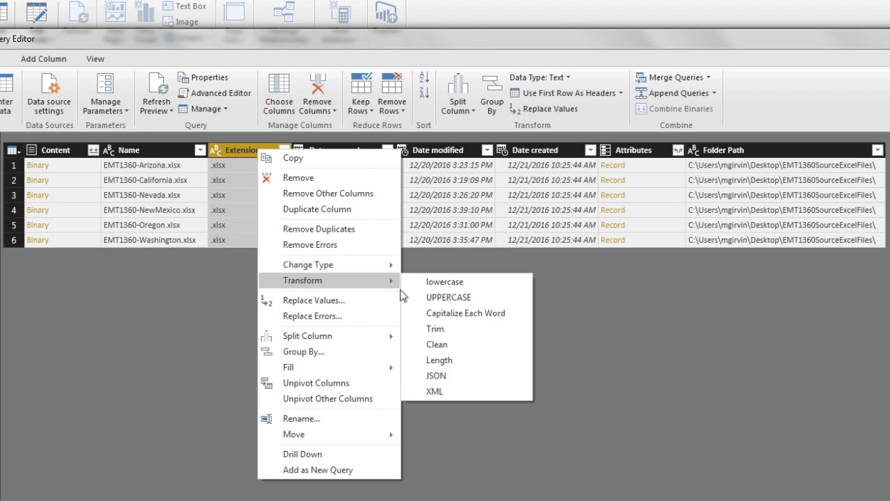
pyautogui.click(443, 282)
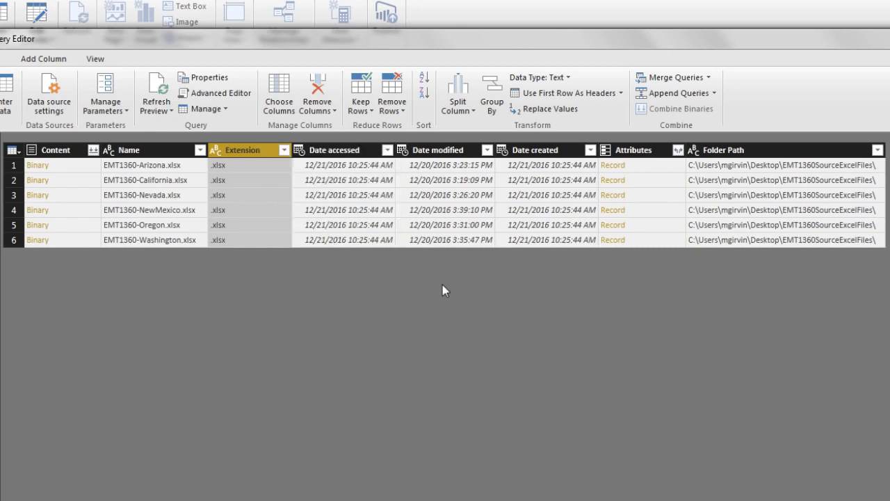
# Filter the Extension column with a text filter that keeps only rows equal to .xlsx
pyautogui.click(284, 150)
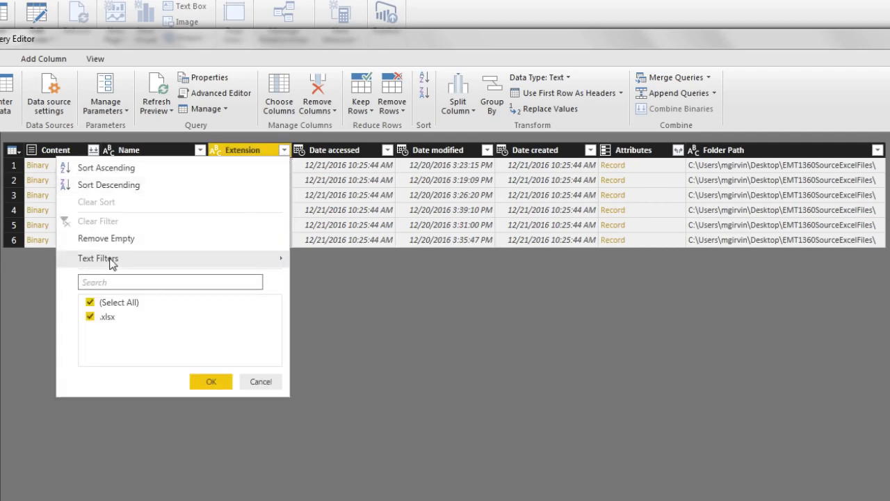
pyautogui.moveTo(111, 261)
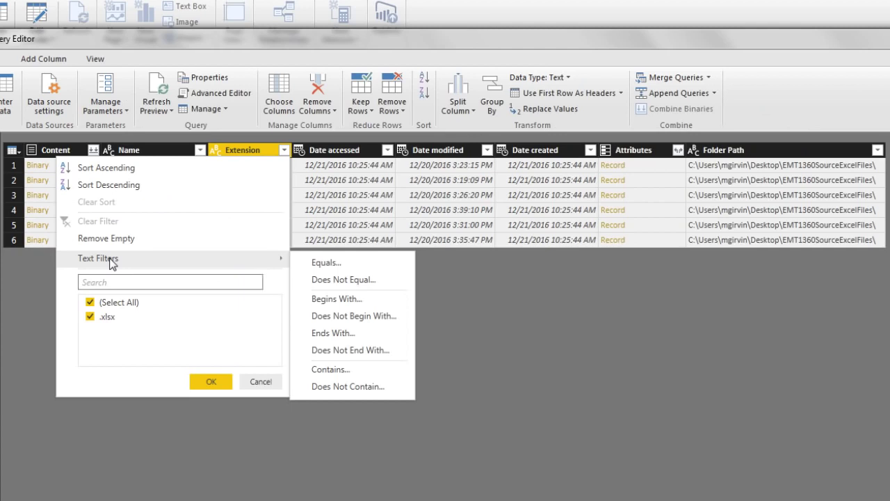
pyautogui.click(334, 267)
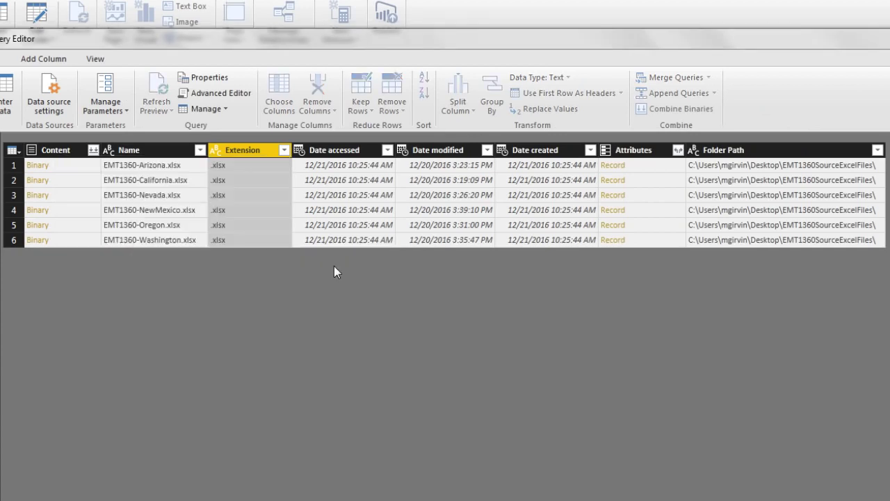
pyautogui.click(415, 324)
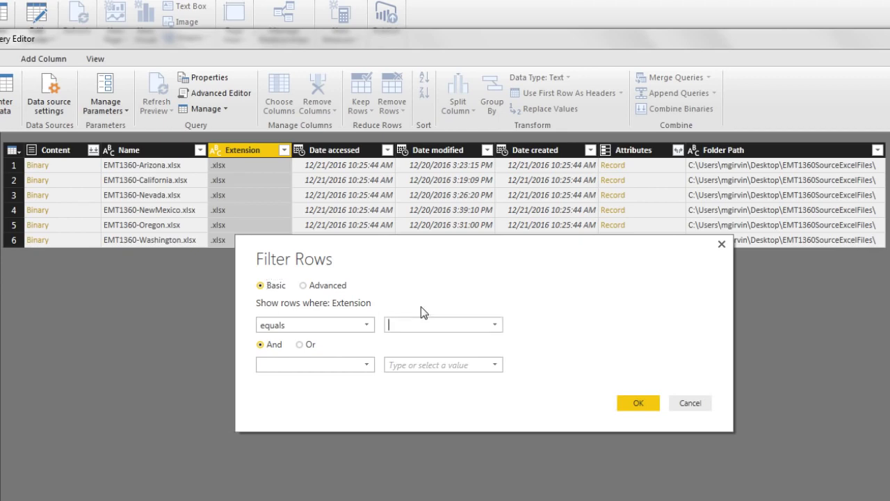
pyautogui.write('.xlsx')
pyautogui.click(634, 404)
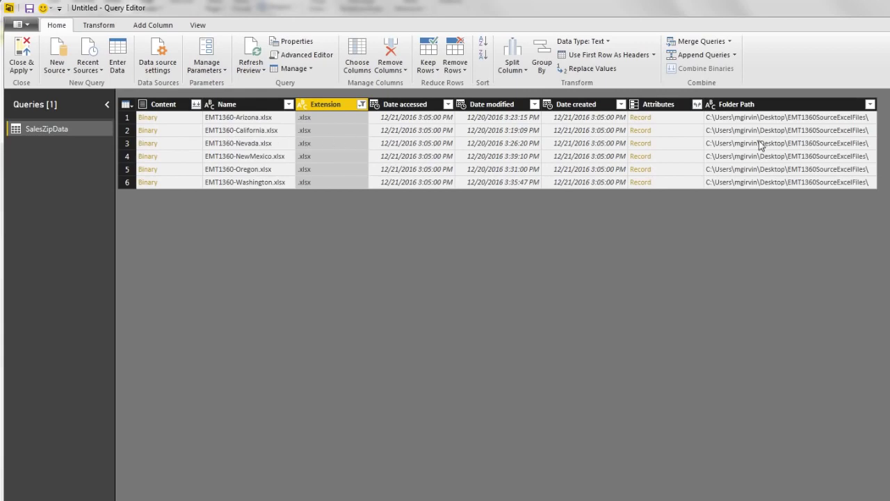
# Remove all columns except Content and preview the binary files in its first two rows
pyautogui.rightClick(155, 111)
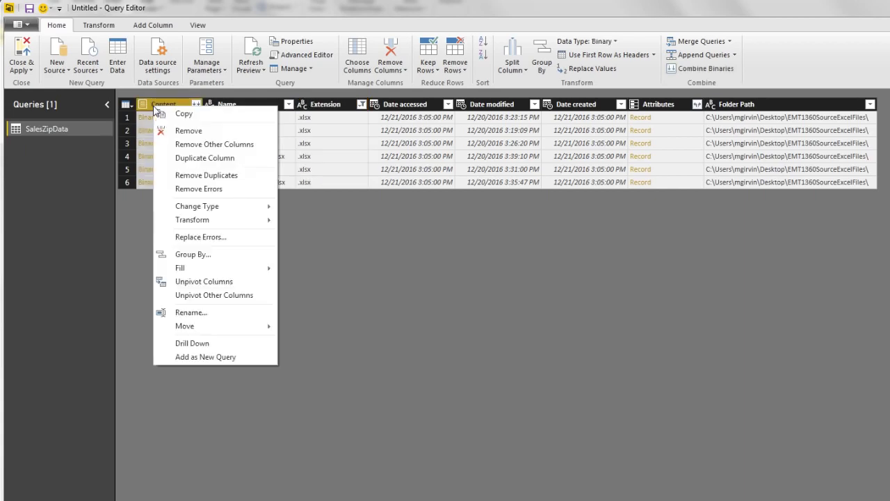
pyautogui.click(206, 144)
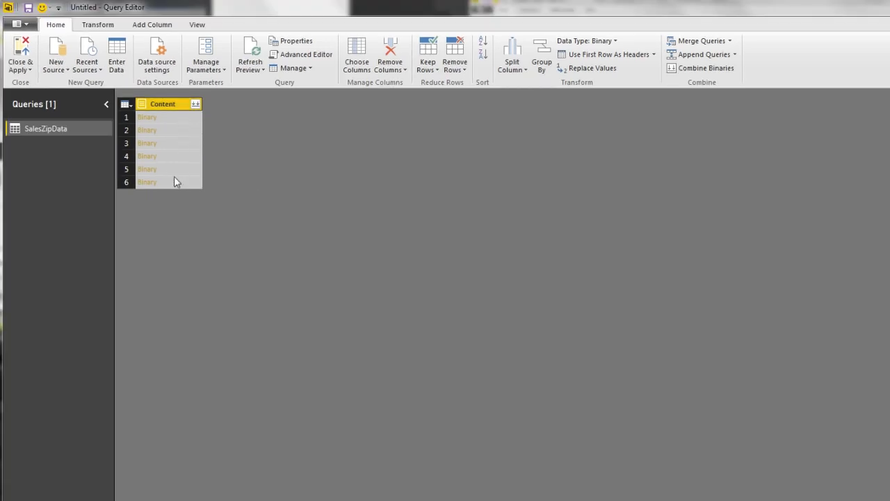
pyautogui.click(183, 119)
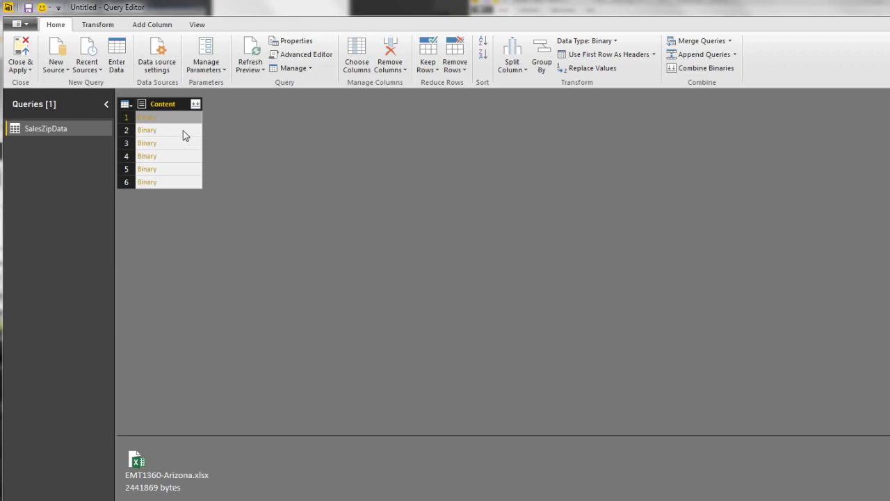
pyautogui.click(182, 130)
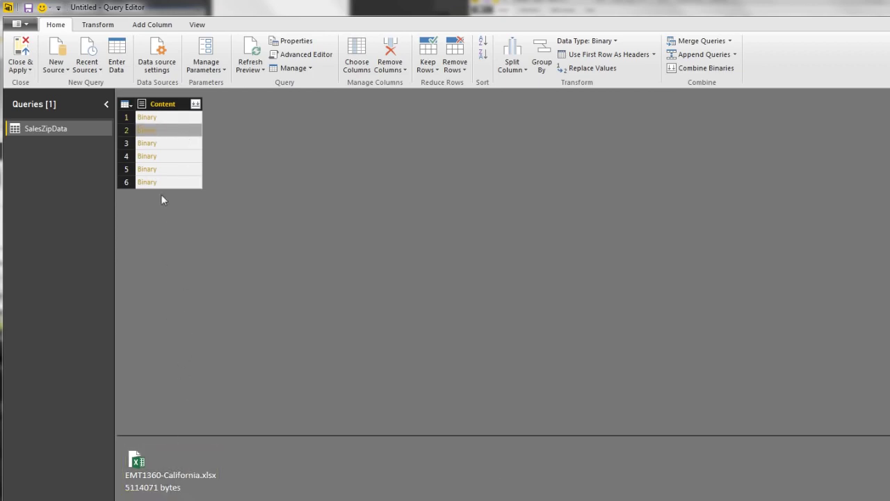
pyautogui.click(183, 119)
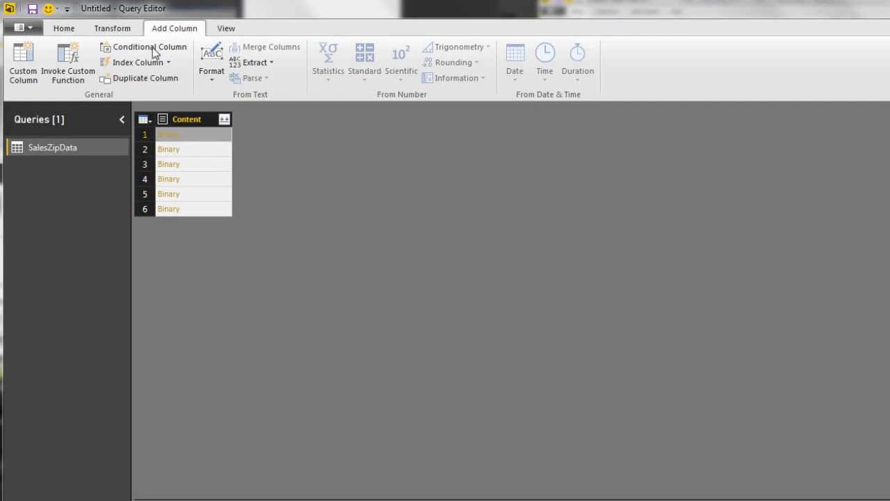
# Start a new custom column and name it GetExcelObjects
pyautogui.click(26, 69)
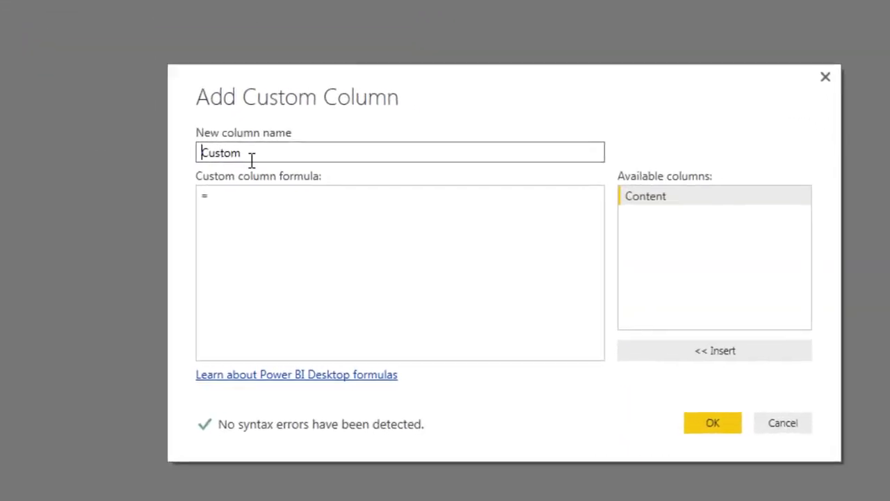
pyautogui.doubleClick(425, 221)
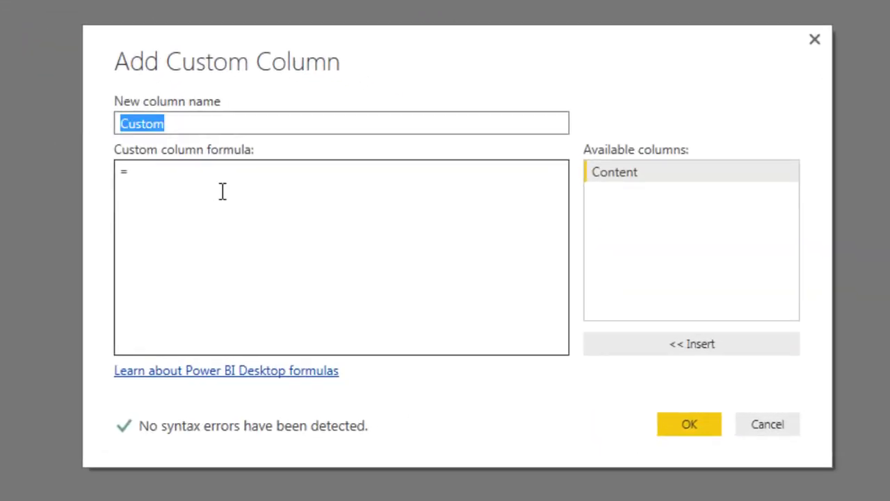
pyautogui.write('GetExcelObjects')
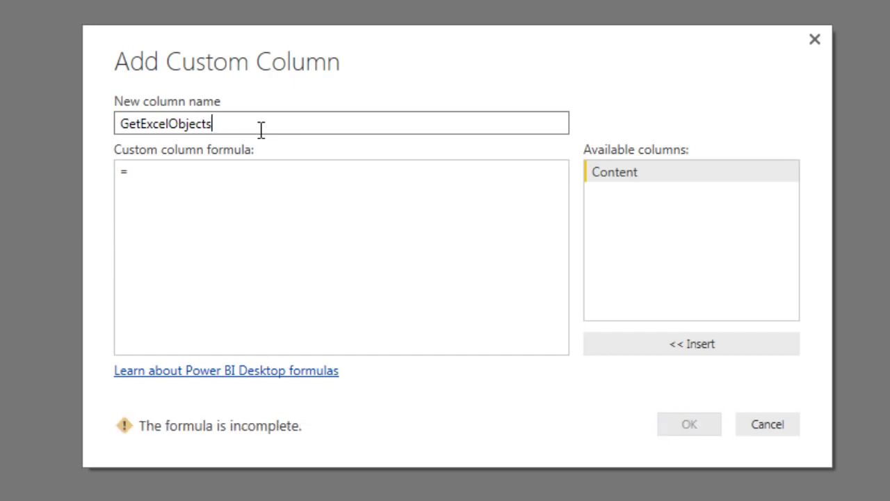
# Enter the custom column formula =Excel.Workbook([Content],true) and create the column
pyautogui.click(195, 167)
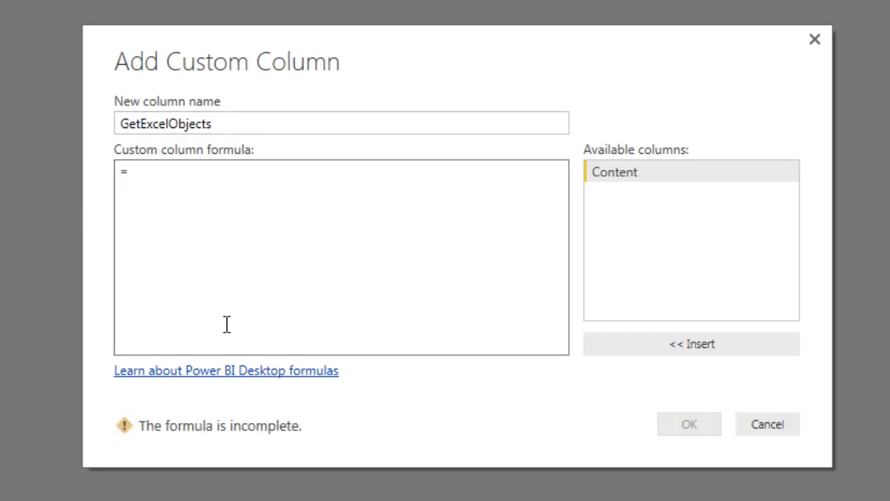
pyautogui.write('Excewl.W')
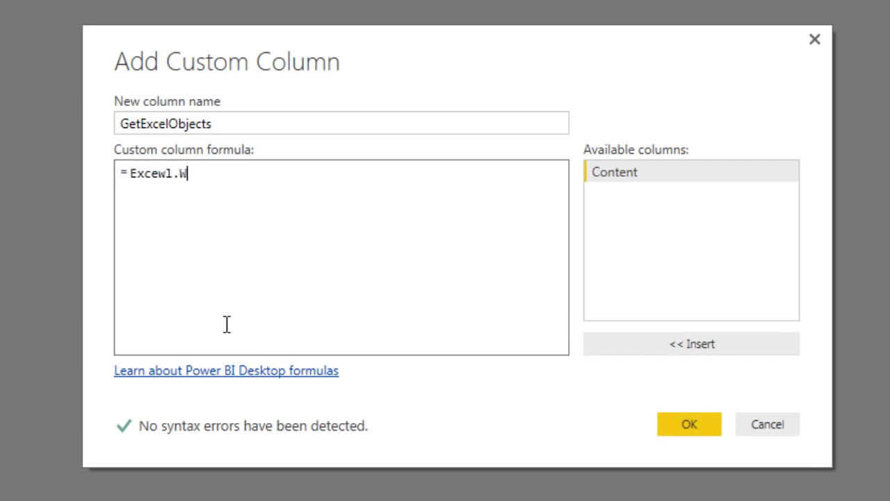
pyautogui.write('orkbook(')
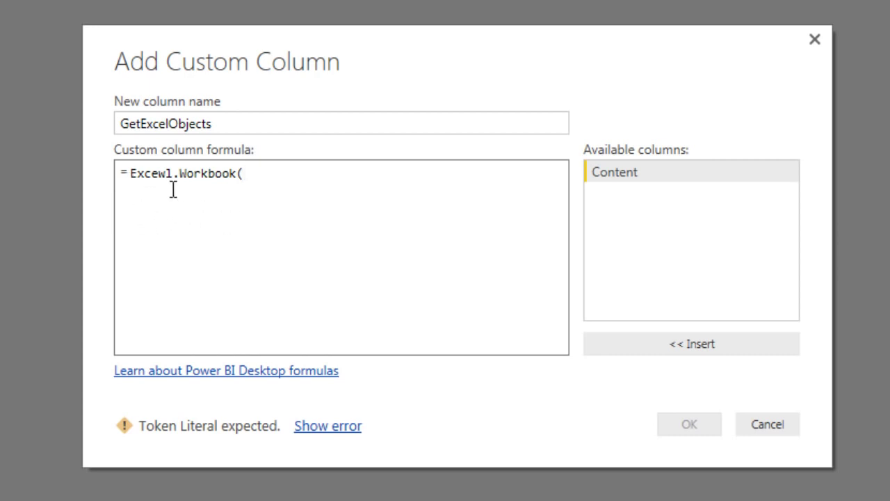
pyautogui.click(167, 175)
pyautogui.press('BackSpace')
pyautogui.click(253, 178)
pyautogui.doubleClick(634, 178)
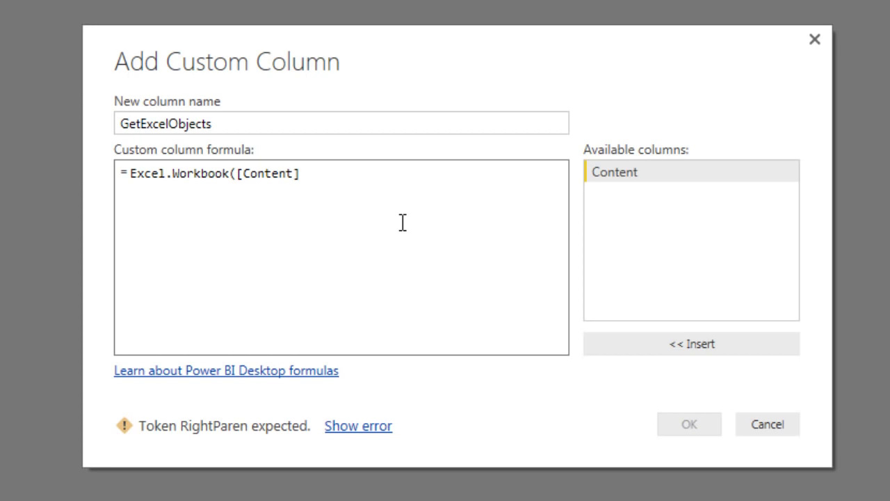
pyautogui.write(',')
pyautogui.write('true)')
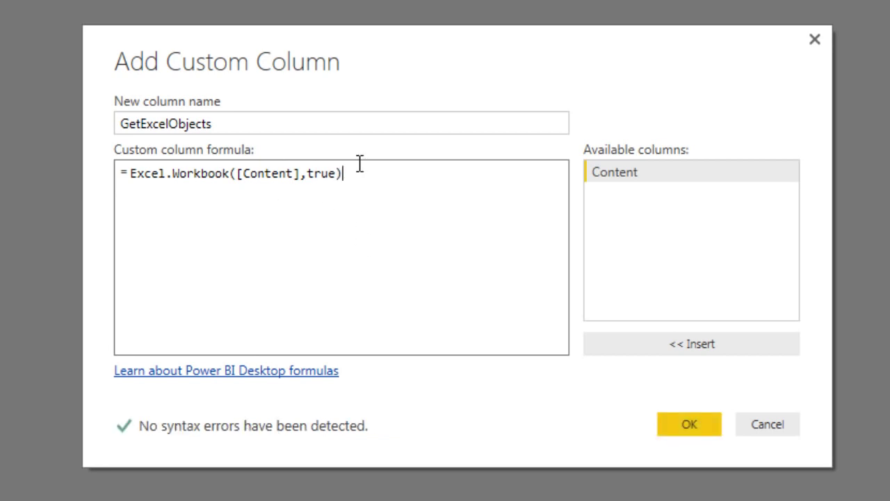
pyautogui.click(690, 426)
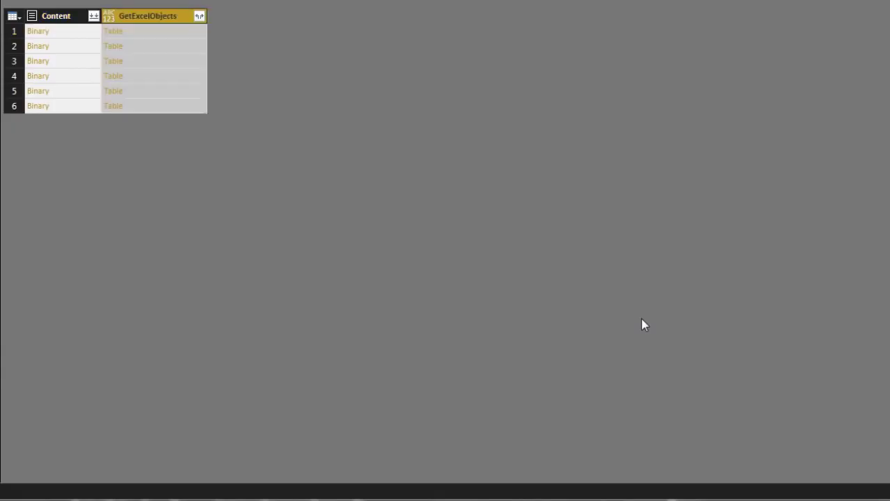
# Preview the tables in the first two GetExcelObjects rows and remove the Content column
pyautogui.click(187, 32)
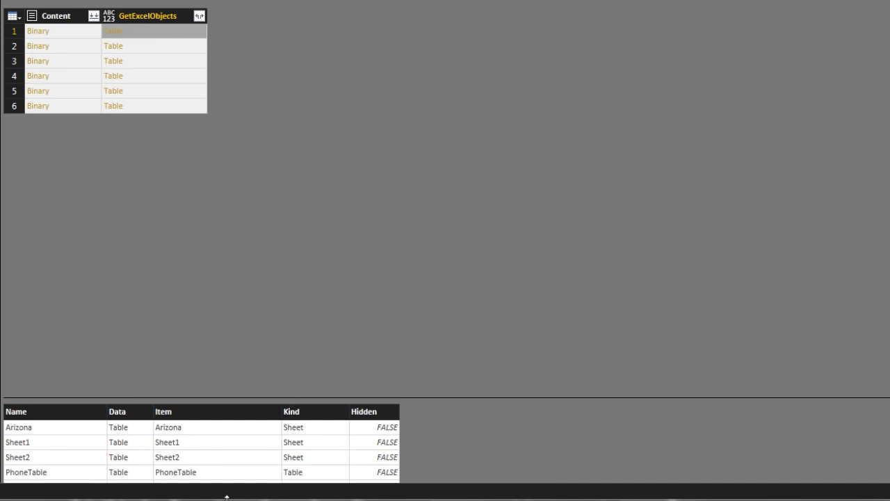
pyautogui.click(161, 49)
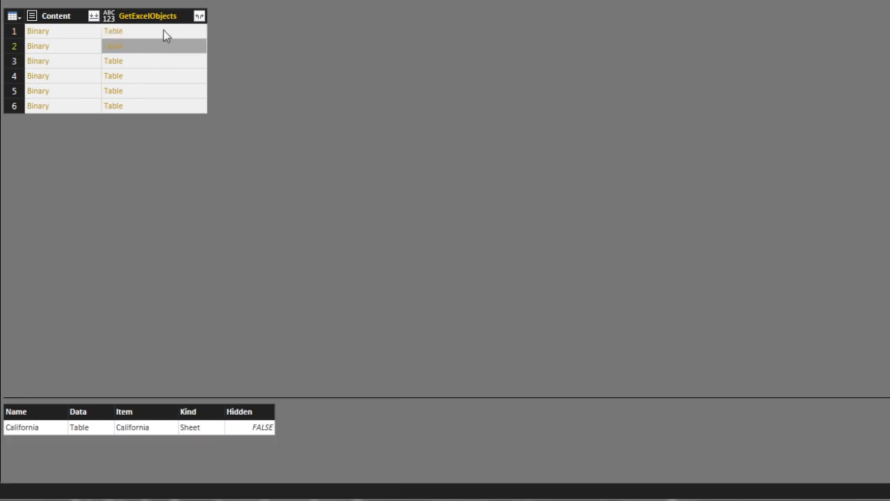
pyautogui.click(59, 14)
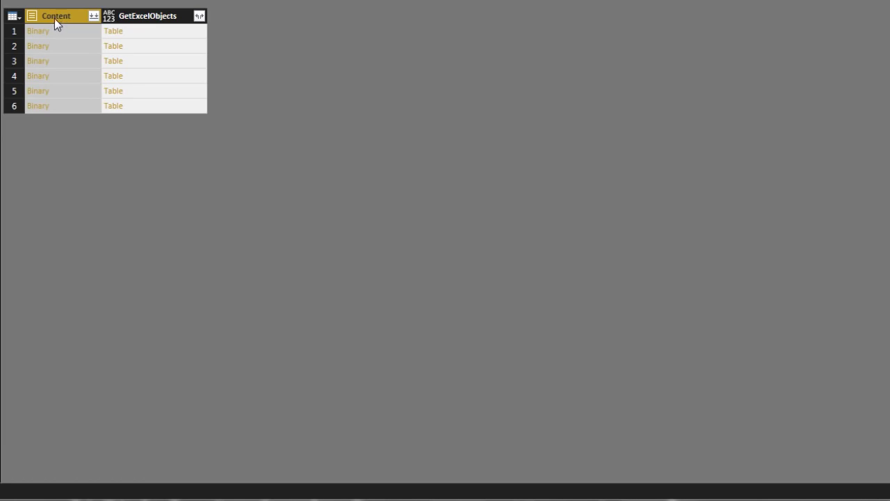
pyautogui.rightClick(54, 18)
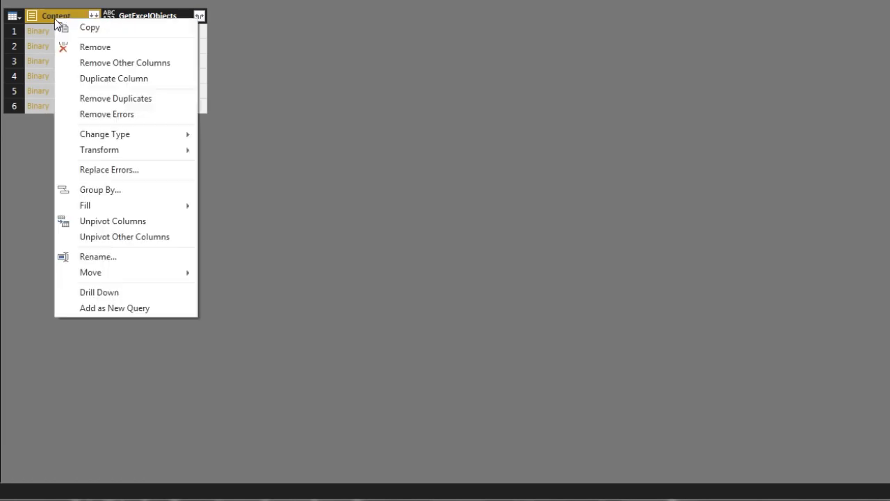
pyautogui.click(89, 47)
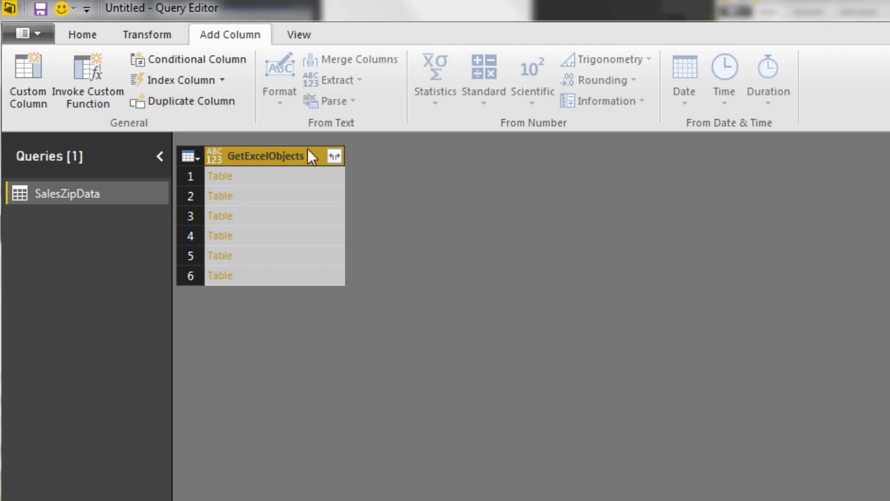
# Expand the GetExcelObjects column into all its fields without using the original column name as prefix
pyautogui.click(336, 155)
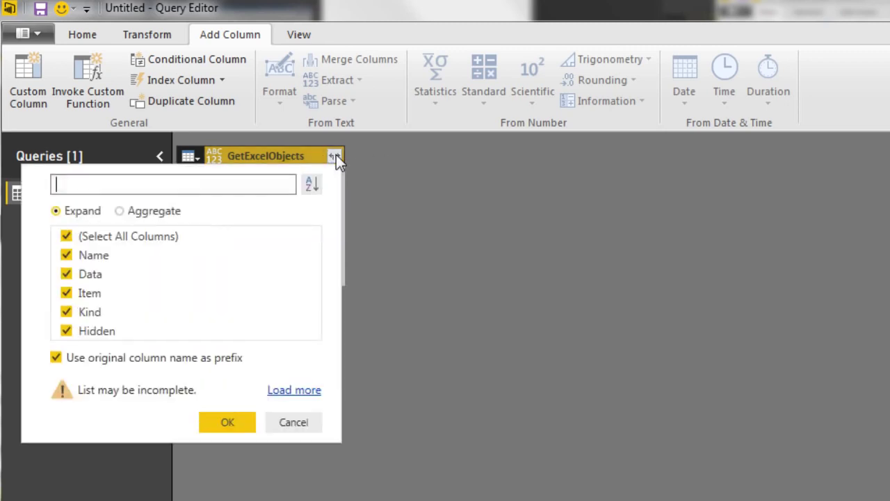
pyautogui.click(55, 360)
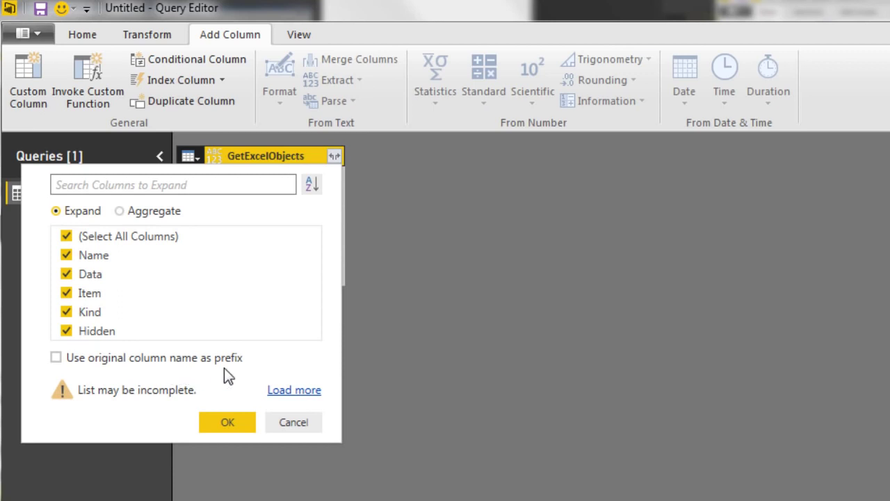
pyautogui.click(228, 422)
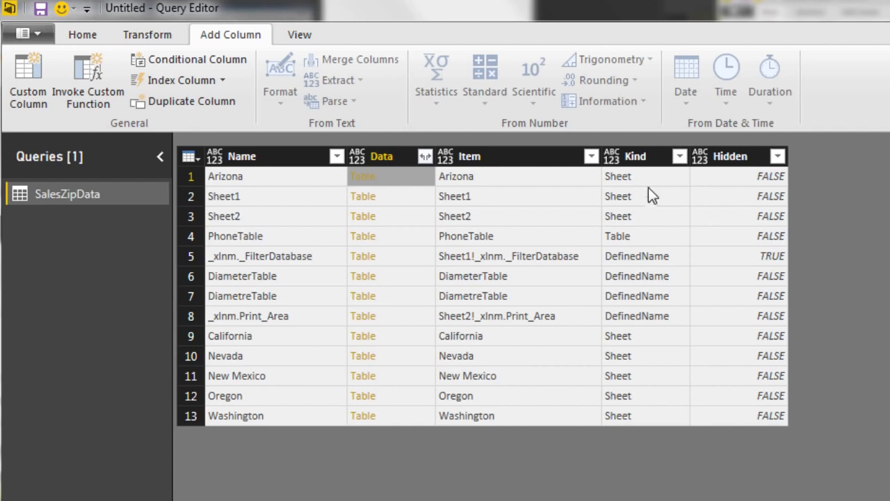
# Filter the Kind column with a text filter so that it equals Sheet
pyautogui.click(680, 157)
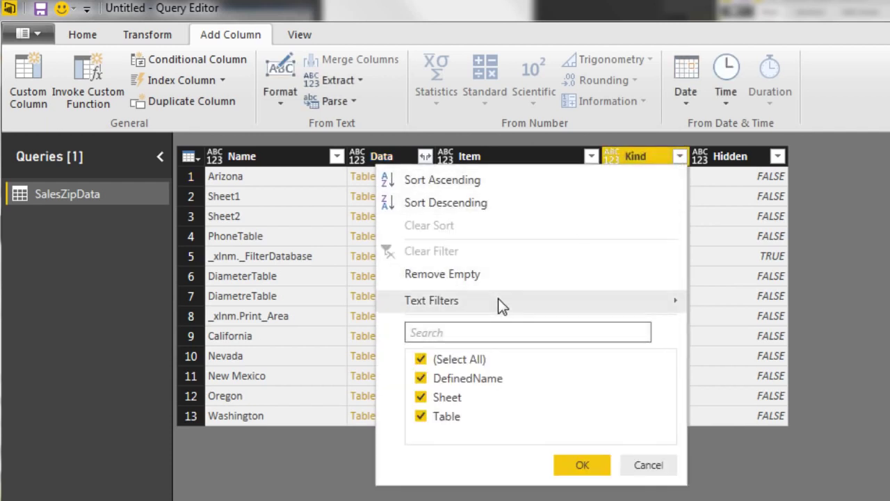
pyautogui.moveTo(498, 300)
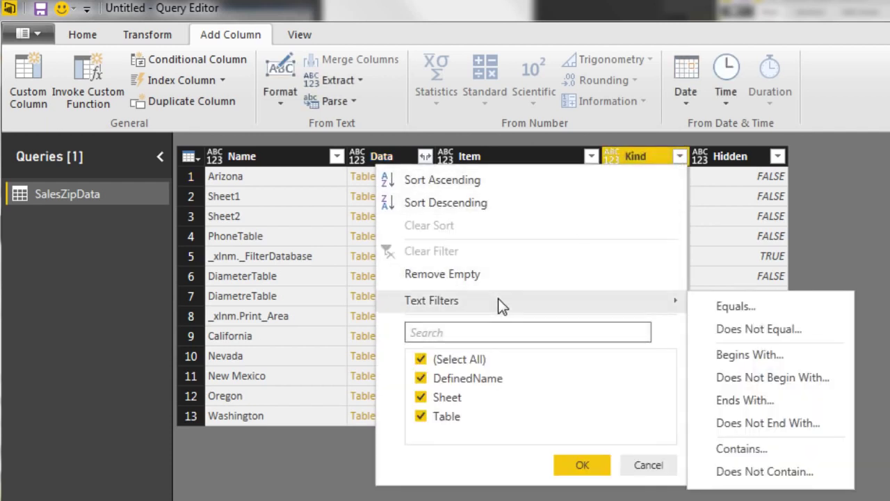
pyautogui.click(735, 311)
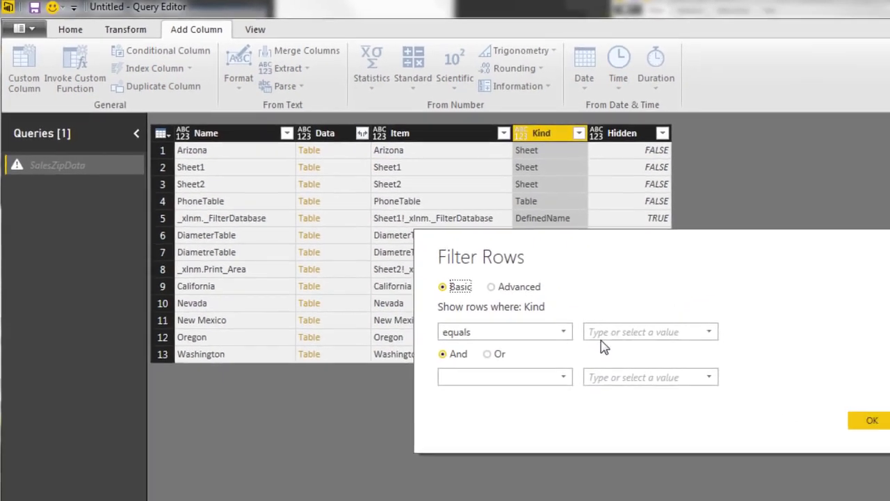
pyautogui.click(743, 392)
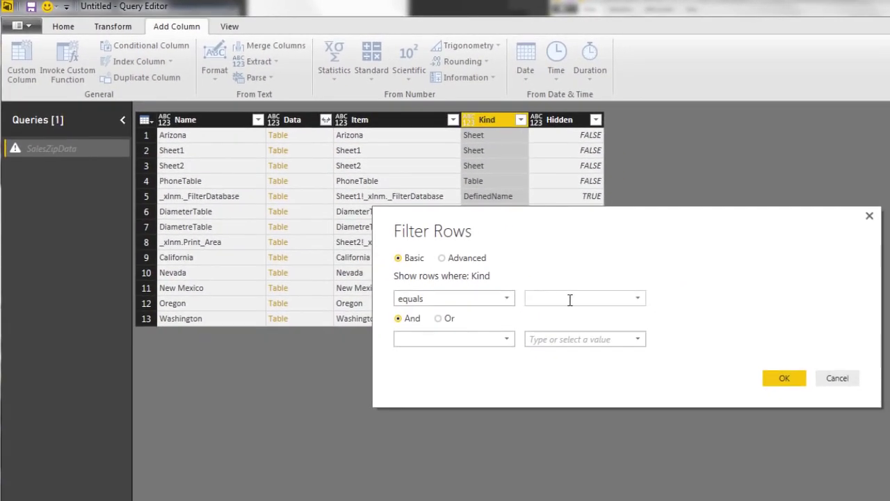
pyautogui.write('Sheet')
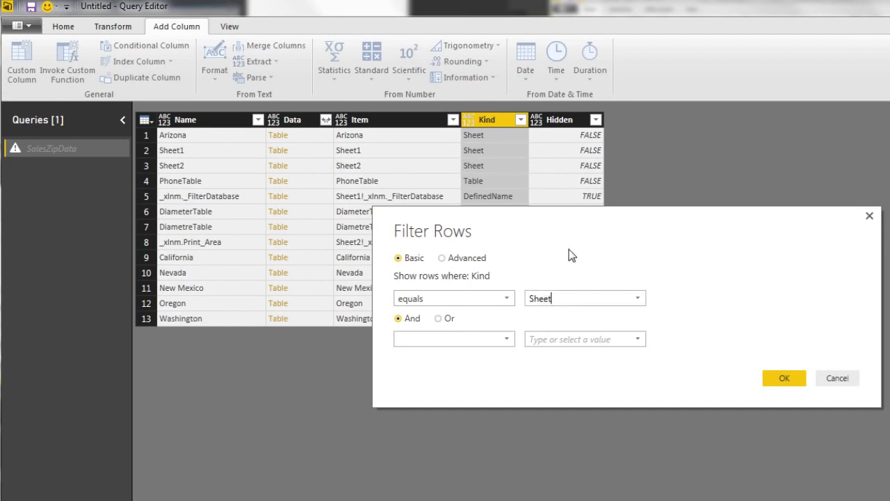
pyautogui.click(786, 378)
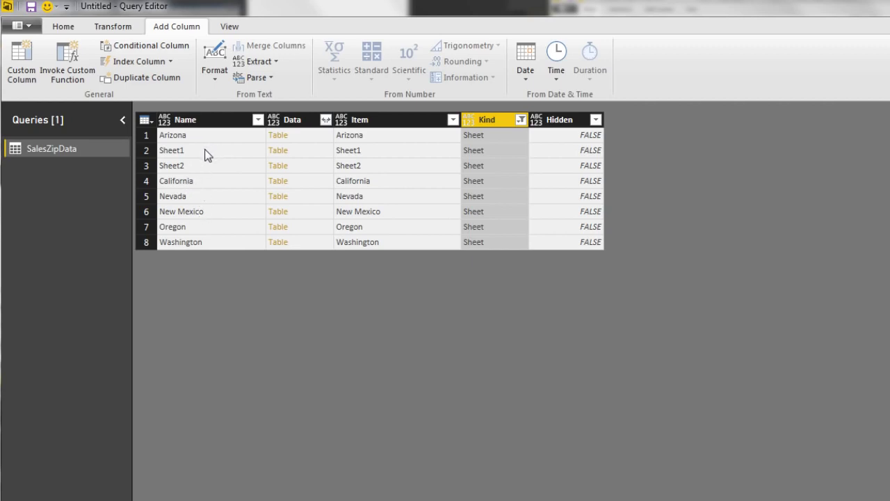
# Filter the Name column with a text filter to keep only rows that do not contain Sheet
pyautogui.click(258, 120)
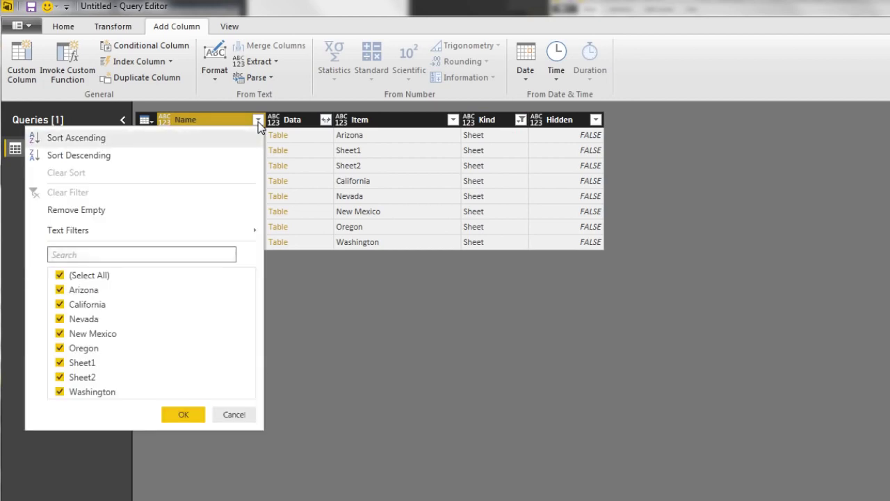
pyautogui.moveTo(253, 230)
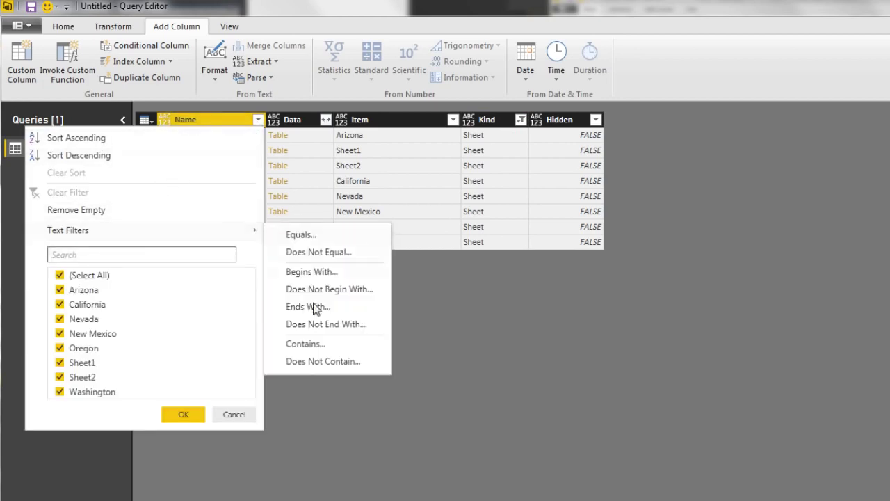
pyautogui.click(328, 363)
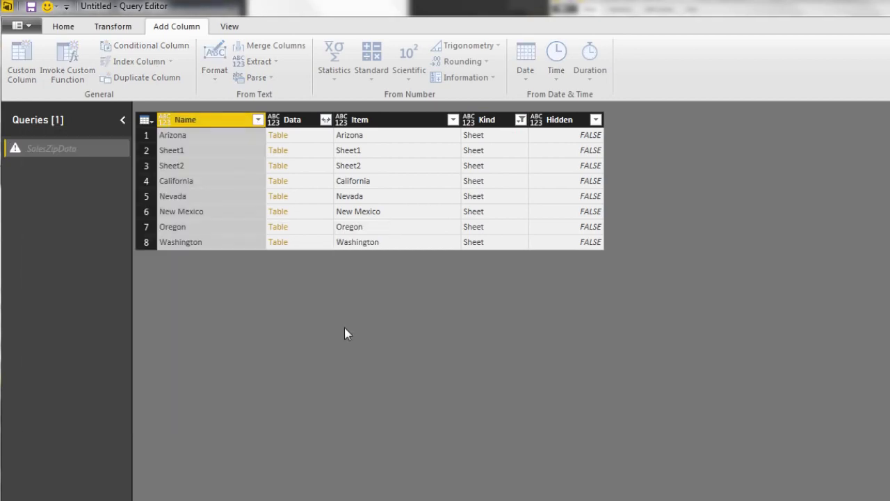
pyautogui.click(558, 300)
pyautogui.write('Sheet')
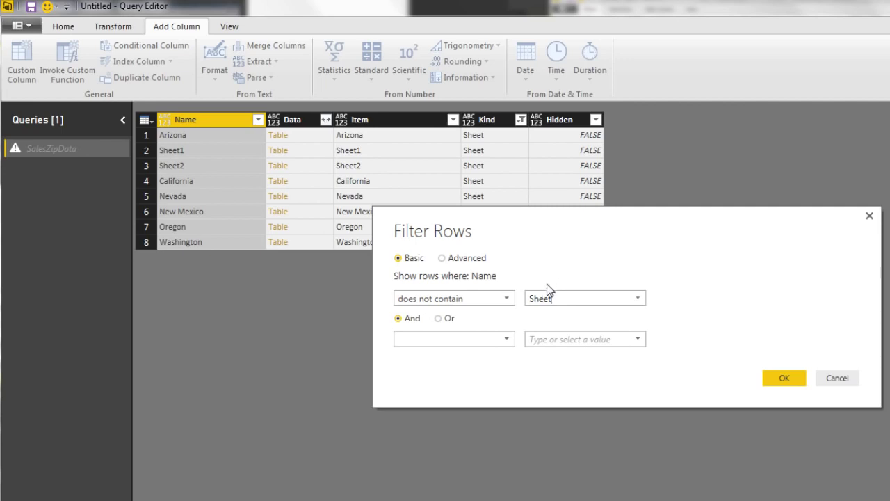
pyautogui.click(791, 378)
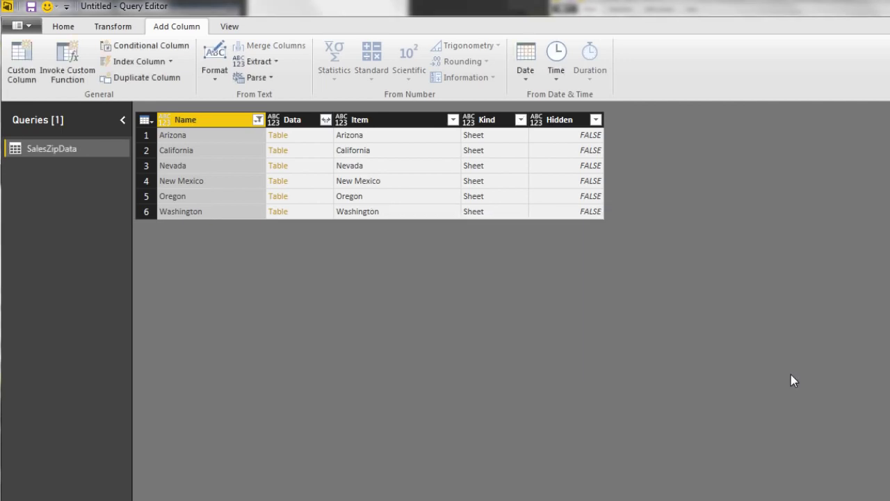
# Preview the Arizona, California and Nevada tables and remove all columns other than Name and Data
pyautogui.click(316, 136)
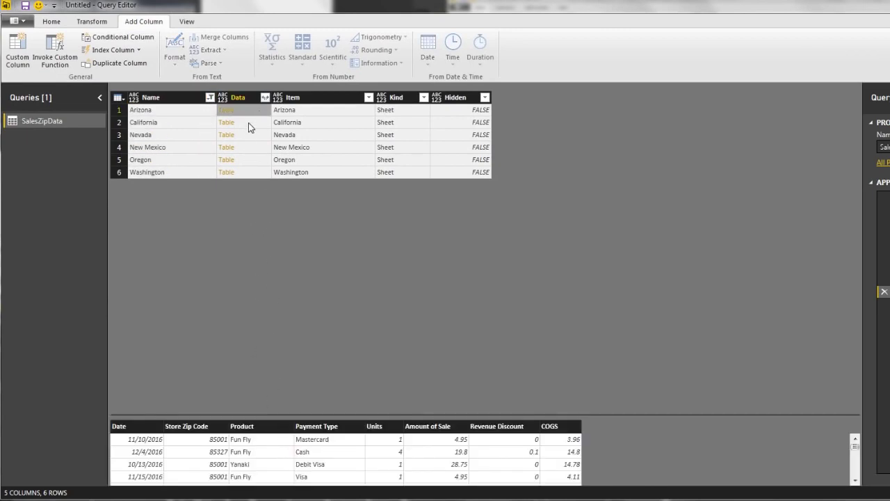
pyautogui.click(249, 122)
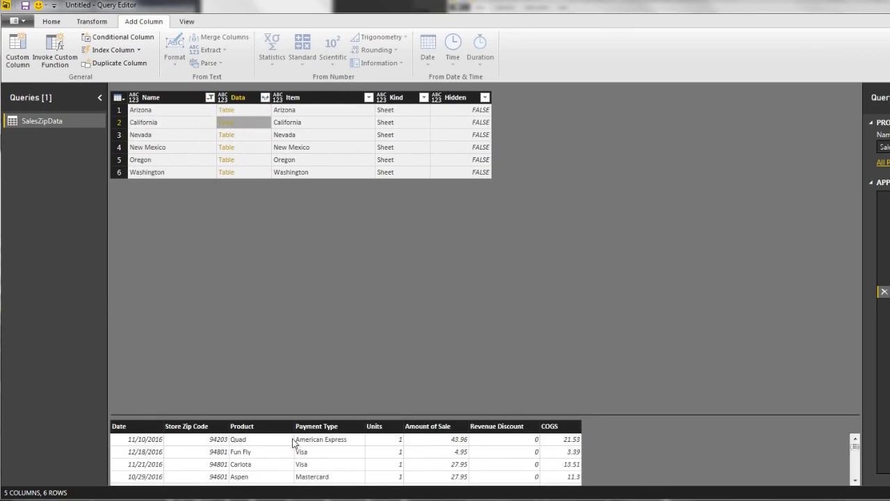
pyautogui.click(257, 135)
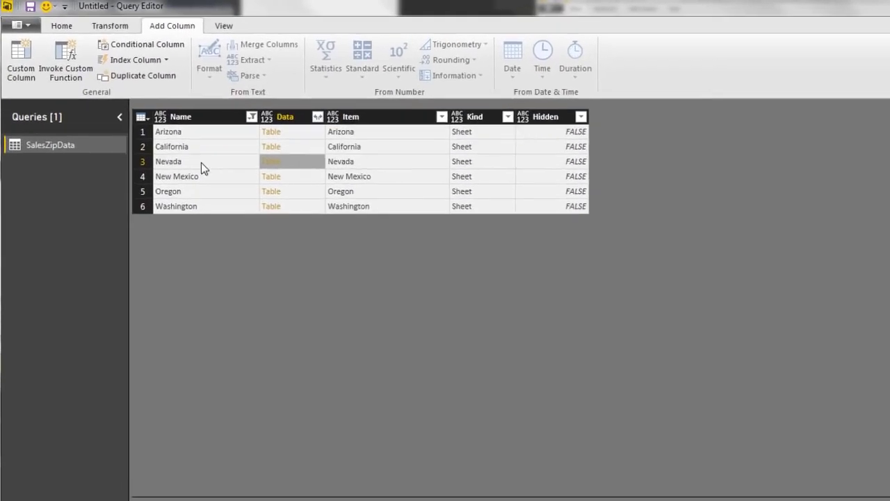
pyautogui.click(223, 125)
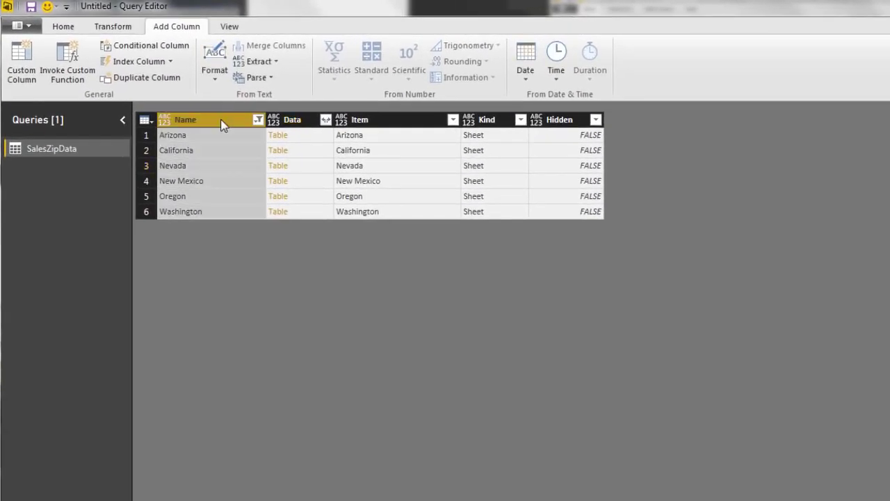
pyautogui.keyDown('shift'); pyautogui.click(300, 127); pyautogui.keyUp('shift')
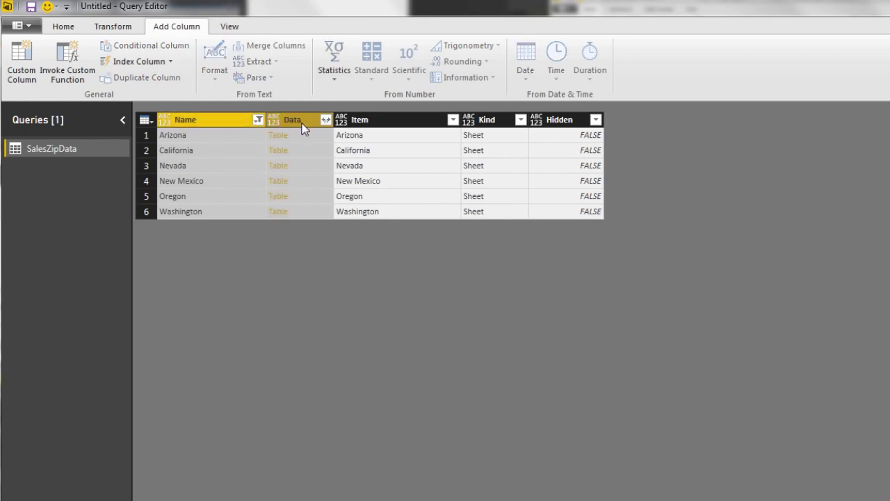
pyautogui.rightClick(304, 127)
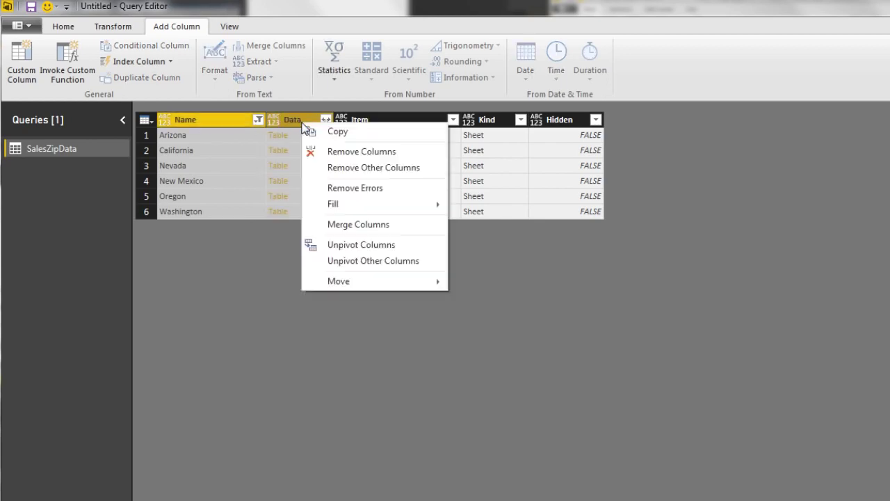
pyautogui.click(351, 169)
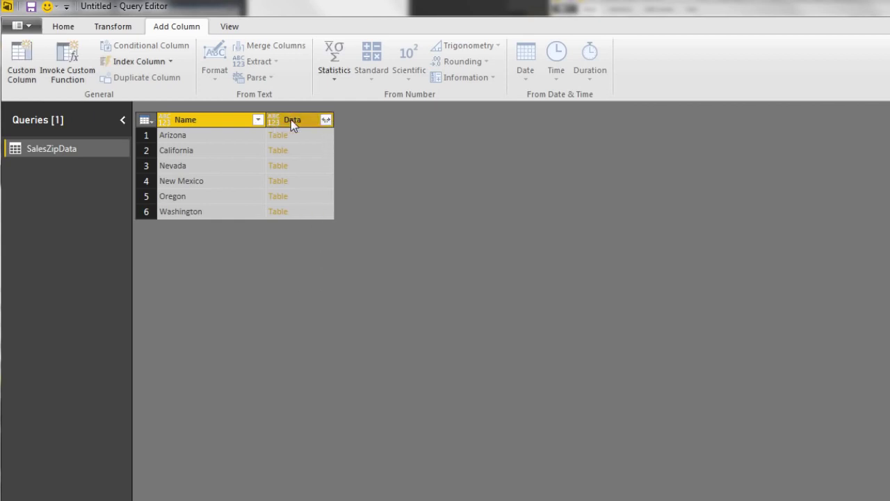
# Expand the Data column into all its fields without the original column name as prefix, and rename the Name column as State
pyautogui.click(326, 120)
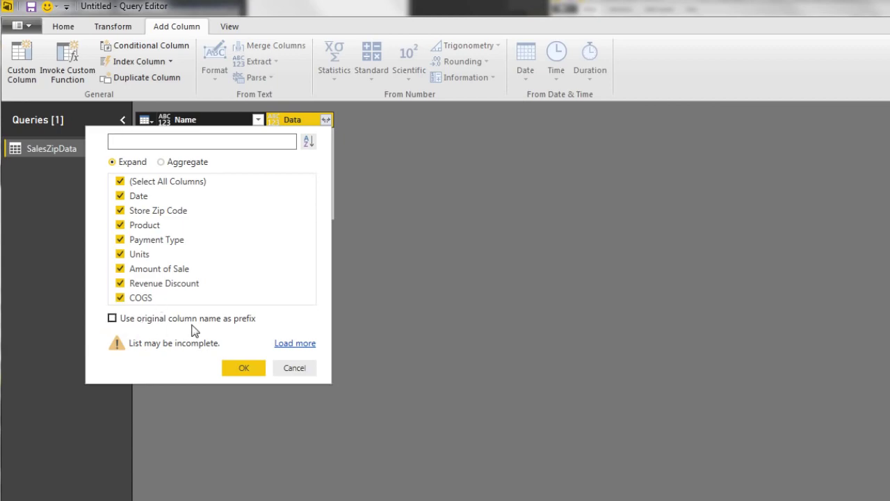
pyautogui.click(240, 369)
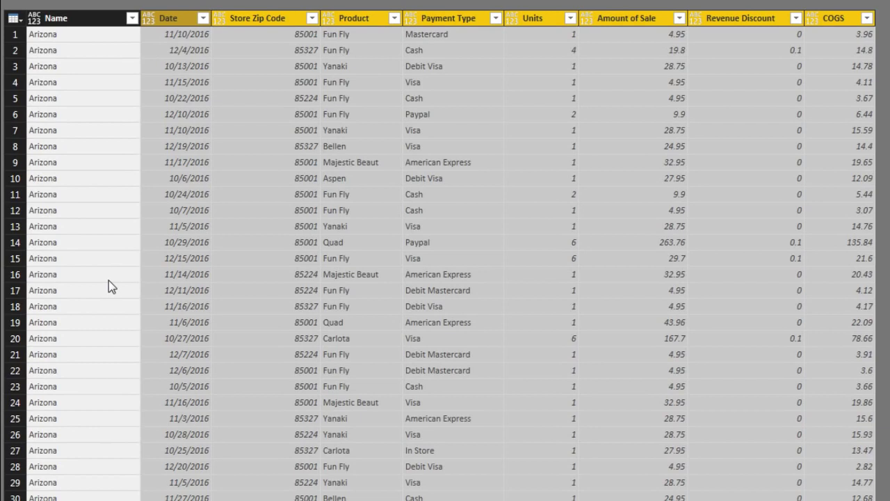
pyautogui.doubleClick(75, 22)
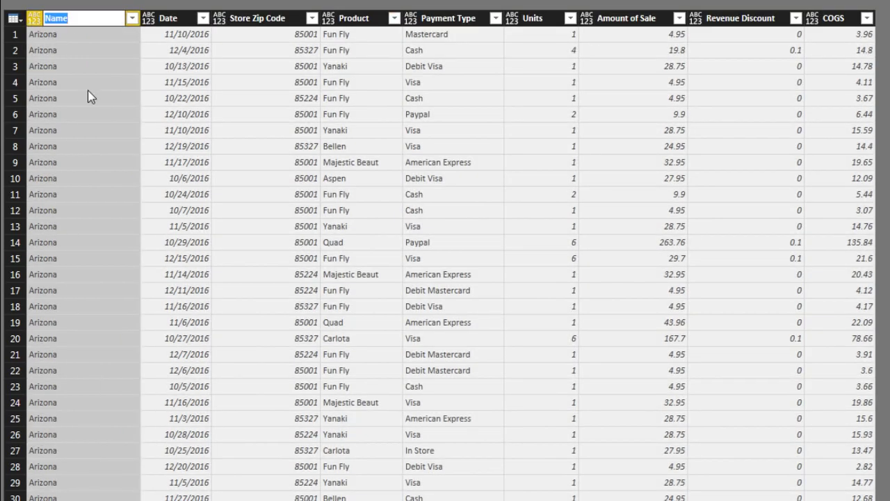
pyautogui.write('State')
pyautogui.press('Return')
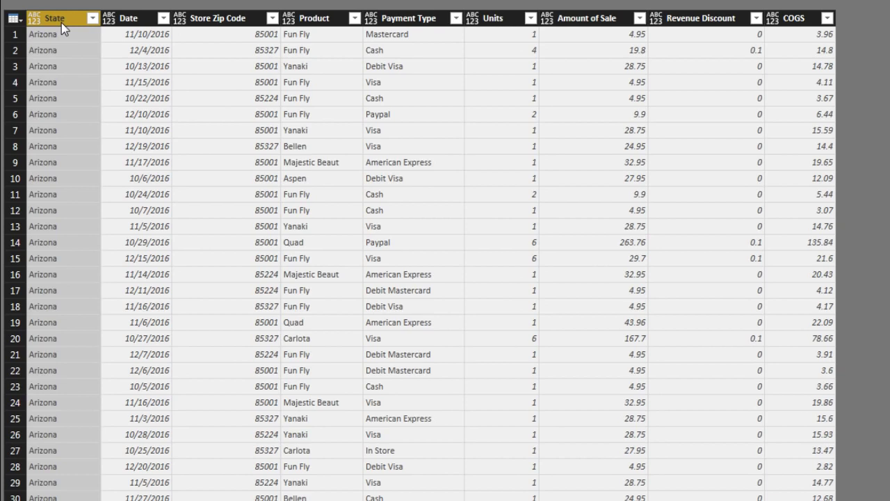
# Change the data type of the State, Store Zip Code, Product and Payment Type columns to Text
pyautogui.press('ctrl')
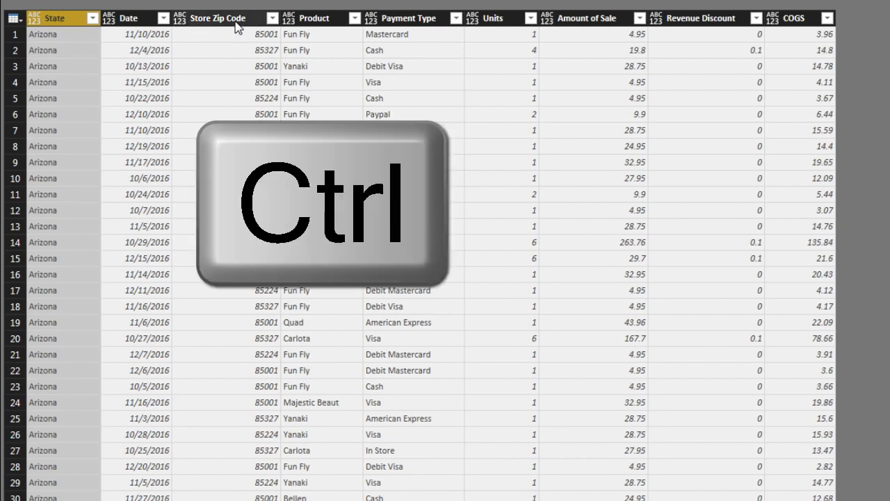
pyautogui.keyDown('ctrl'); pyautogui.click(237, 25); pyautogui.keyUp('ctrl')
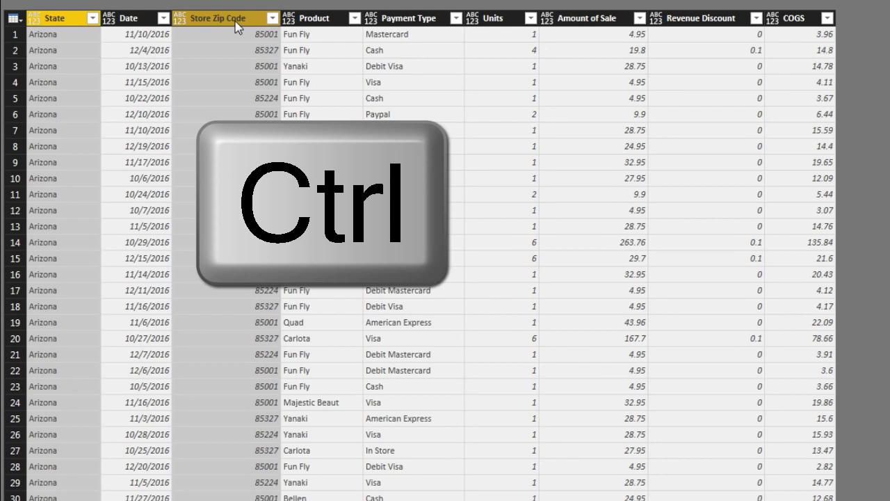
pyautogui.keyDown('ctrl'); pyautogui.click(321, 26); pyautogui.keyUp('ctrl')
pyautogui.keyDown('ctrl'); pyautogui.click(410, 21); pyautogui.keyUp('ctrl')
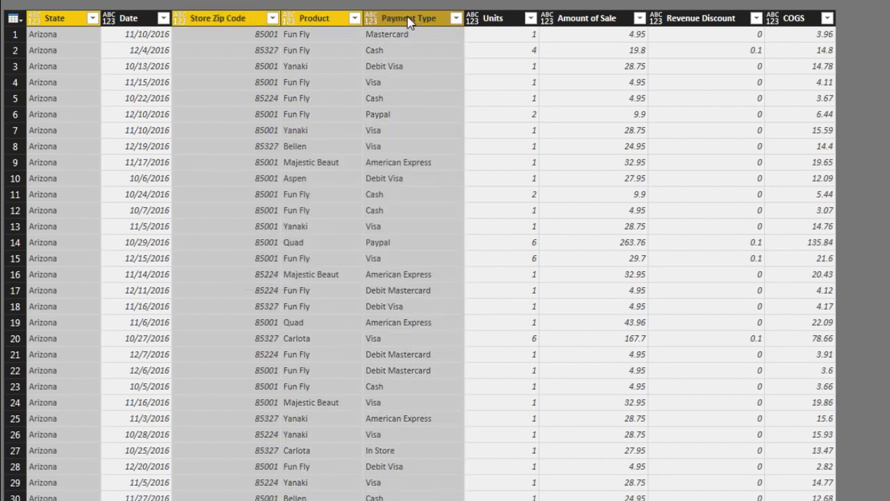
pyautogui.rightClick(411, 22)
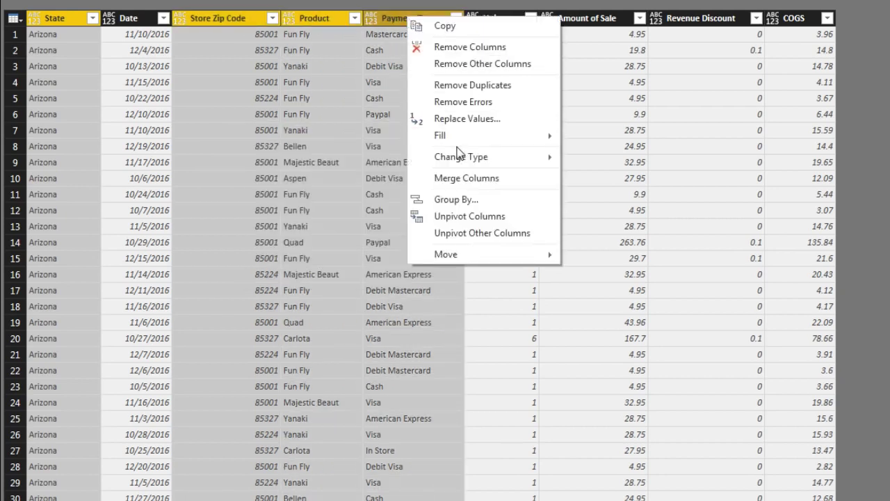
pyautogui.moveTo(461, 159)
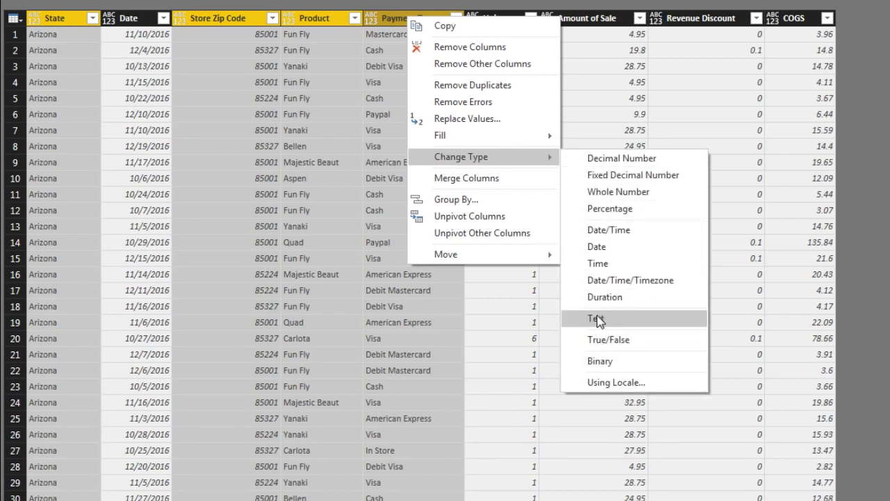
pyautogui.click(624, 319)
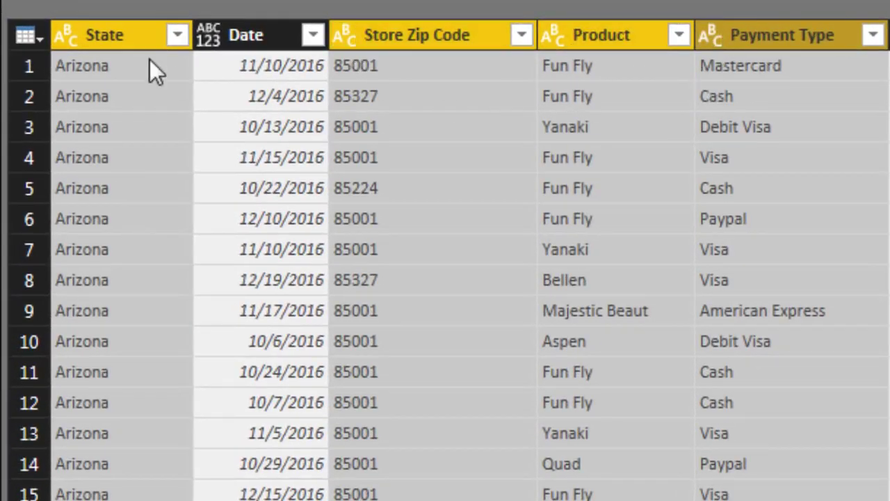
# Set the Date column's data type to Date and the Units column's data type to Whole Number
pyautogui.click(258, 42)
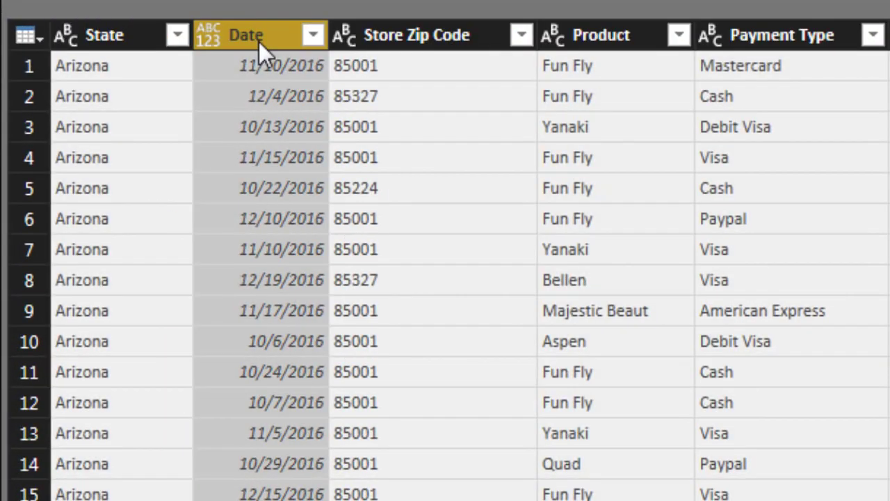
pyautogui.click(212, 36)
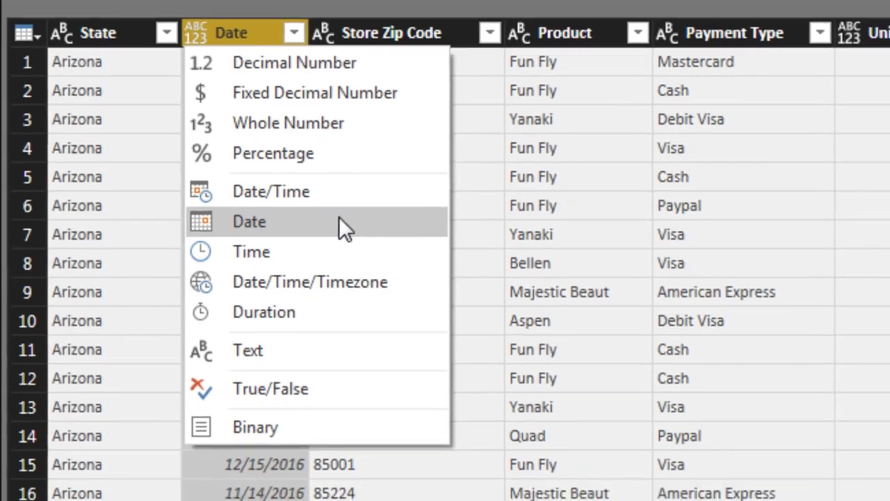
pyautogui.click(348, 236)
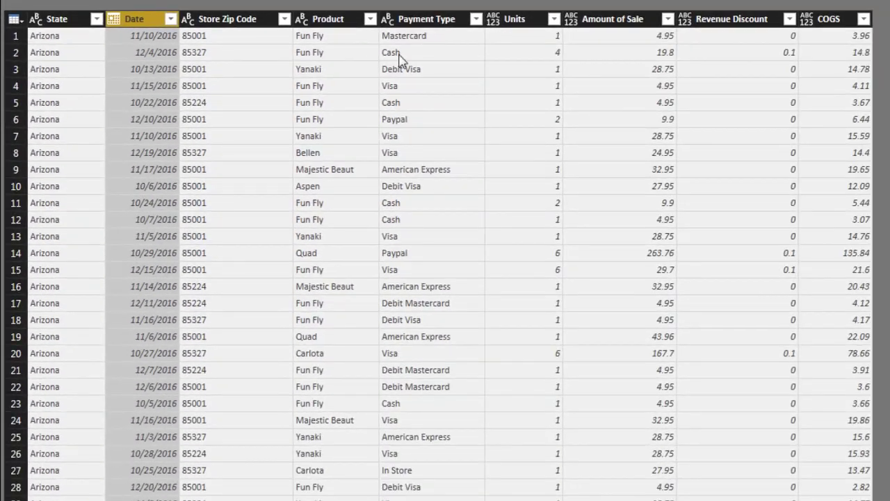
pyautogui.click(494, 21)
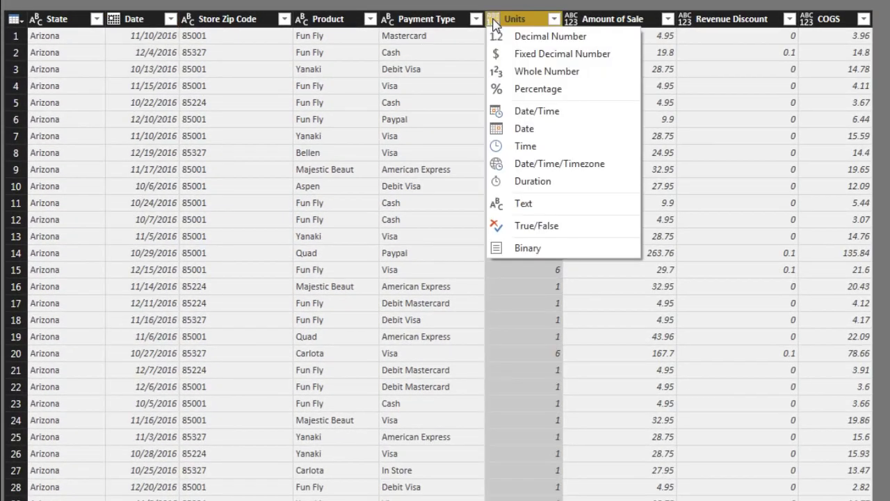
pyautogui.click(551, 72)
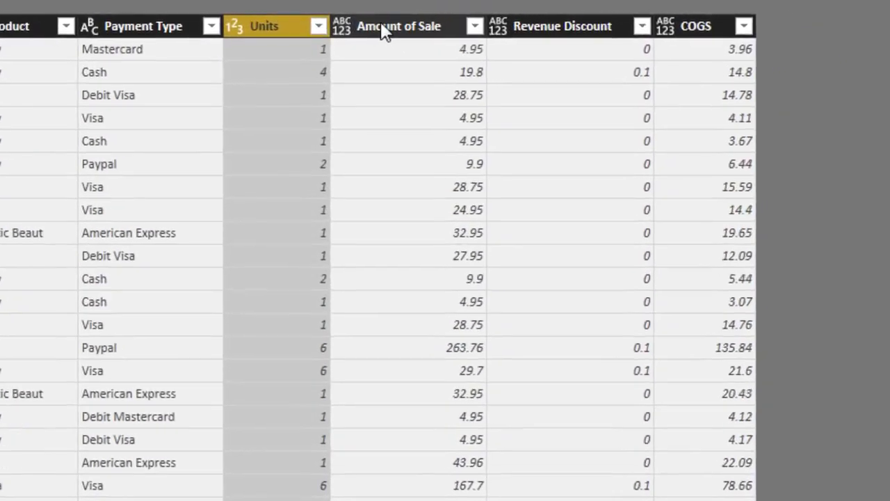
# Change the data type of the Amount of Sale, Revenue Discount and COGS columns to Fixed Decimal Number
pyautogui.click(599, 21)
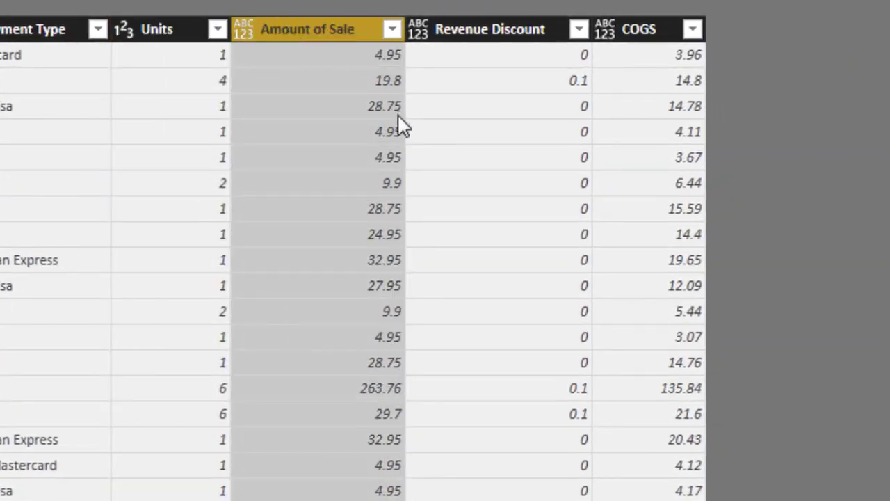
pyautogui.keyDown('shift'); pyautogui.click(646, 31); pyautogui.keyUp('shift')
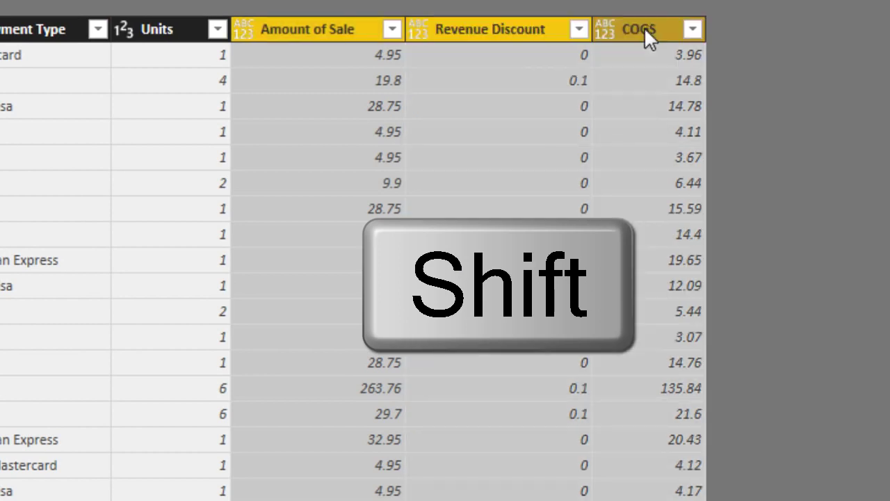
pyautogui.rightClick(322, 29)
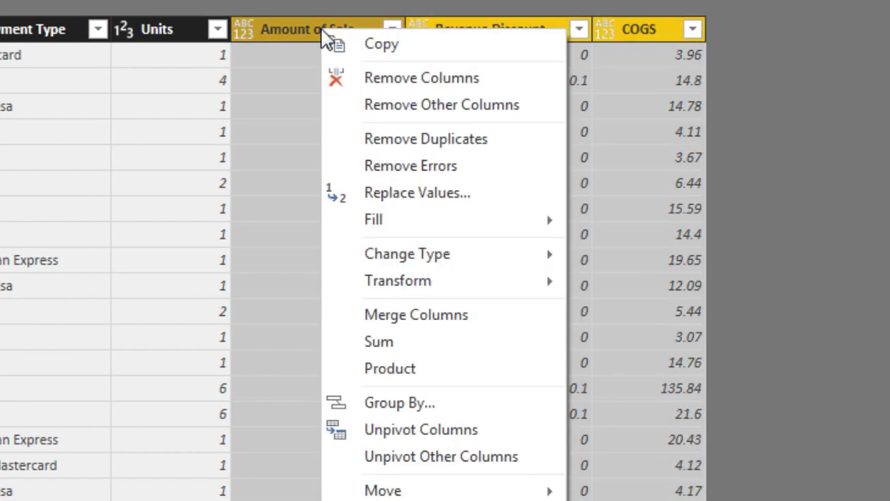
pyautogui.click(374, 259)
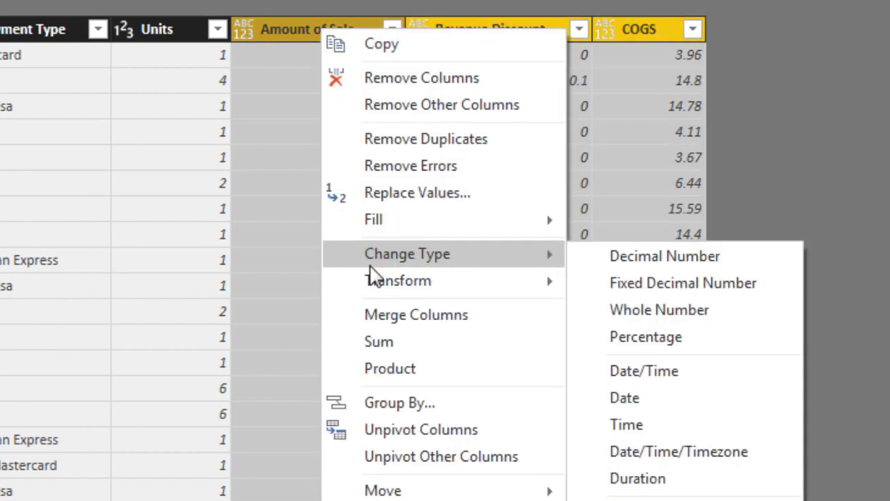
pyautogui.click(629, 291)
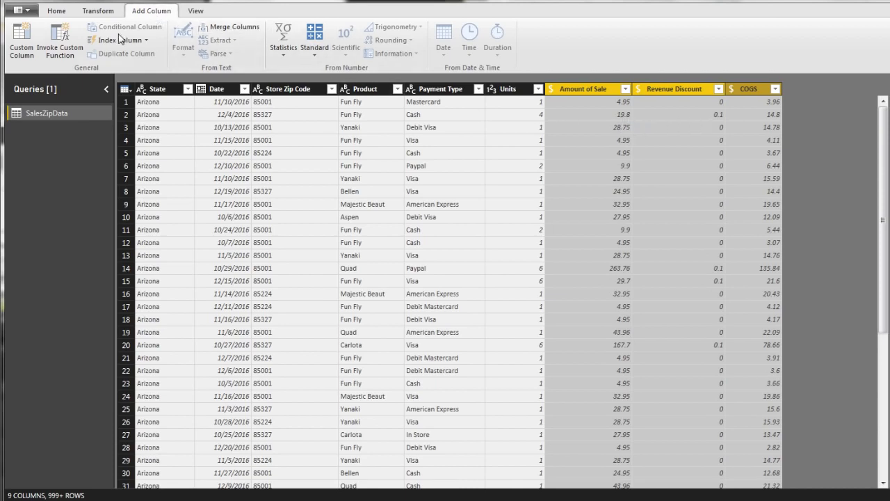
# Add a custom column named Net Revenue with the formula =Number.Round([Amount of Sale]*(1-[Revenue Discount]),2)
pyautogui.click(24, 47)
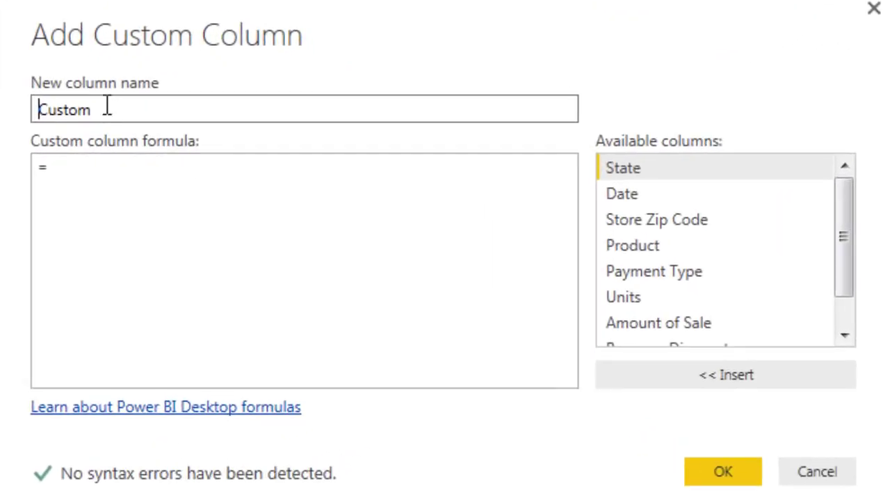
pyautogui.doubleClick(354, 174)
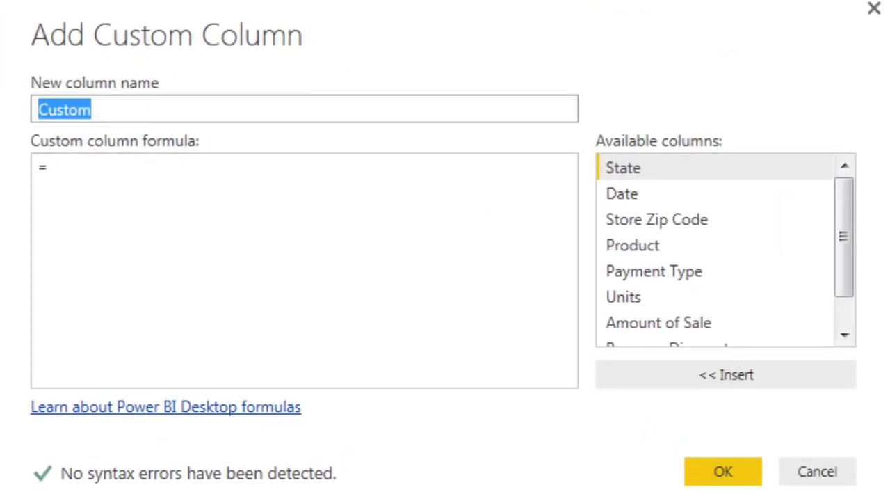
pyautogui.write('Net Revenue')
pyautogui.click(92, 176)
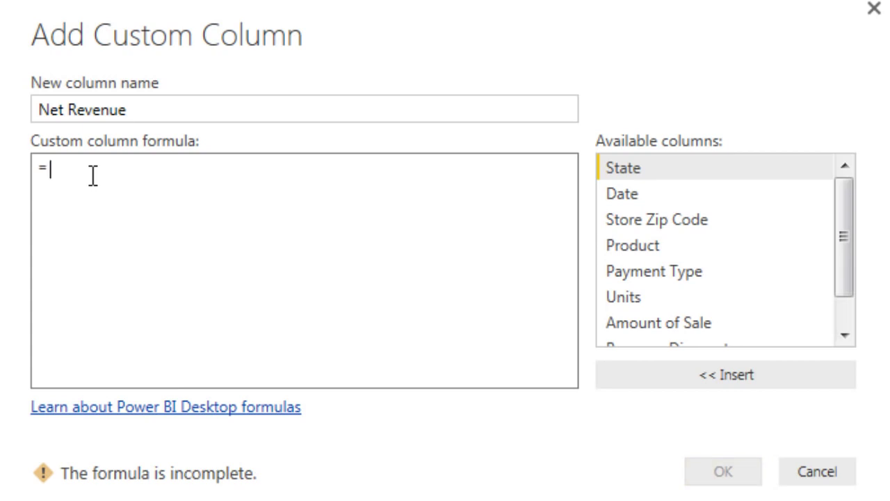
pyautogui.write('Number.Round(')
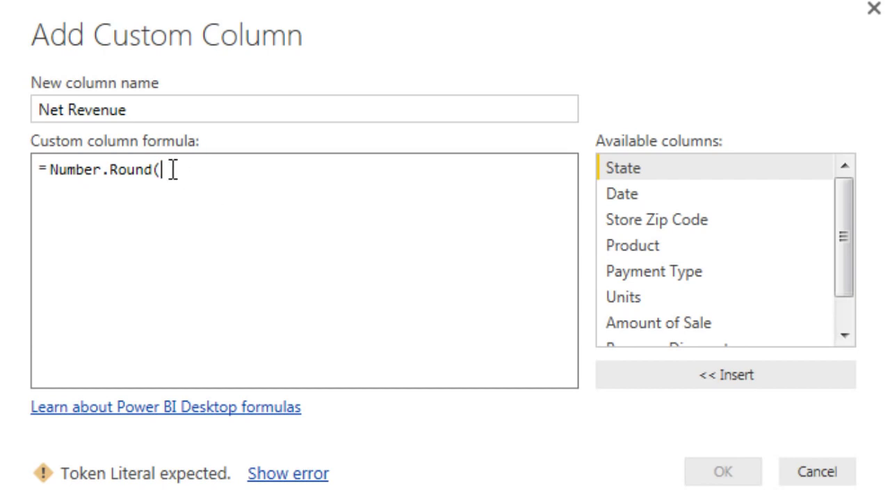
pyautogui.moveTo(842, 245); pyautogui.dragTo(850, 309)
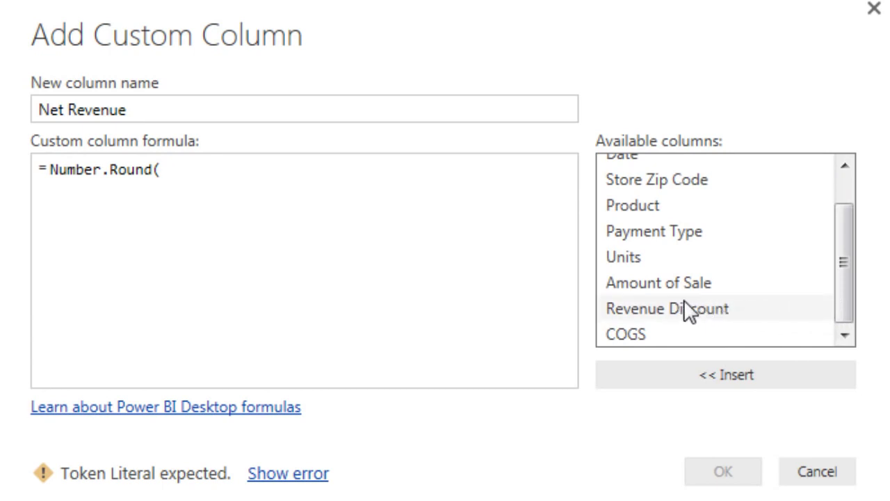
pyautogui.doubleClick(635, 281)
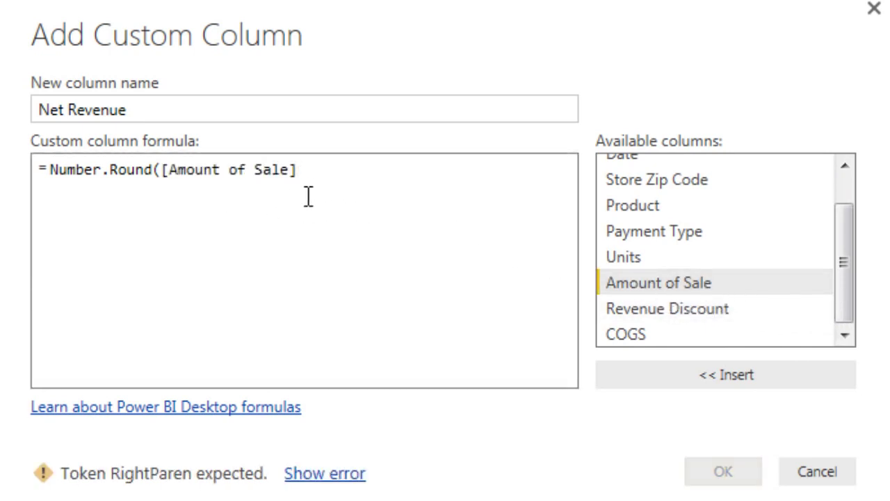
pyautogui.write('*(1-')
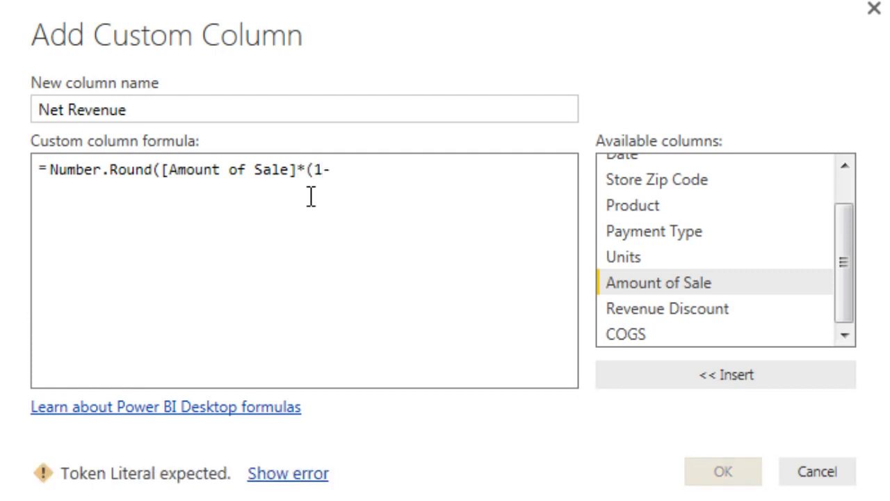
pyautogui.doubleClick(666, 308)
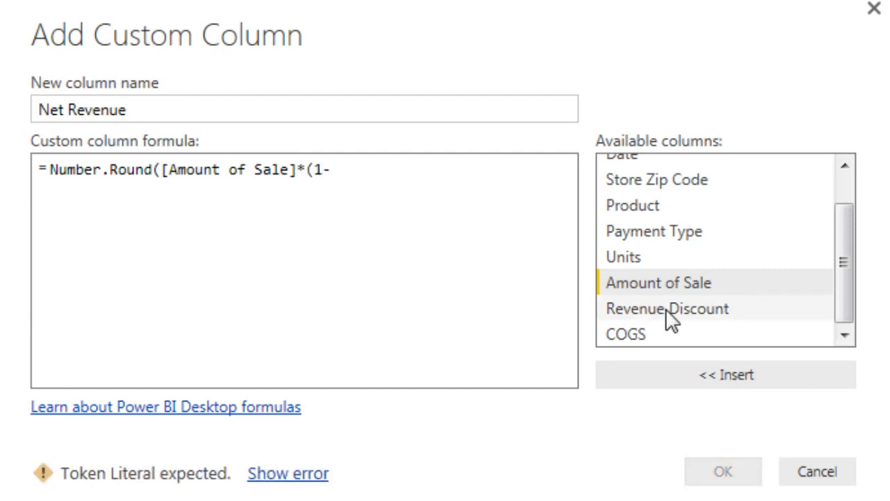
pyautogui.write(')')
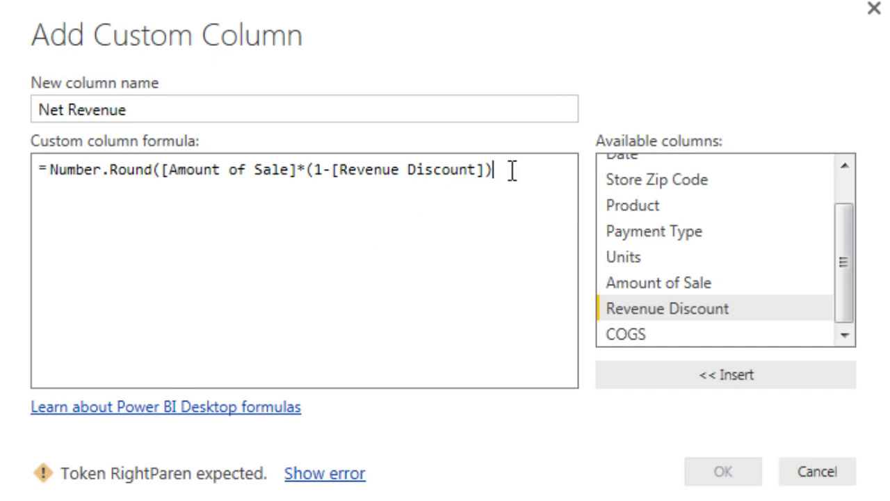
pyautogui.write(',2)')
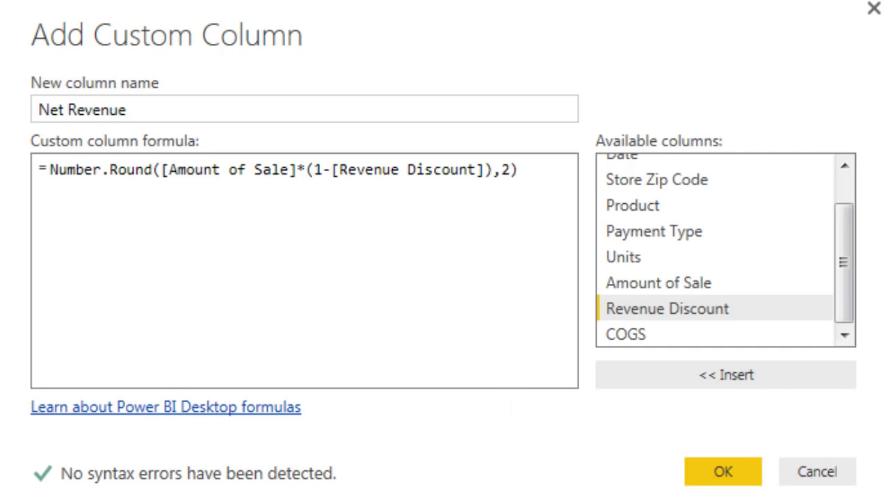
pyautogui.click(726, 475)
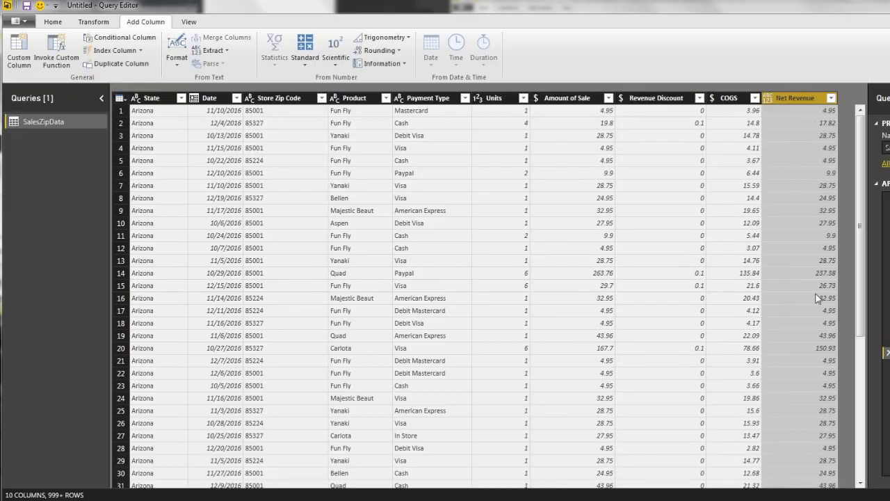
# Set the Net Revenue column's data type to Fixed Decimal Number and remove the Amount of Sale and Revenue Discount columns
pyautogui.click(768, 98)
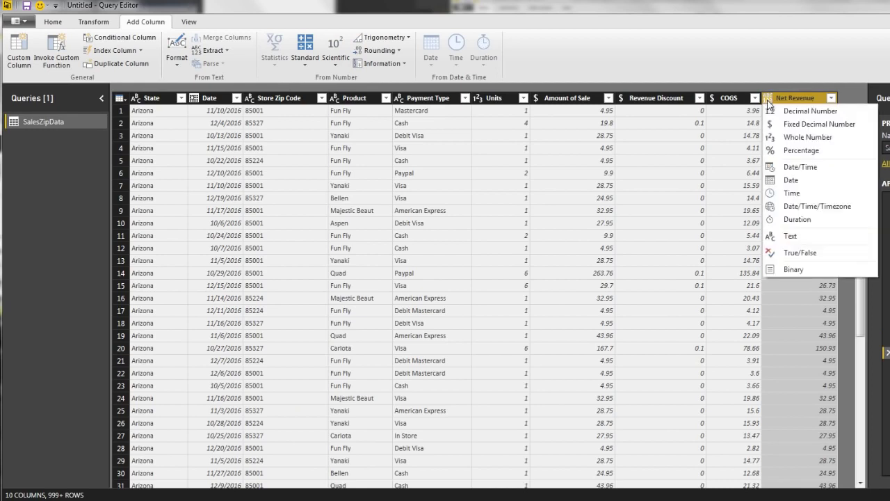
pyautogui.click(795, 125)
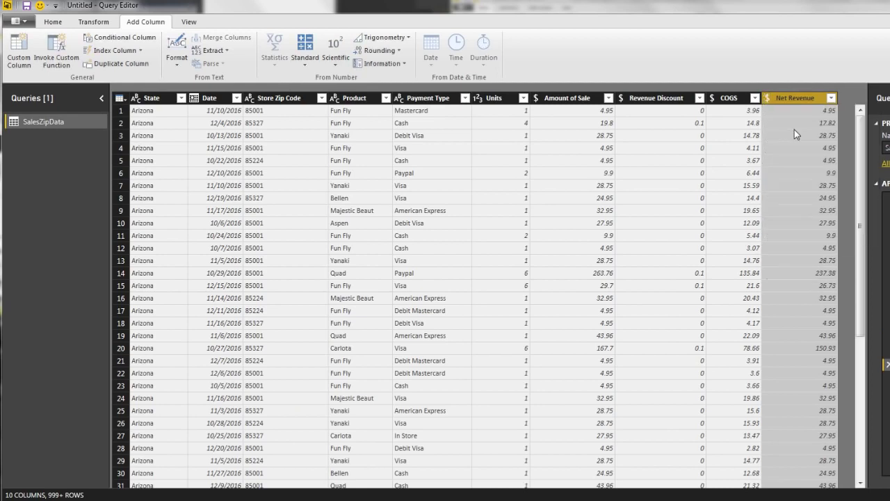
pyautogui.click(648, 100)
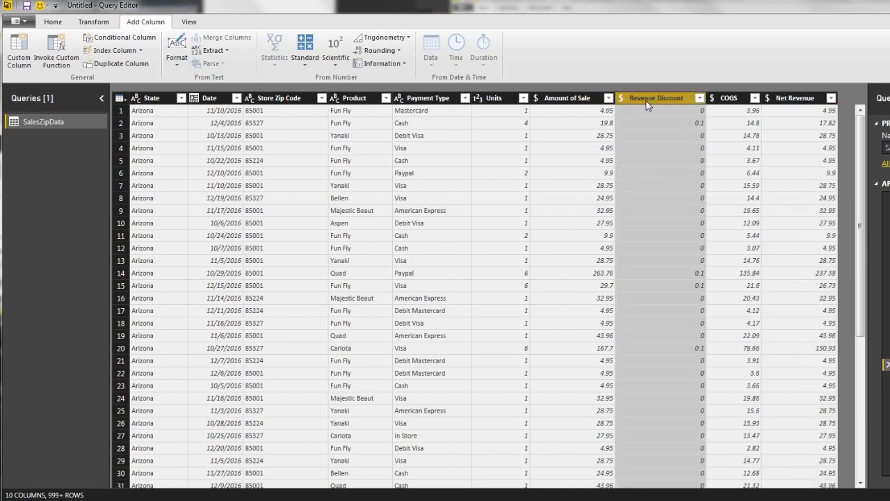
pyautogui.keyDown('shift'); pyautogui.click(564, 101); pyautogui.keyUp('shift')
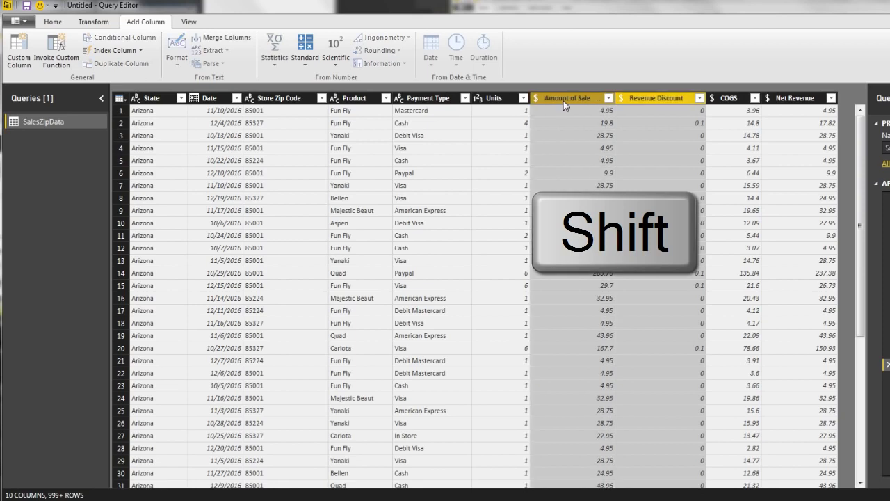
pyautogui.rightClick(565, 101)
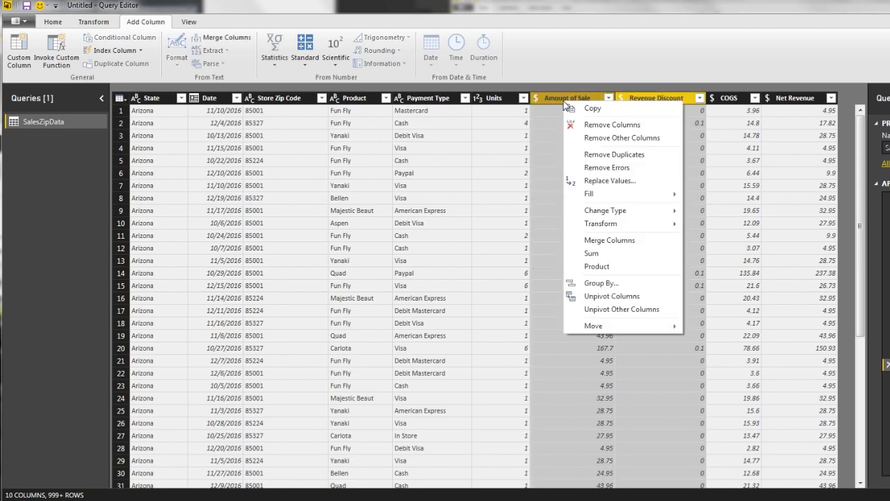
pyautogui.click(592, 126)
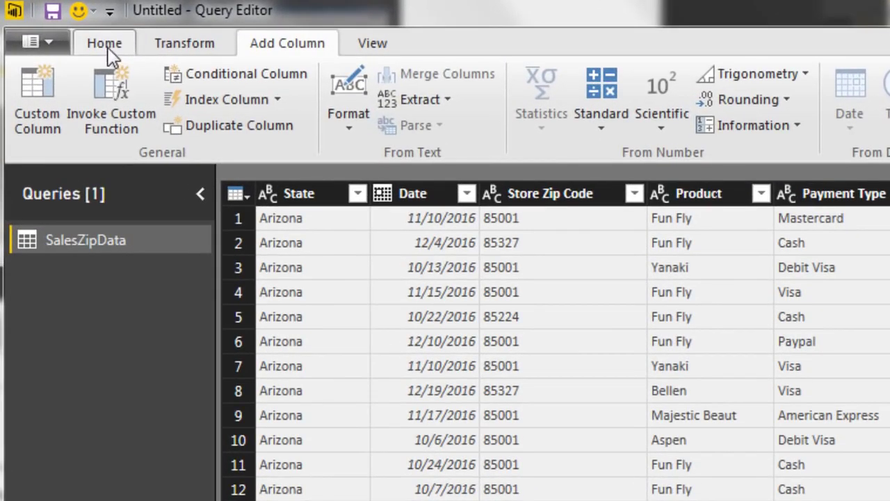
# Close and apply the query, and move and enlarge the SalesZipData table in the Relationships view to fit all its fields
pyautogui.click(56, 25)
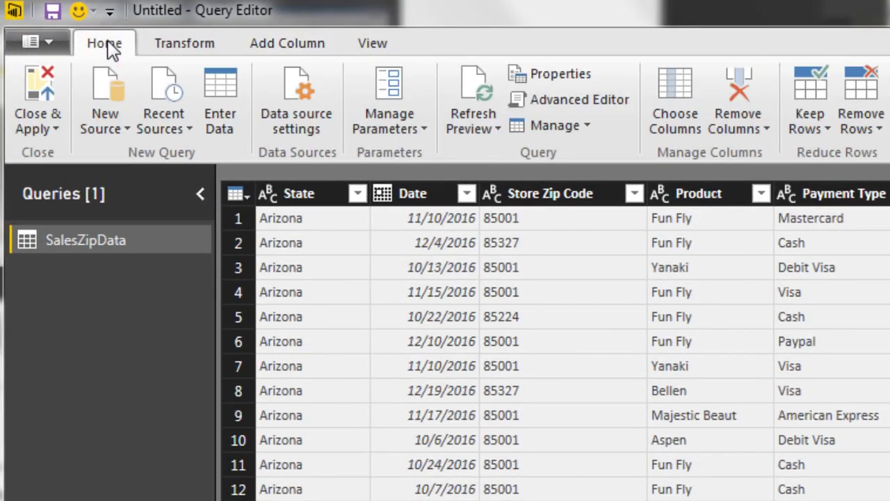
pyautogui.click(40, 85)
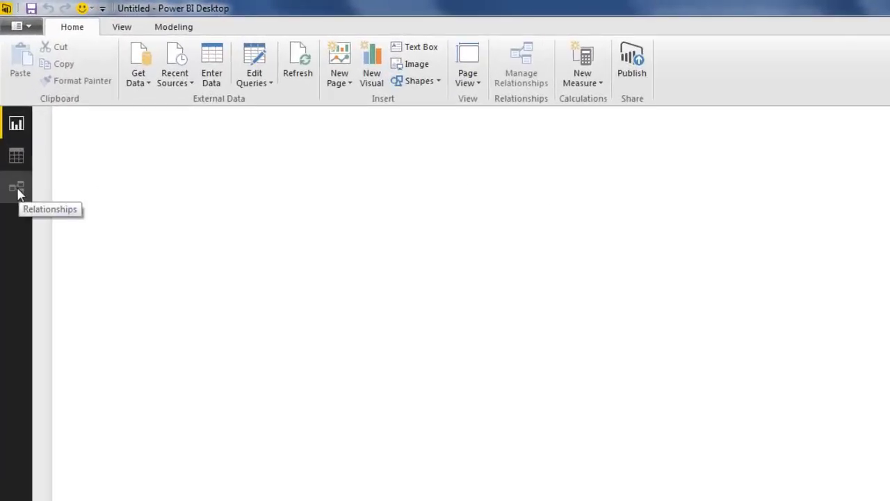
pyautogui.click(17, 188)
pyautogui.moveTo(125, 155); pyautogui.dragTo(257, 172)
pyautogui.moveTo(320, 265); pyautogui.dragTo(406, 423)
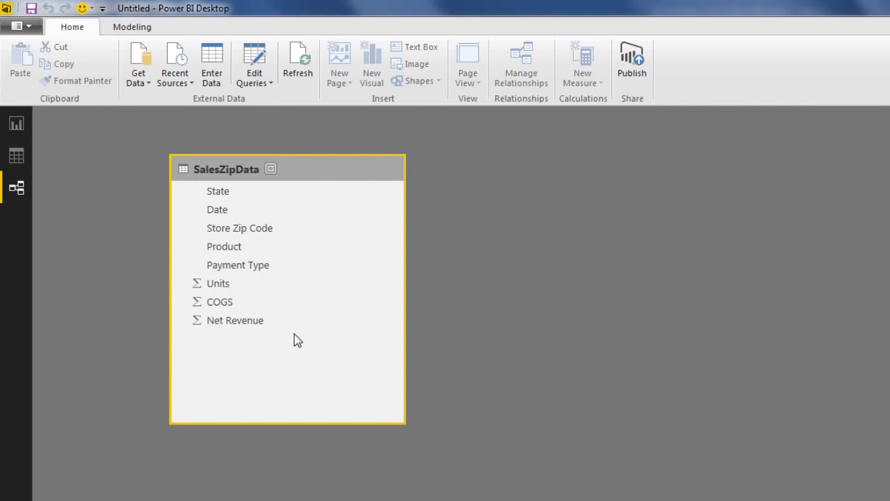
# Look through the loaded table in the Data view and the blank Report view, and return to the Relationships view
pyautogui.click(17, 157)
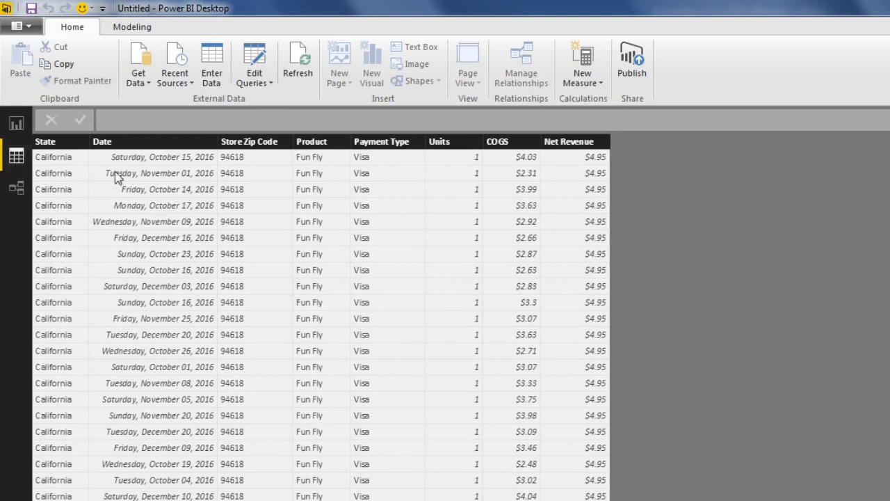
pyautogui.click(16, 125)
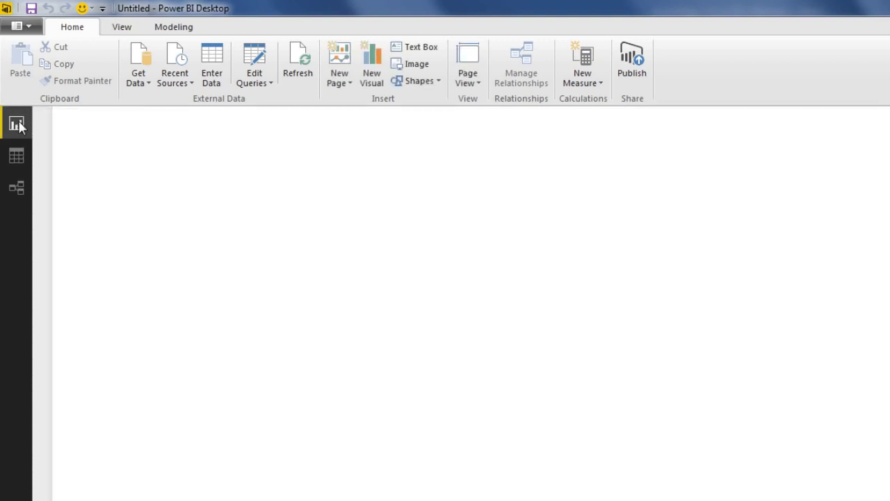
pyautogui.click(16, 190)
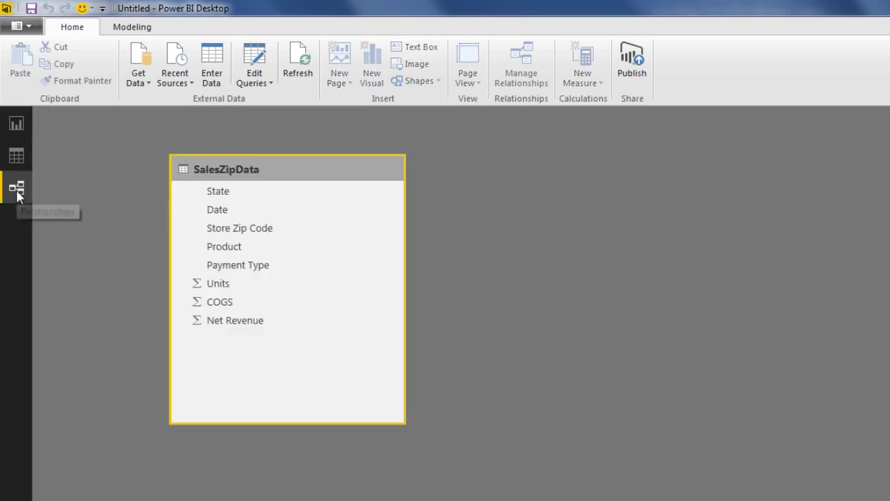
# Import the dZipManagers table from EMT1360Excel.xlsx for editing in the Query Editor and delete its Changed Type step
pyautogui.click(150, 86)
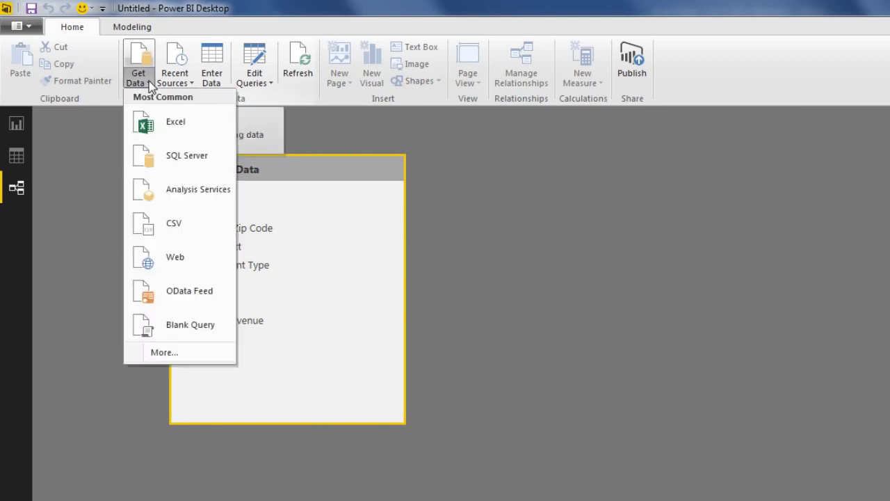
pyautogui.click(173, 127)
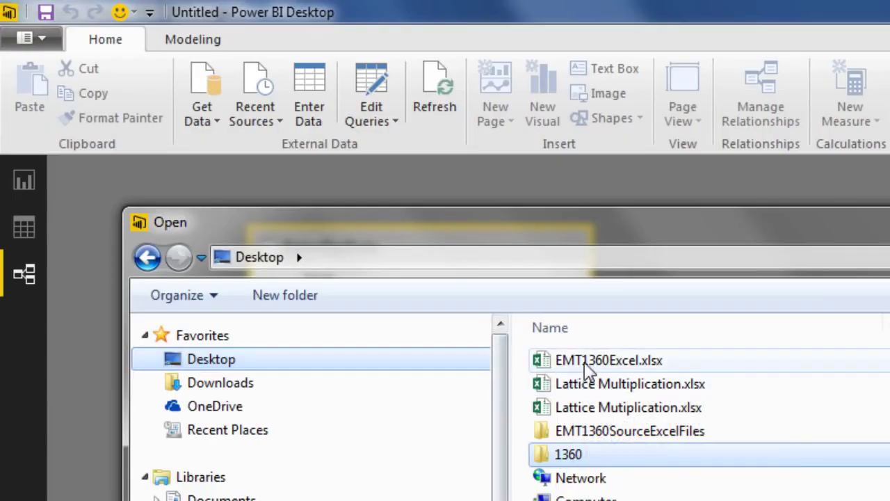
pyautogui.click(585, 364)
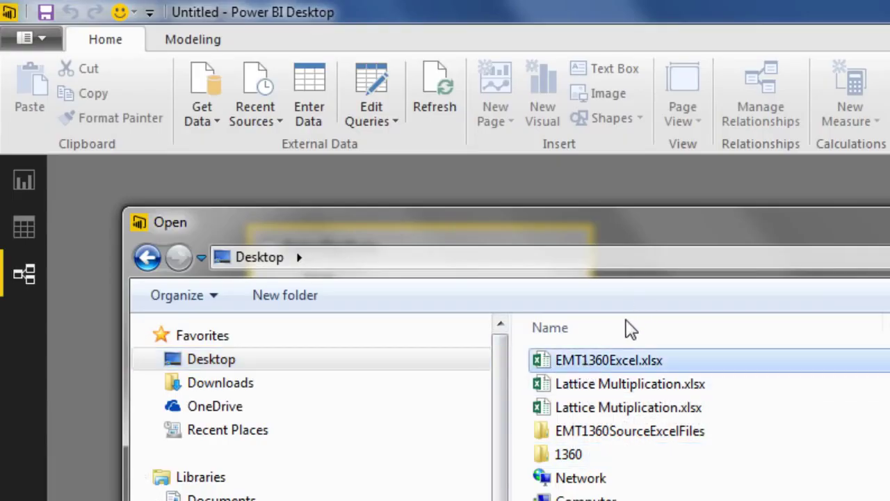
pyautogui.doubleClick(616, 361)
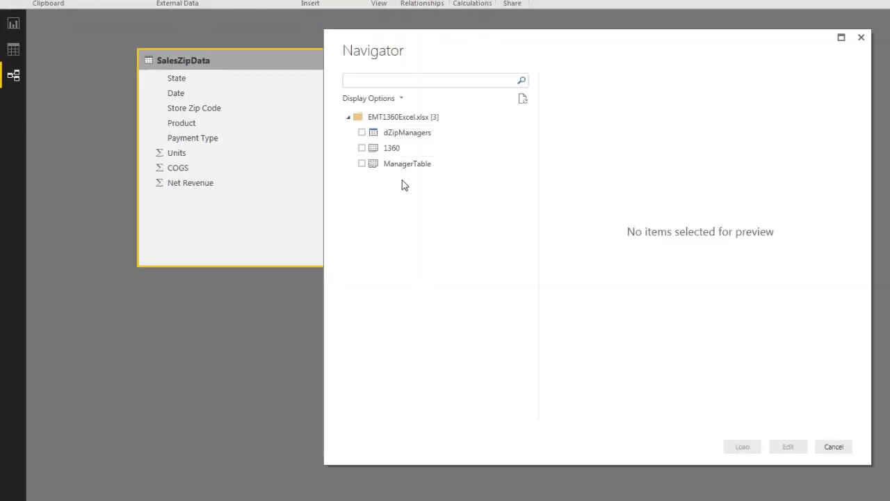
pyautogui.click(361, 132)
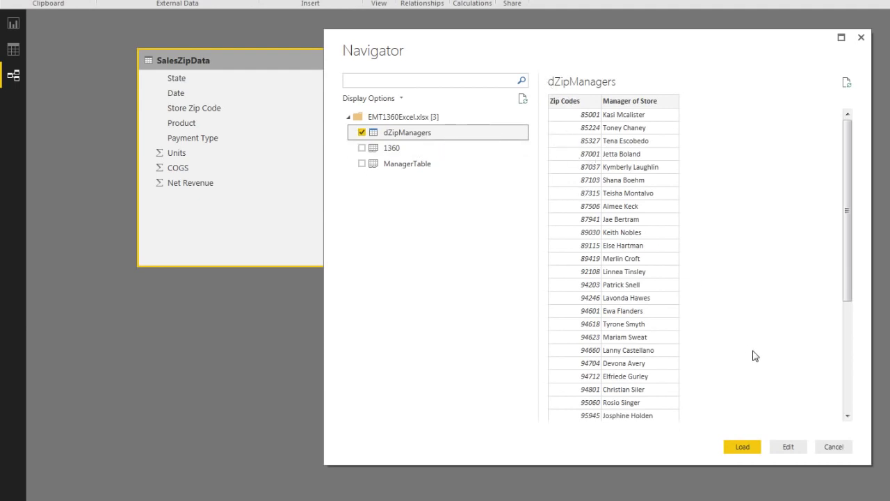
pyautogui.click(789, 446)
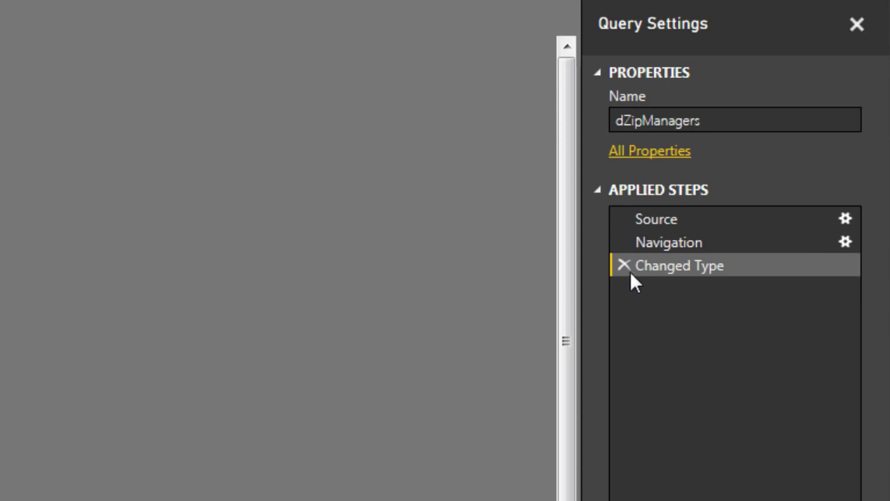
pyautogui.click(624, 265)
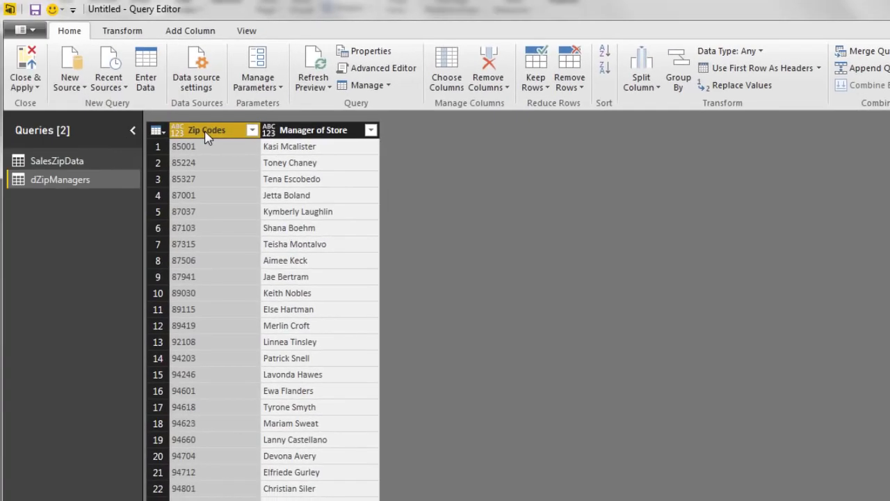
# Change the Zip Codes and Manager of Store columns of dZipManagers to the Text data type, and close and apply the query
pyautogui.keyDown('shift'); pyautogui.click(321, 130); pyautogui.keyUp('shift')
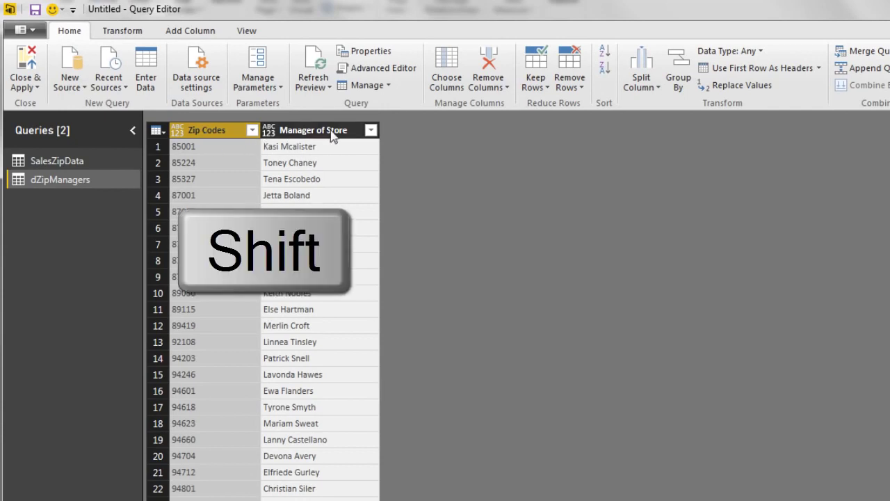
pyautogui.rightClick(289, 141)
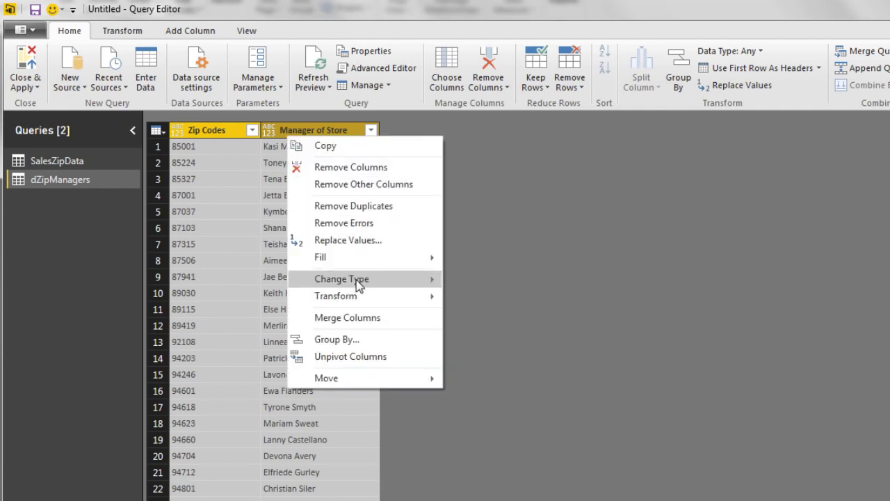
pyautogui.moveTo(360, 283)
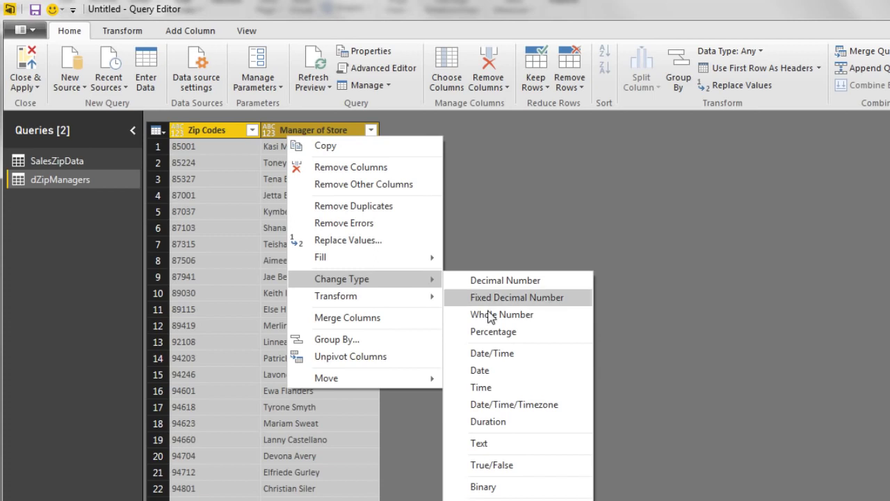
pyautogui.click(490, 443)
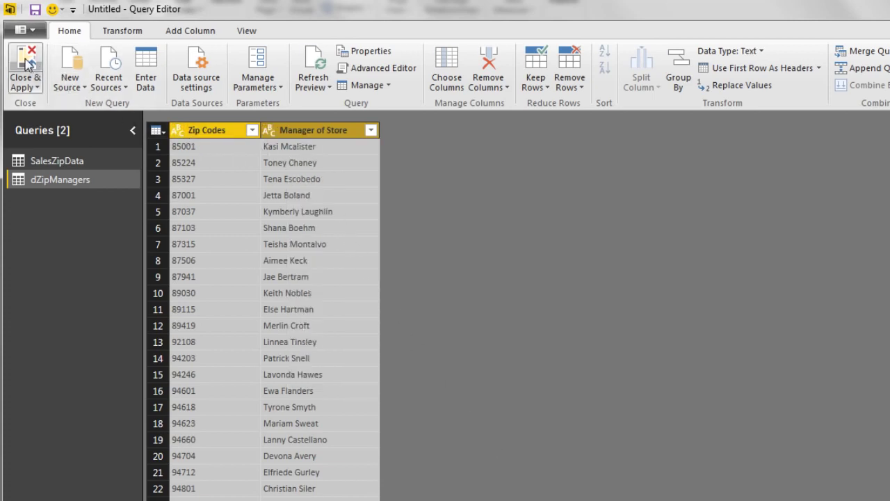
pyautogui.click(29, 65)
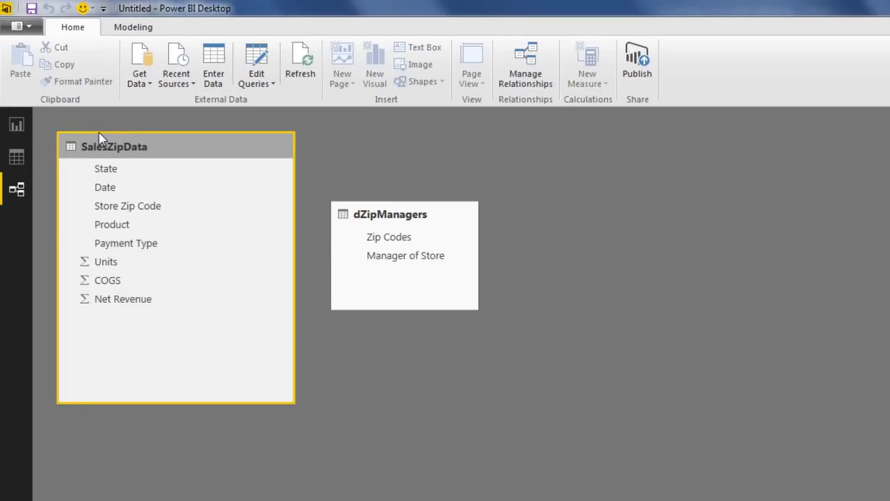
# Place the dZipManagers table left of SalesZipData in the diagram and create a relationship from Zip Codes to Store Zip Code
pyautogui.moveTo(388, 212); pyautogui.dragTo(502, 196)
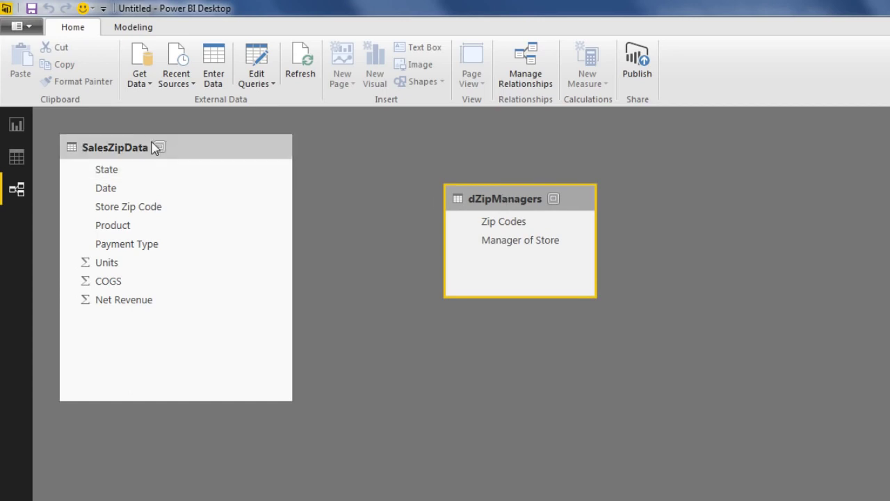
pyautogui.moveTo(129, 146); pyautogui.dragTo(352, 266)
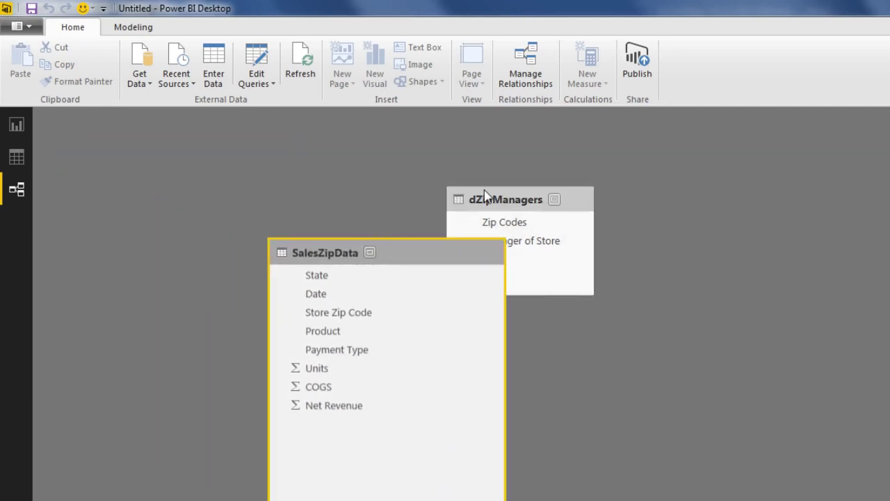
pyautogui.moveTo(464, 203); pyautogui.dragTo(101, 206)
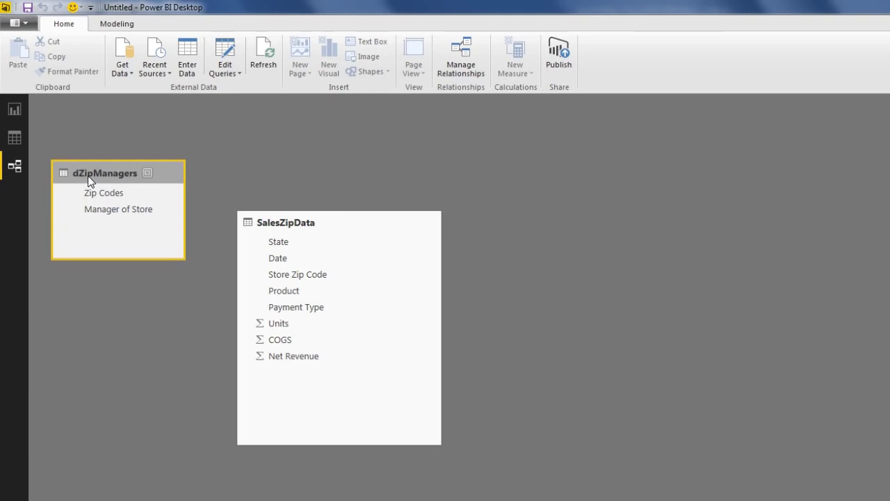
pyautogui.moveTo(88, 177); pyautogui.dragTo(87, 177)
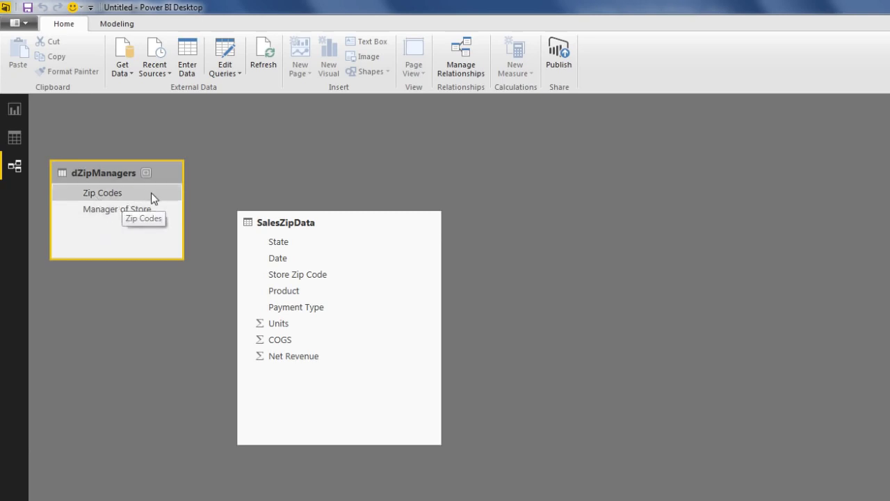
pyautogui.click(102, 193)
pyautogui.moveTo(102, 193); pyautogui.dragTo(282, 280)
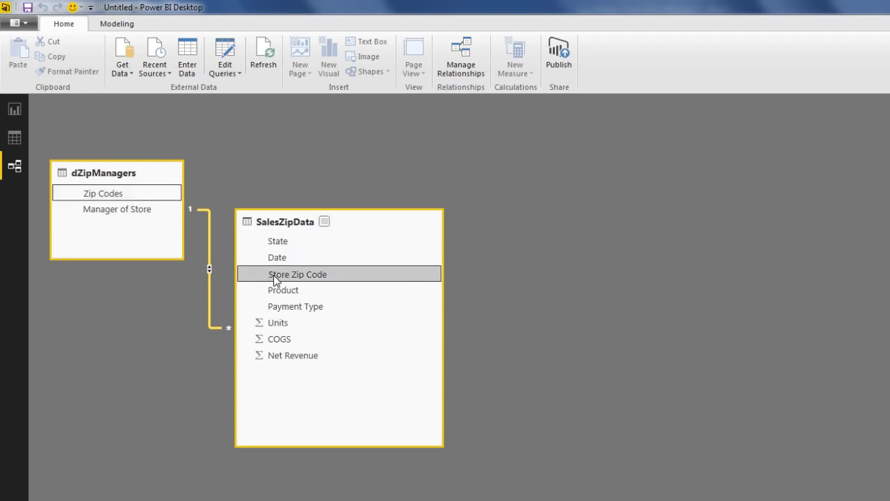
# Add a calculated column named Sale Type to the SalesZipData table in the Data view
pyautogui.click(14, 140)
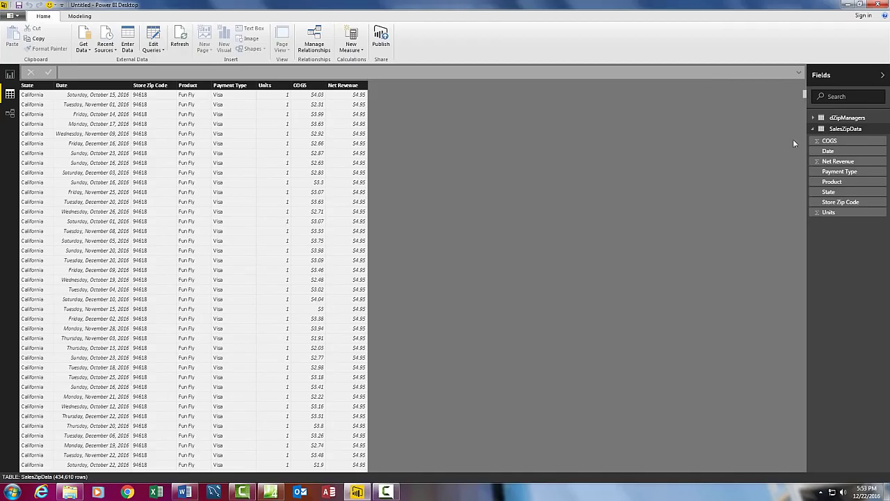
pyautogui.click(838, 119)
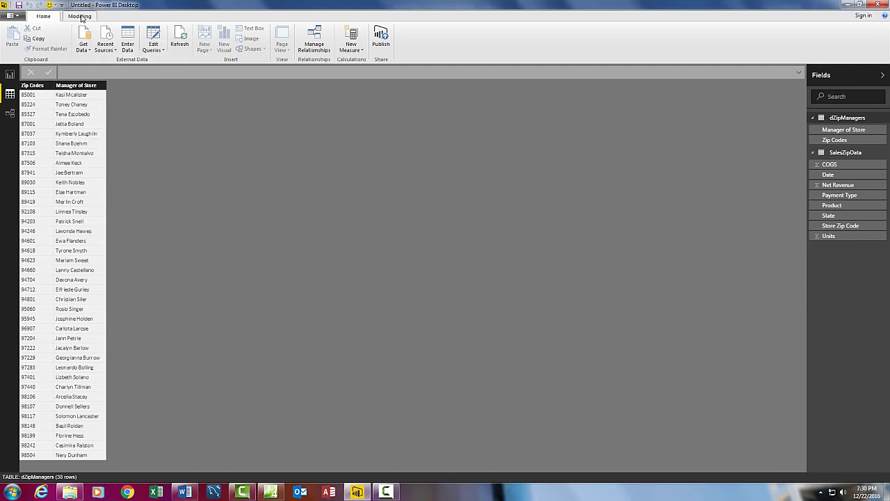
pyautogui.click(80, 16)
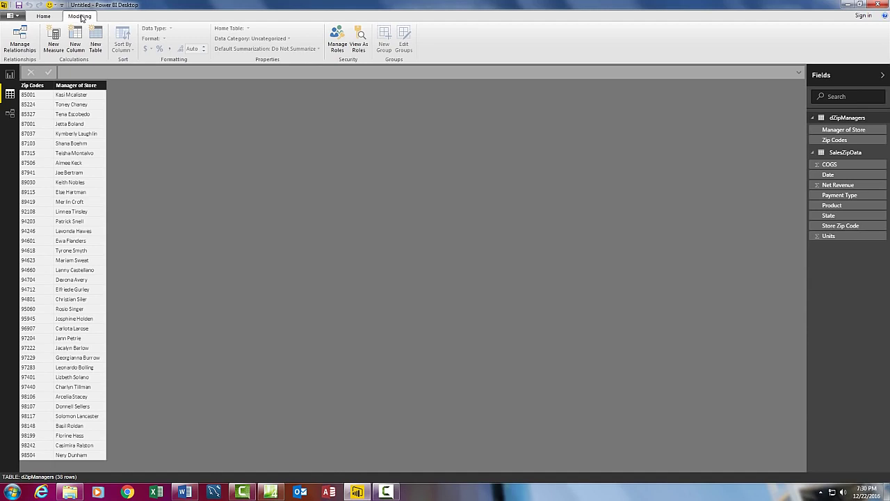
pyautogui.click(846, 154)
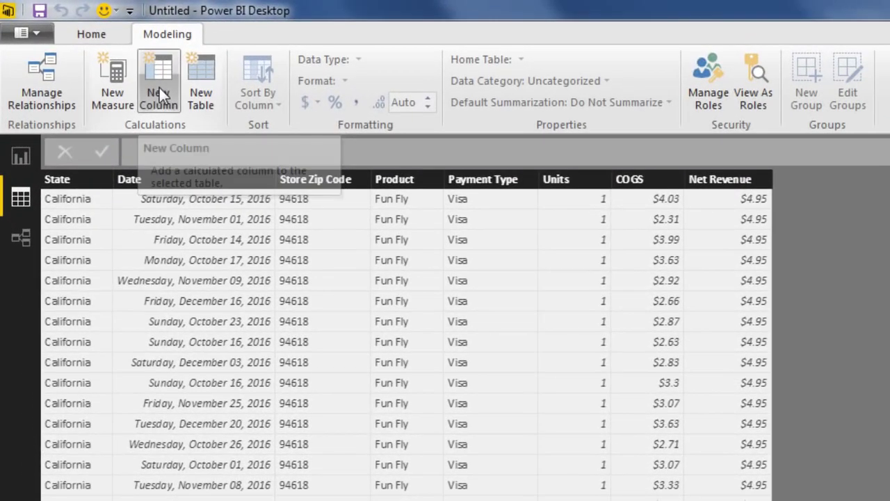
pyautogui.click(142, 84)
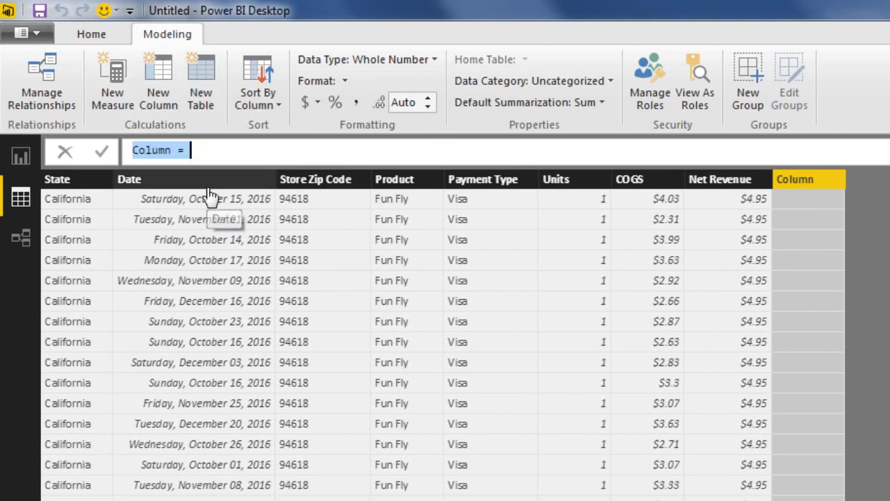
pyautogui.write('Sa')
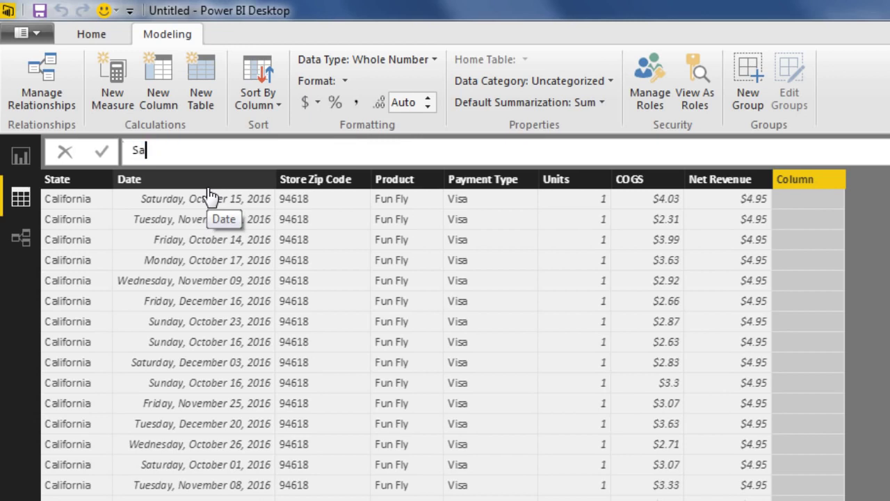
pyautogui.write('le Type =')
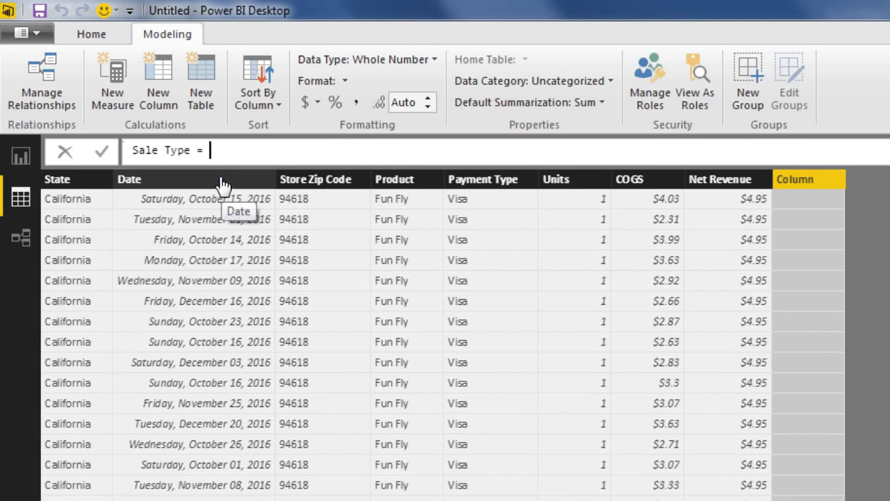
# Start the Sale Type formula with an IF function whose logical test is SalesZipData[Units]<6
pyautogui.write('IF(')
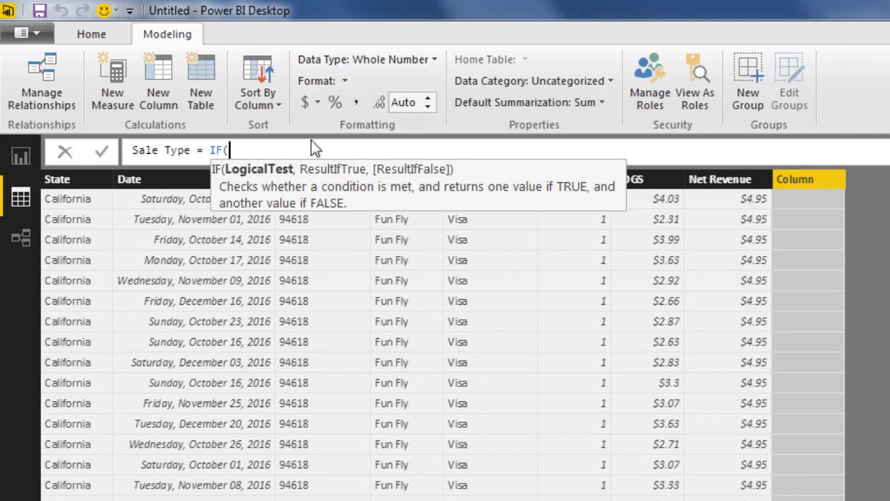
pyautogui.write('s')
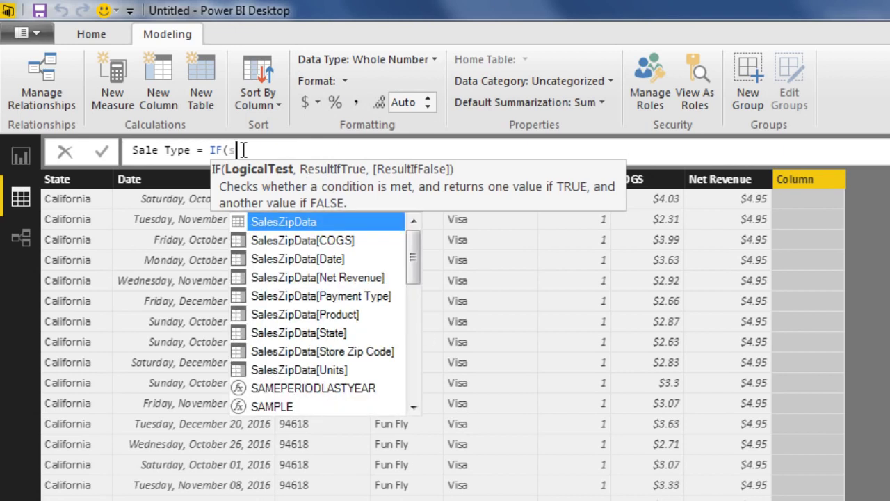
pyautogui.press('Down')
pyautogui.press('Down')
pyautogui.press('Down')
pyautogui.press('Down')
pyautogui.press('Down')
pyautogui.press('Down')
pyautogui.press('Down')
pyautogui.press('Down')
pyautogui.press('Down')
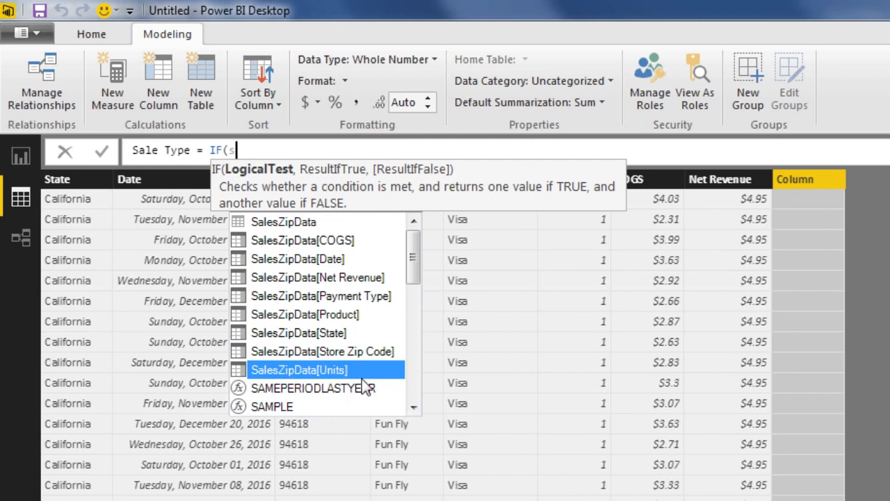
pyautogui.press('Tab')
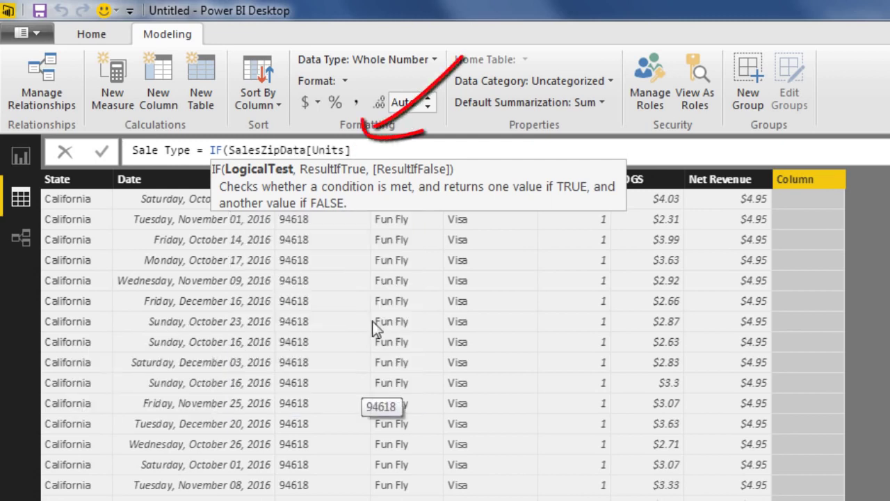
pyautogui.write('<6')
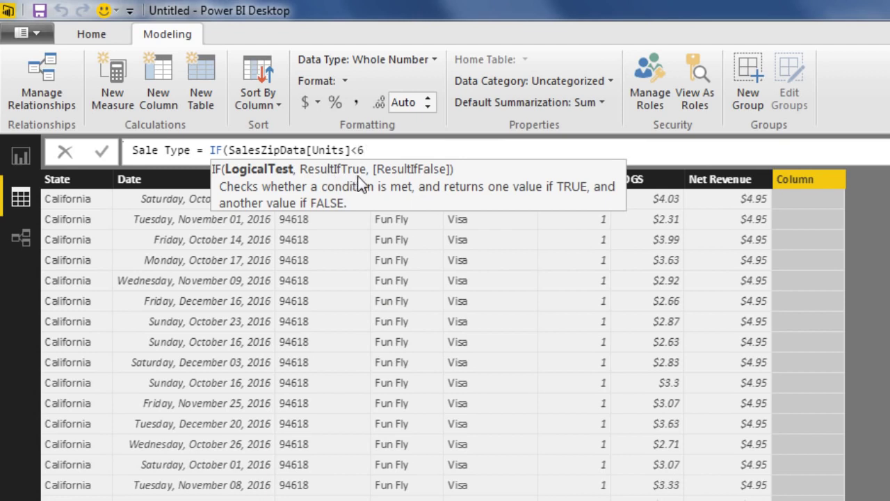
# Complete the IF formula with "Retail" as the true result and "Wholesale" as the false result, and enter it
pyautogui.write(',')
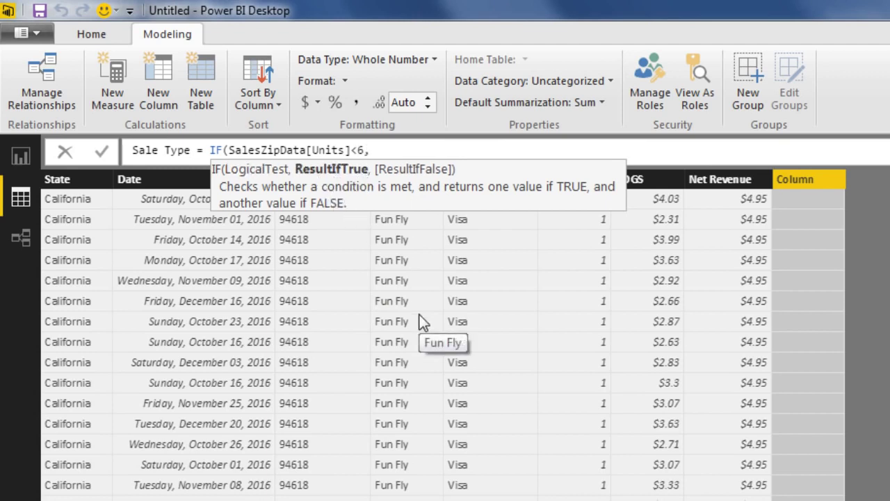
pyautogui.write('"Retail",')
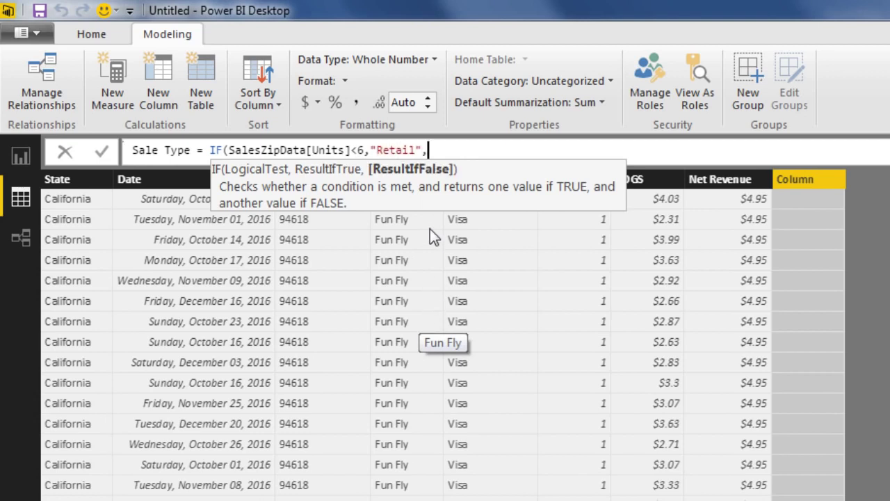
pyautogui.write('"')
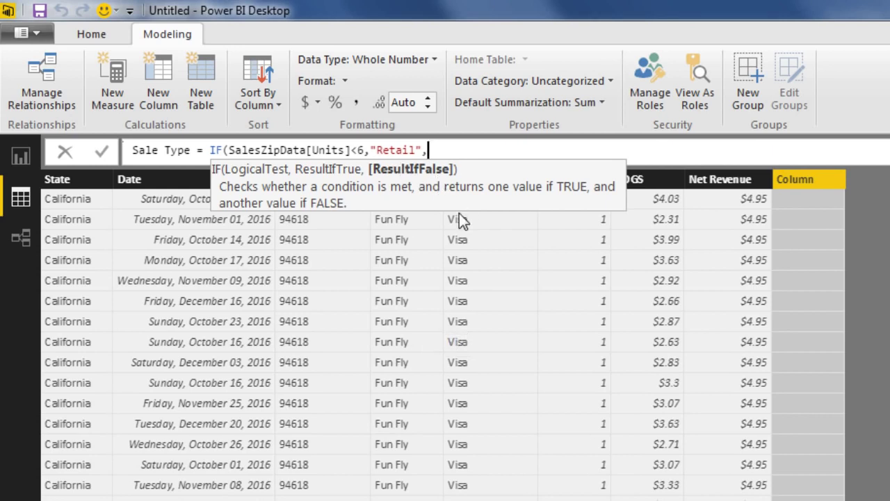
pyautogui.write('Wh')
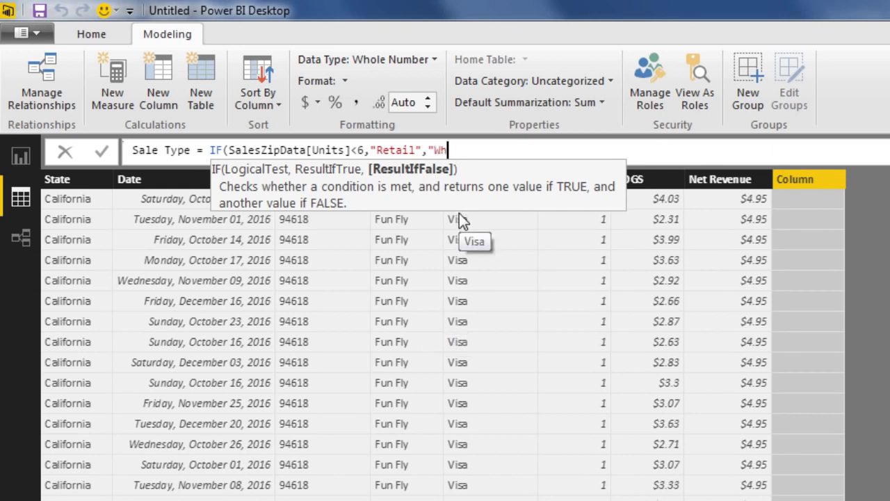
pyautogui.write('olesale")')
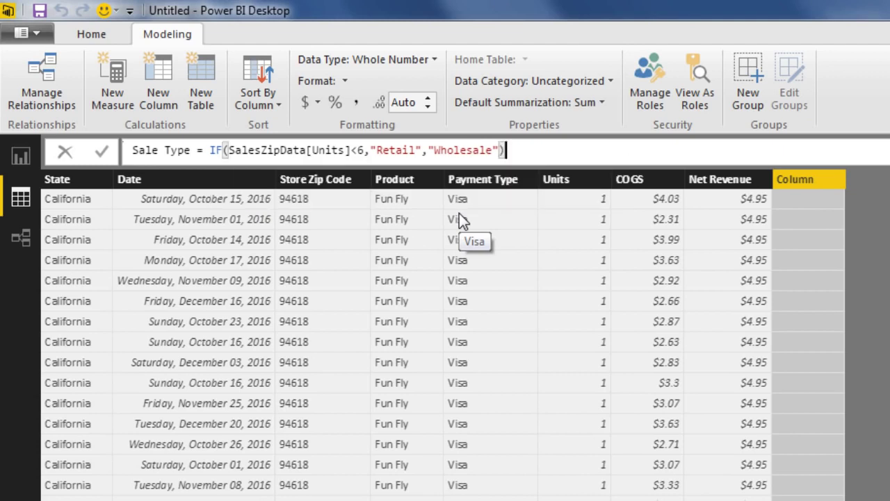
pyautogui.doubleClick(399, 150)
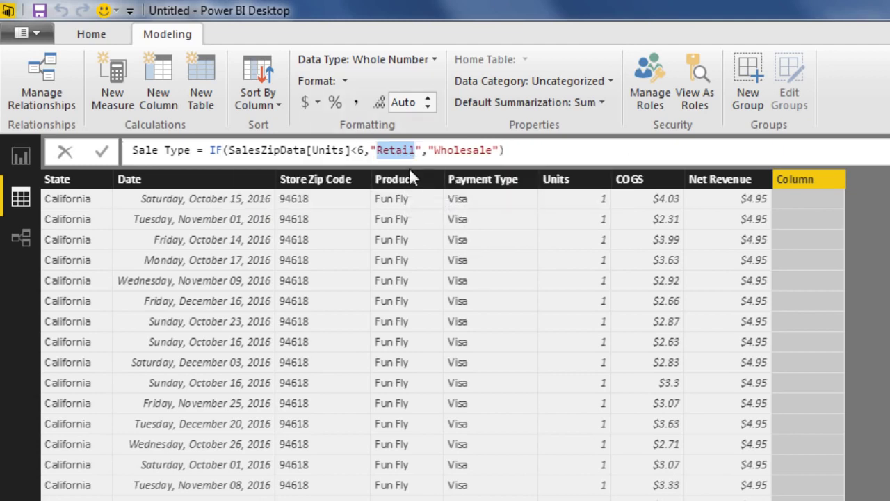
pyautogui.doubleClick(215, 151)
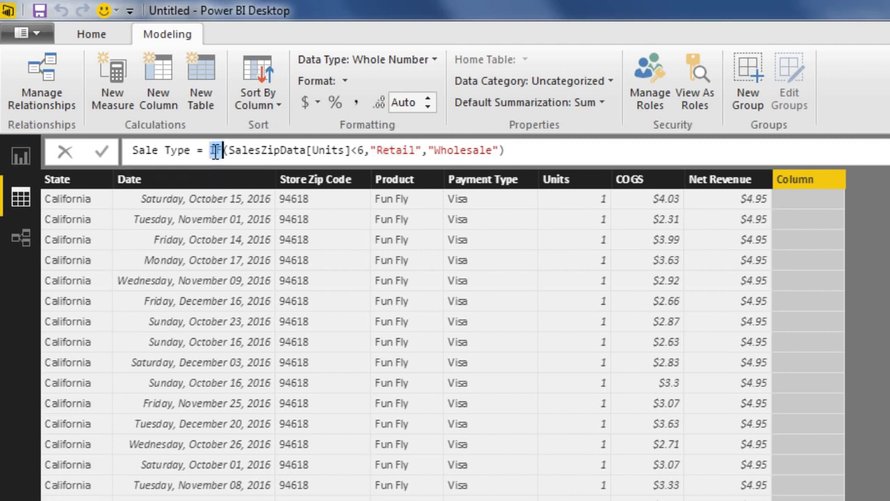
pyautogui.click(515, 150)
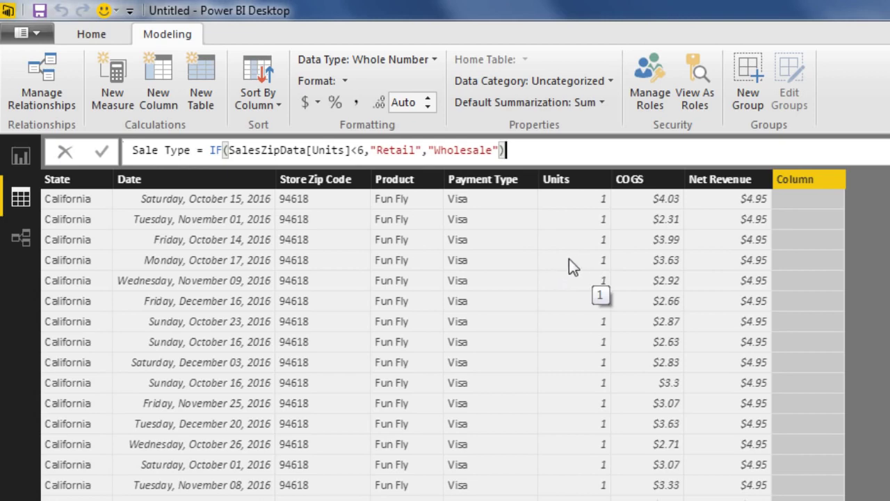
pyautogui.press('Return')
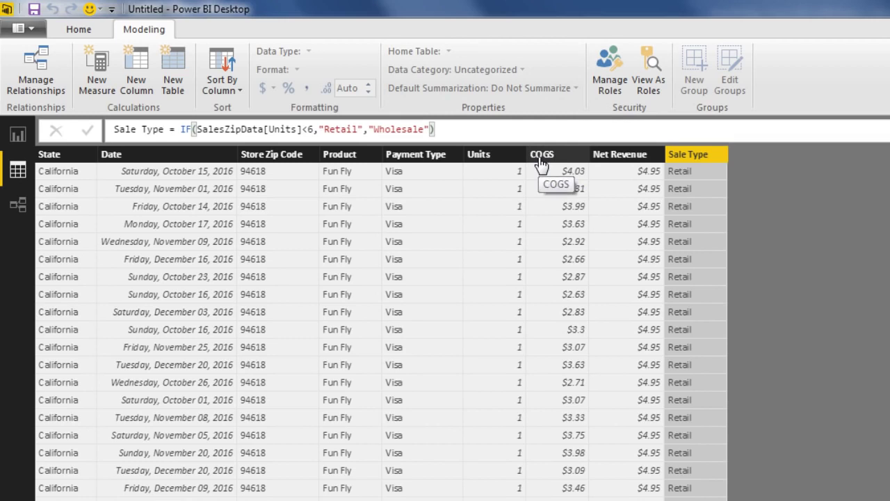
# Create a measure named Total Revenue with the formula SUM(SalesZipData[Net Revenue])
pyautogui.click(90, 82)
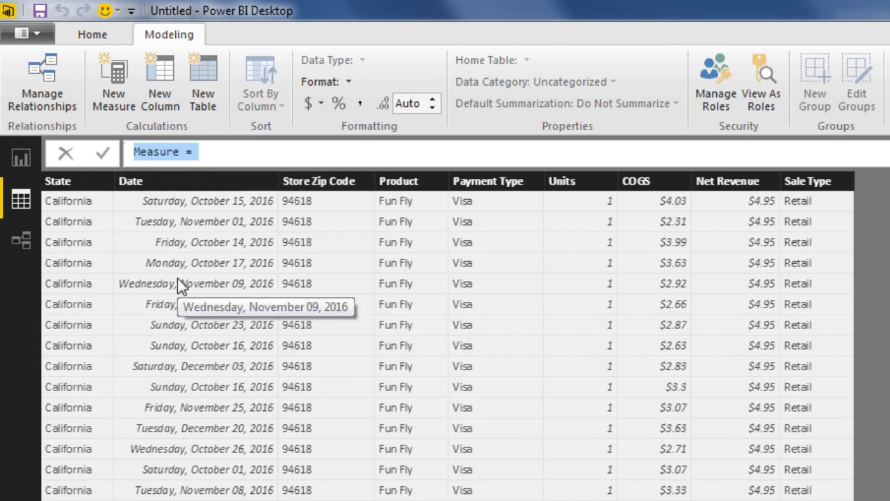
pyautogui.write('Total Revenue ')
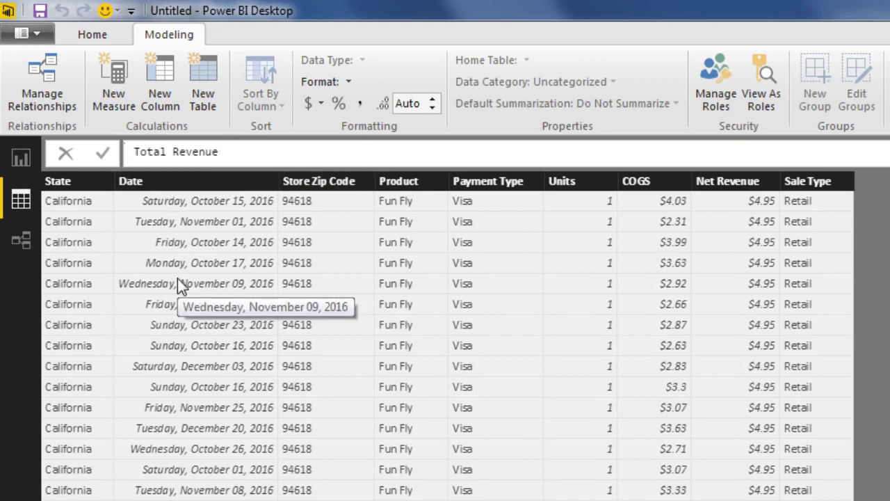
pyautogui.write('=')
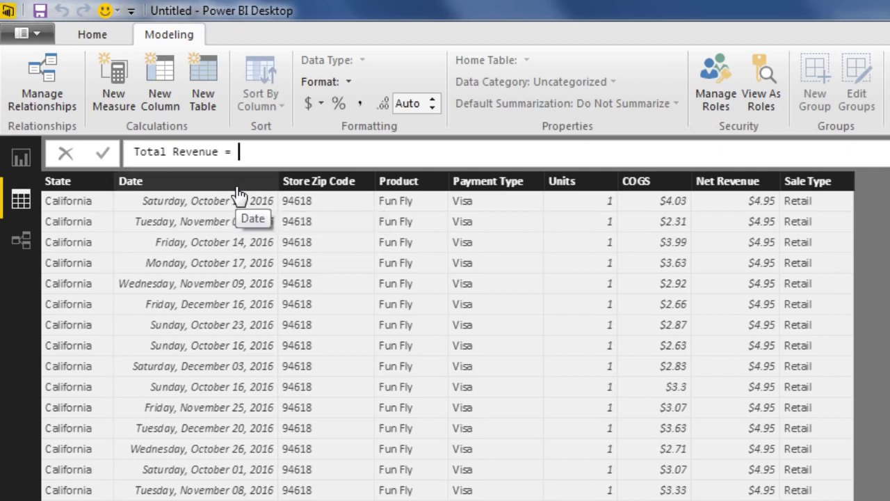
pyautogui.write('Sum(')
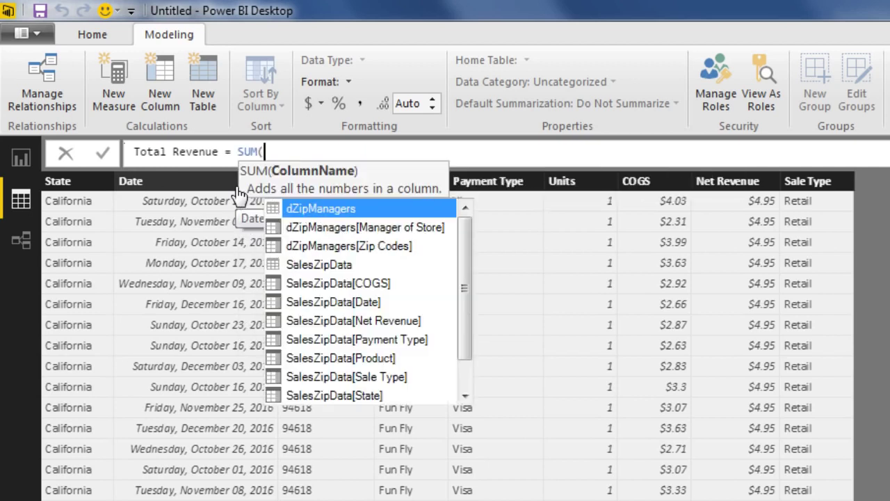
pyautogui.press('Down')
pyautogui.press('Down')
pyautogui.press('Down')
pyautogui.press('Down')
pyautogui.press('Down')
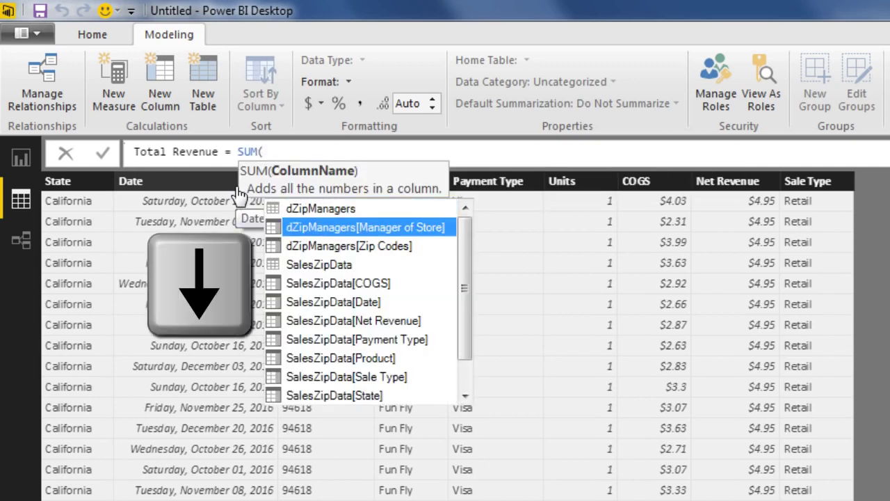
pyautogui.press('Down')
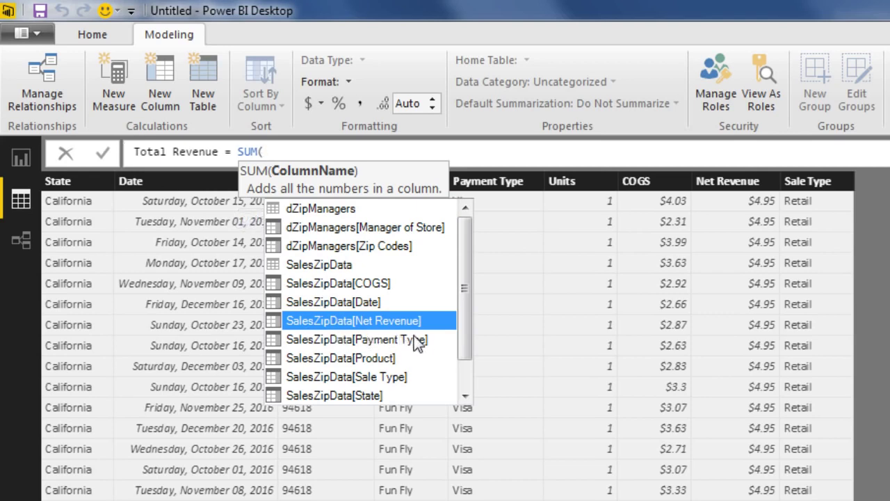
pyautogui.press('Tab')
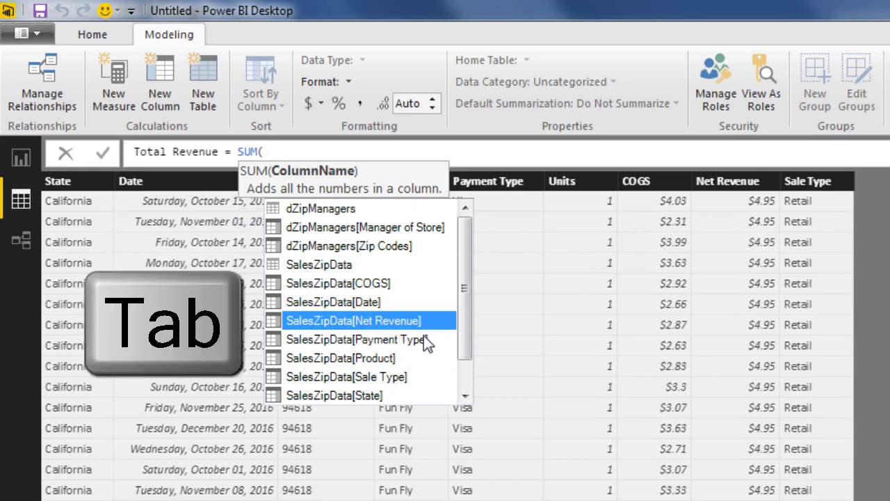
pyautogui.press('Tab')
pyautogui.write(')')
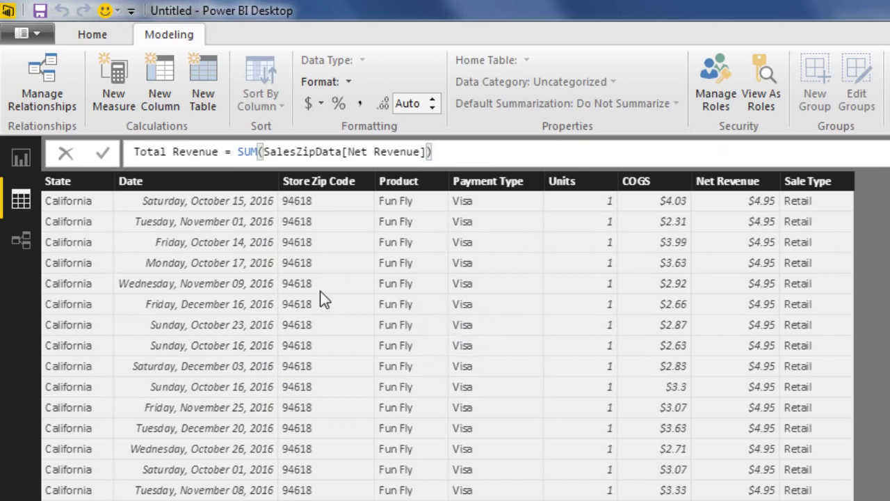
# Format the Total Revenue measure as $ English (United States) currency with 0 decimal places
pyautogui.click(320, 104)
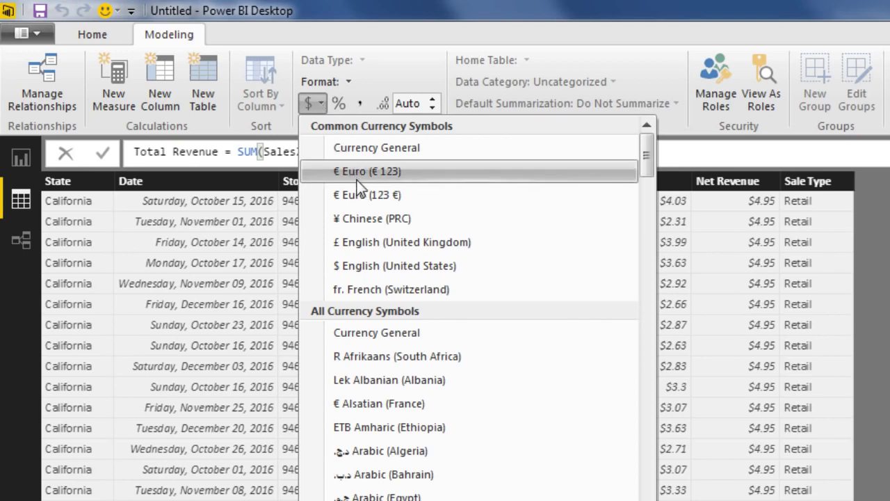
pyautogui.click(377, 267)
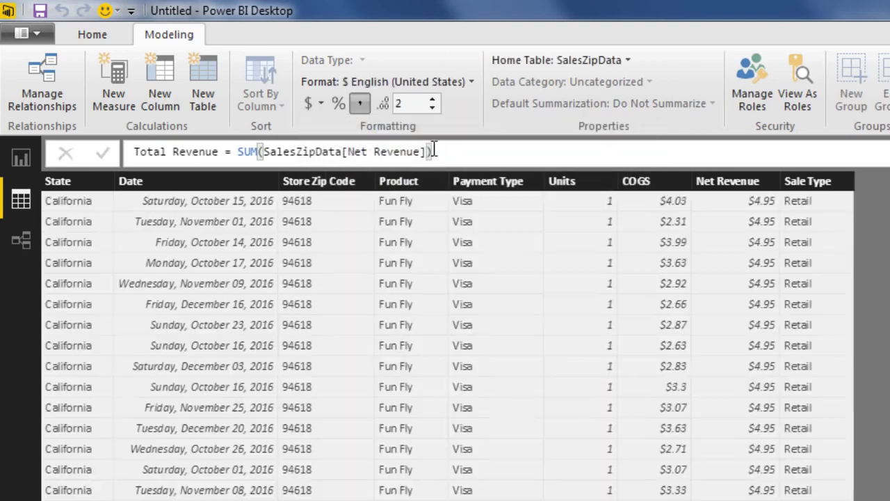
pyautogui.click(432, 108)
pyautogui.click(432, 108)
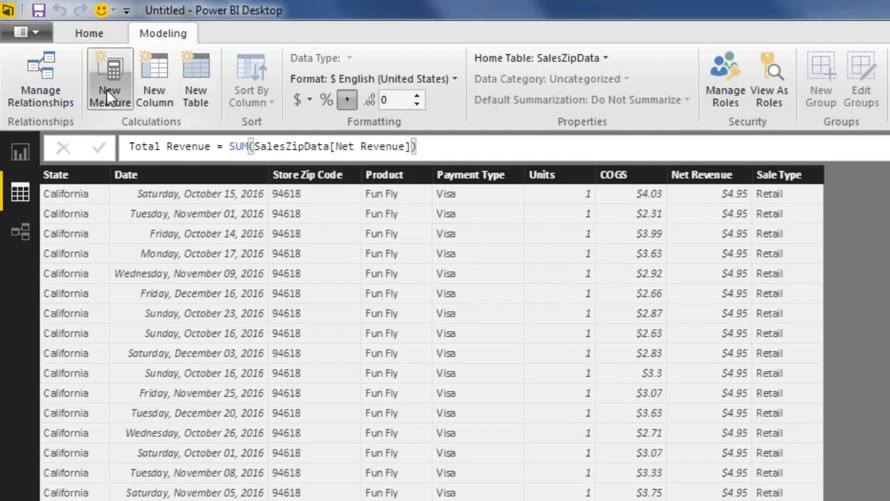
# Create a measure named Total COGS with the formula SUM(SalesZipData[COGS])
pyautogui.click(107, 97)
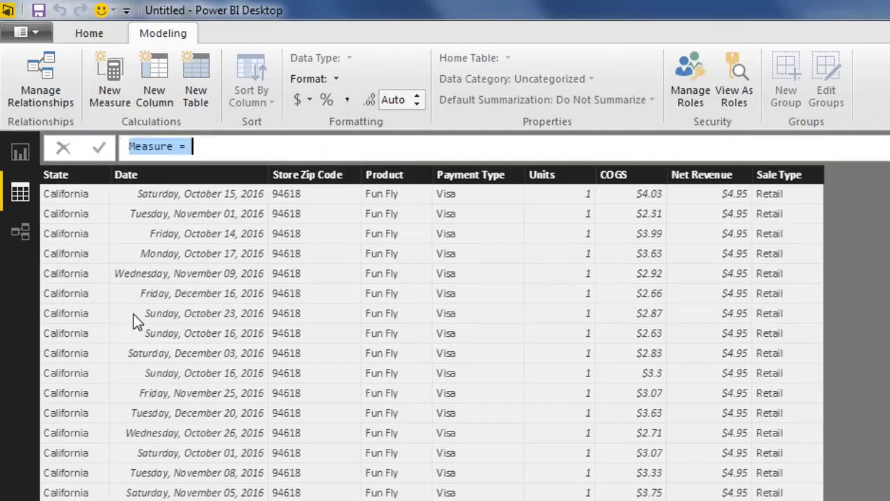
pyautogui.write('Total COGS')
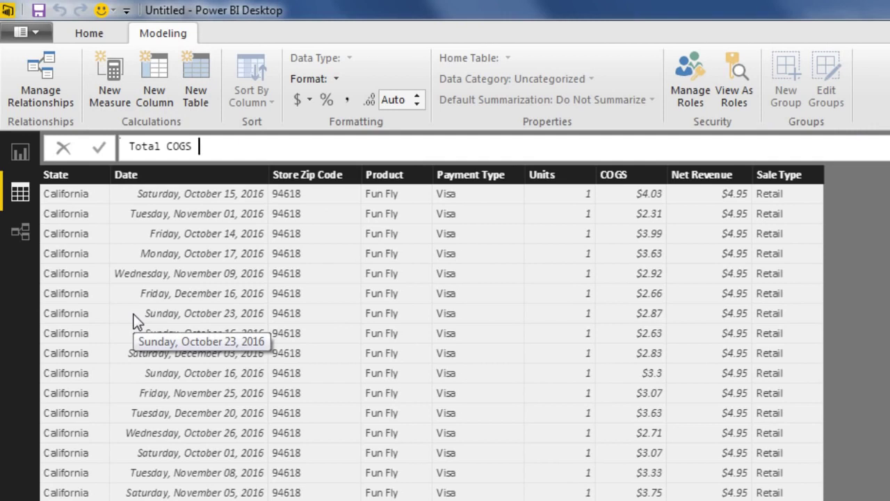
pyautogui.write(' = SUM(')
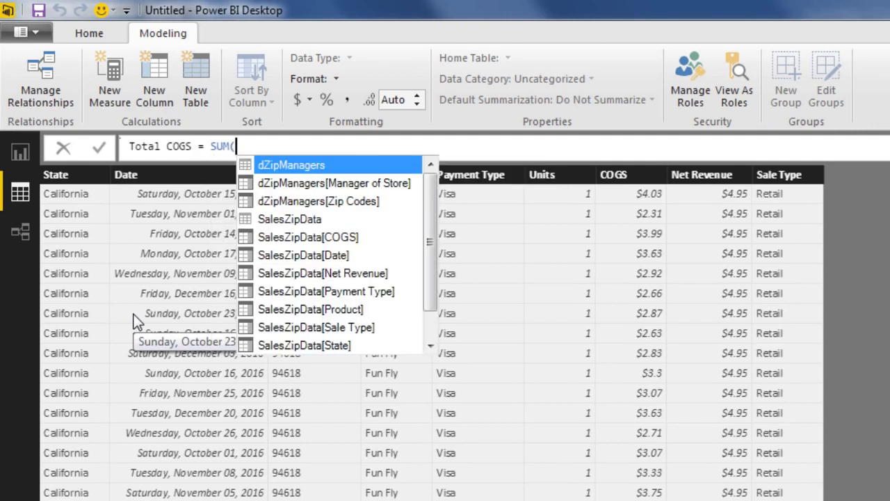
pyautogui.press('Down')
pyautogui.press('Down')
pyautogui.press('Down')
pyautogui.press('Down')
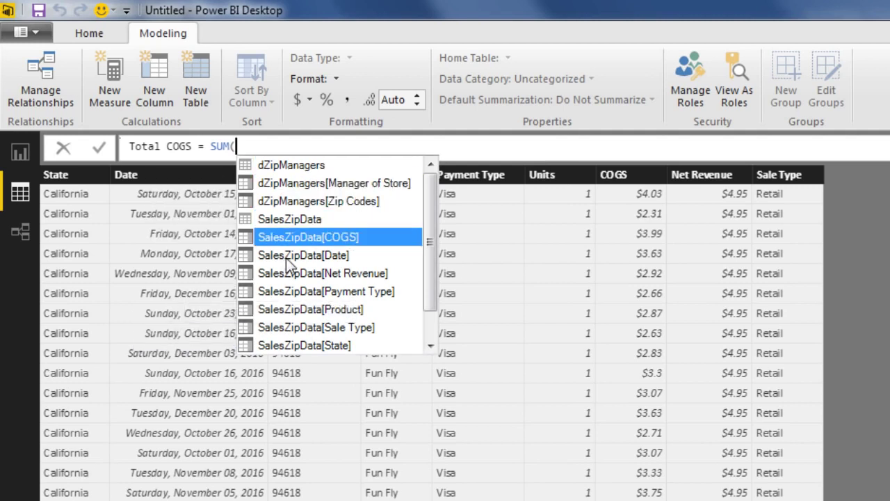
pyautogui.press('Tab')
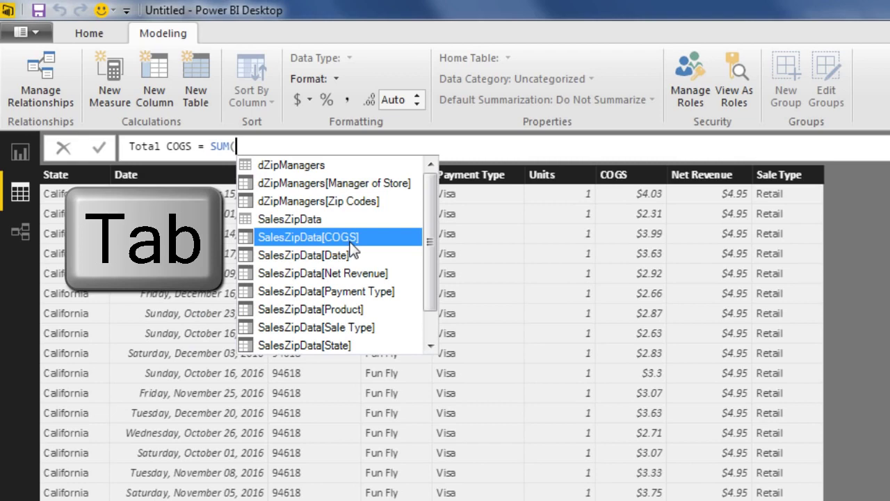
pyautogui.write(')')
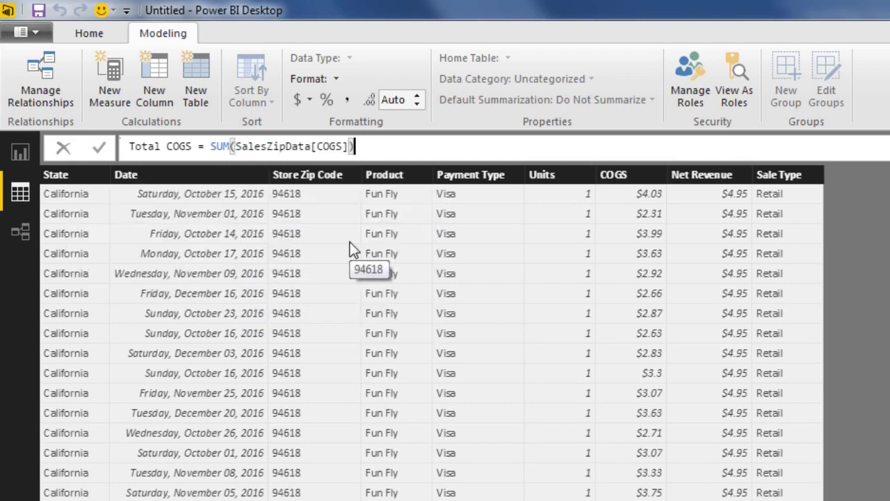
# Format the Total COGS measure as $ English (United States) currency with 0 decimal places
pyautogui.click(309, 101)
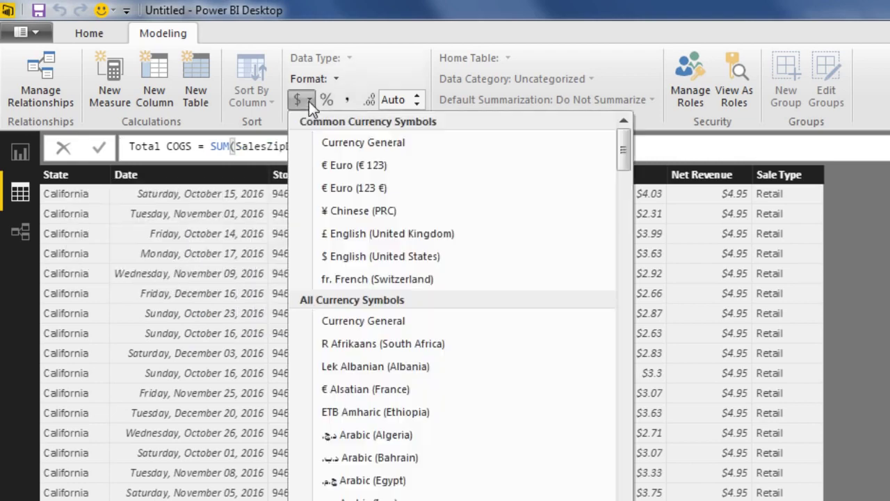
pyautogui.click(364, 254)
pyautogui.click(416, 105)
pyautogui.click(416, 105)
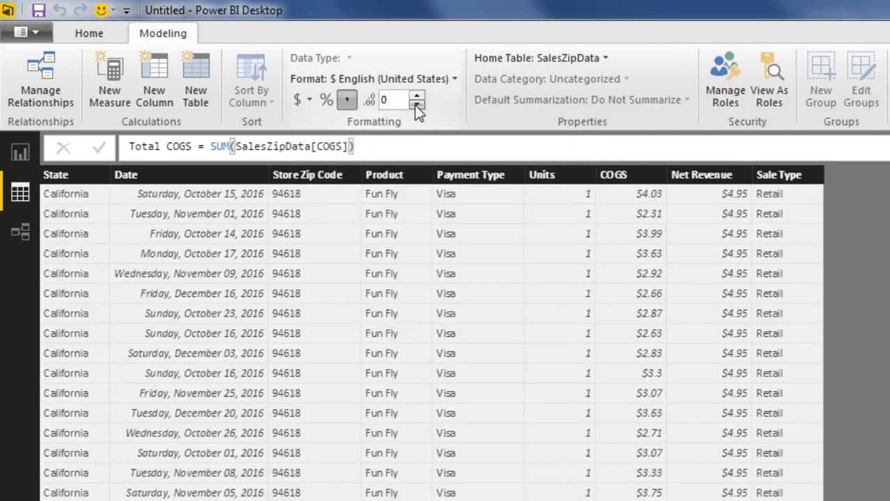
# Create a measure named Gross Profit that subtracts [Total COGS] from [Total Revenue]
pyautogui.click(110, 84)
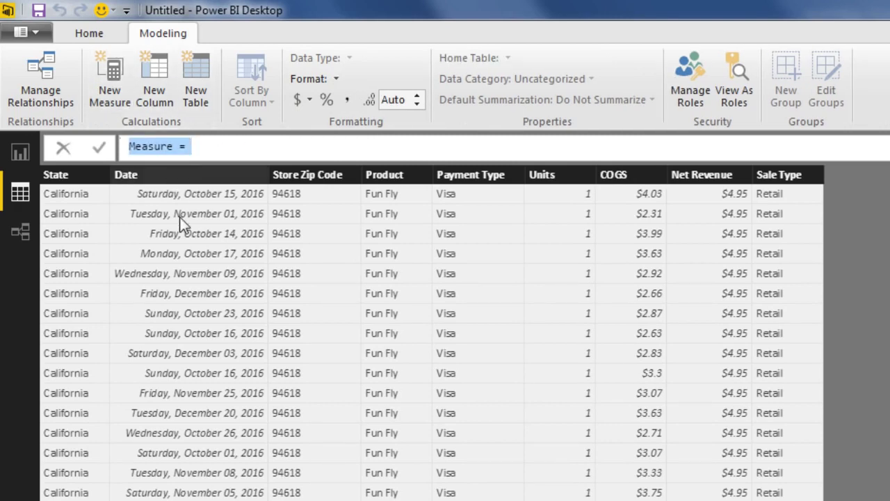
pyautogui.write('Gross')
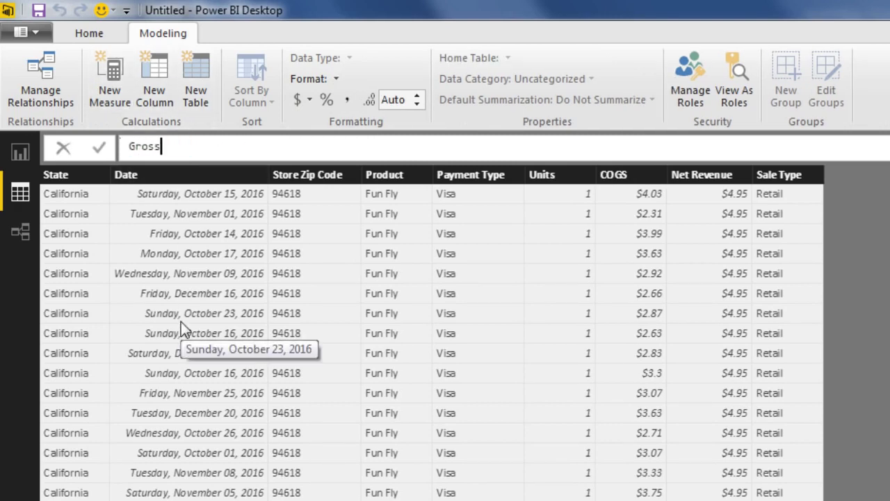
pyautogui.write(' Profit = [')
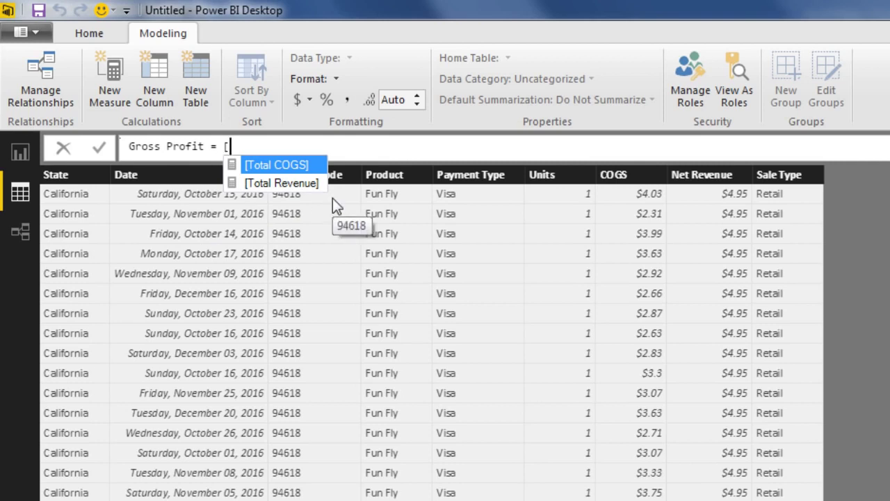
pyautogui.press('Down')
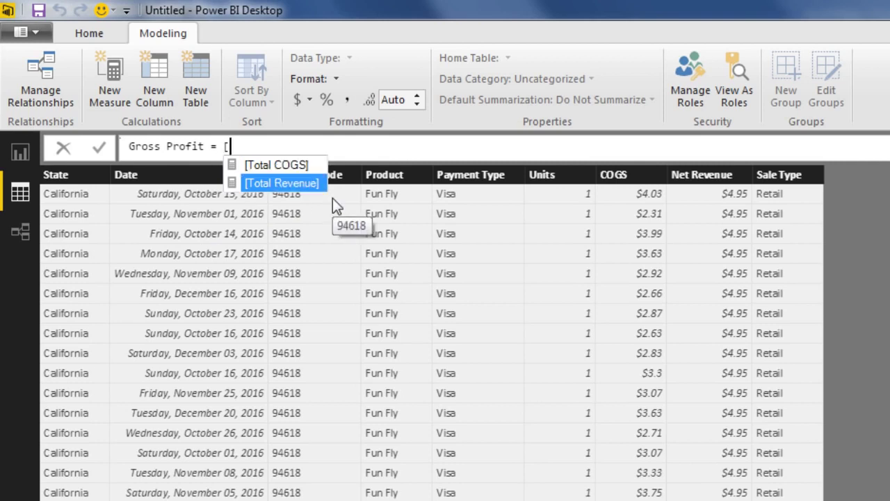
pyautogui.press('Tab')
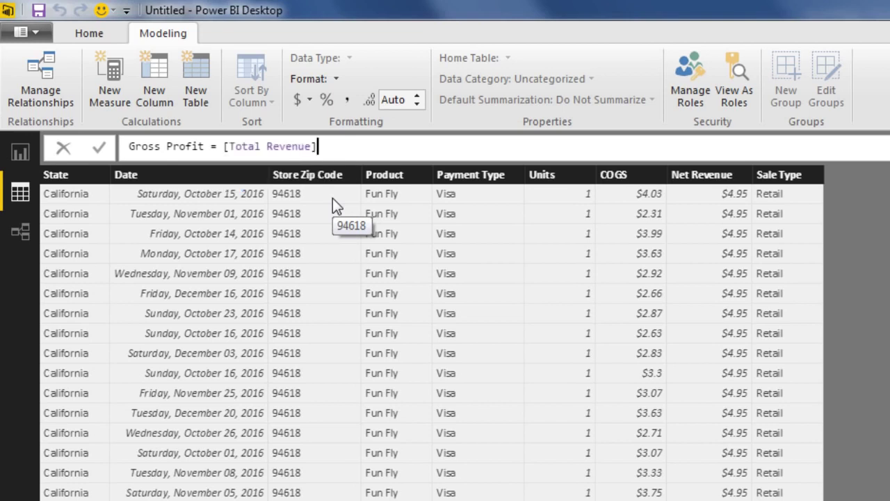
pyautogui.write('-[')
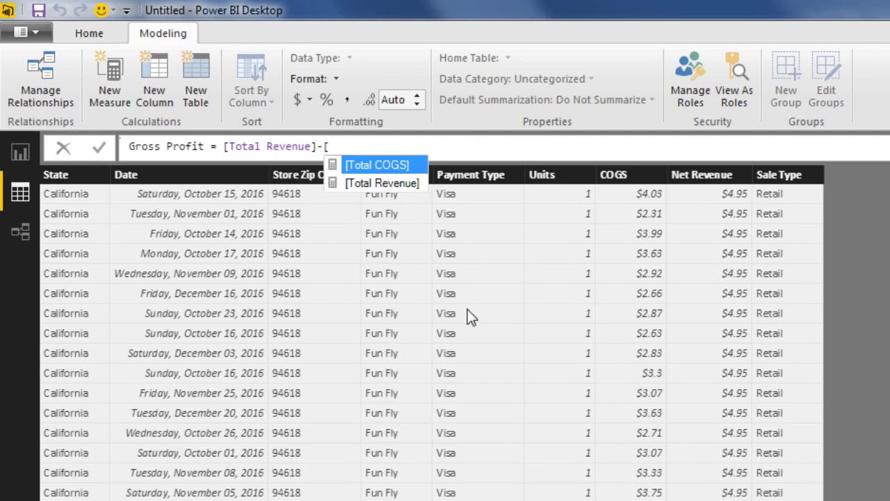
pyautogui.press('Tab')
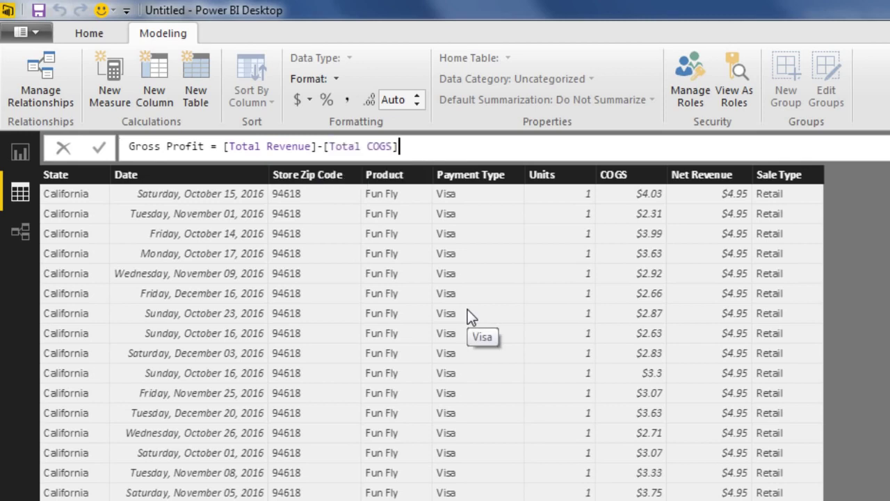
# Format the Gross Profit measure as $ English (United States) currency with 0 decimal places
pyautogui.click(308, 102)
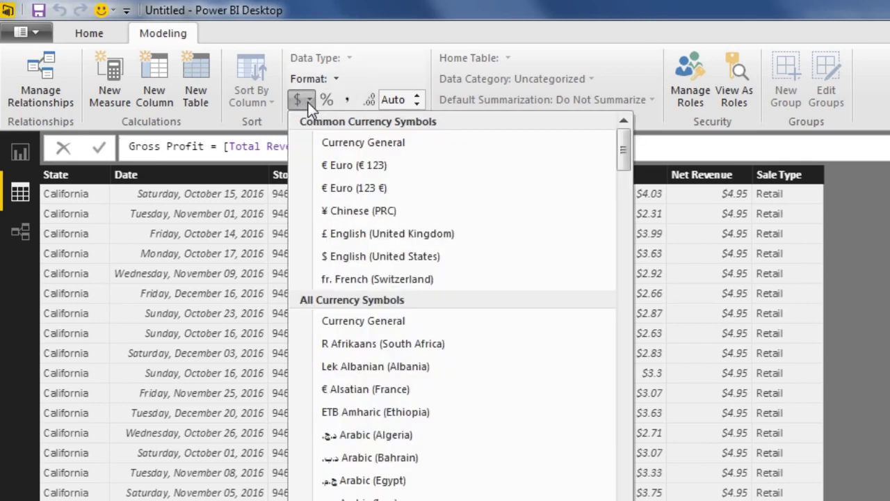
pyautogui.click(369, 257)
pyautogui.click(416, 105)
pyautogui.click(416, 104)
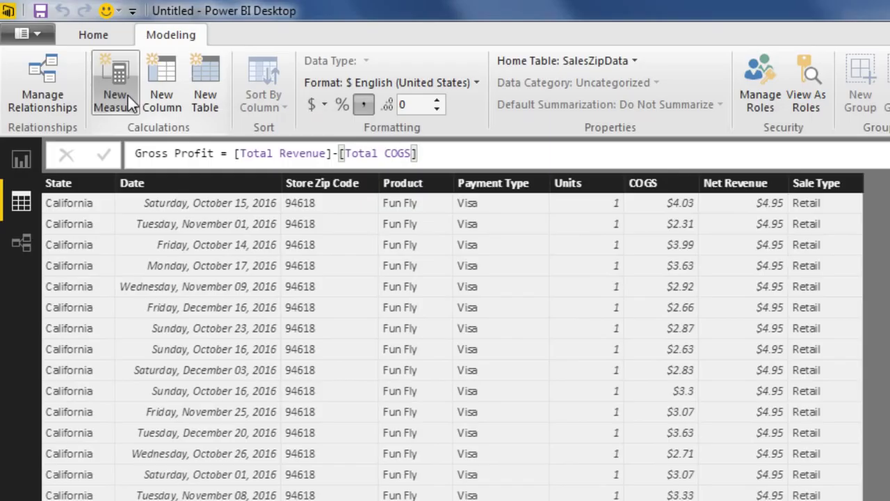
# Create a measure named Gross Profit Percentage with the formula [Gross Profit]/[Total Revenue] and apply the percentage format
pyautogui.click(58, 43)
pyautogui.click(126, 93)
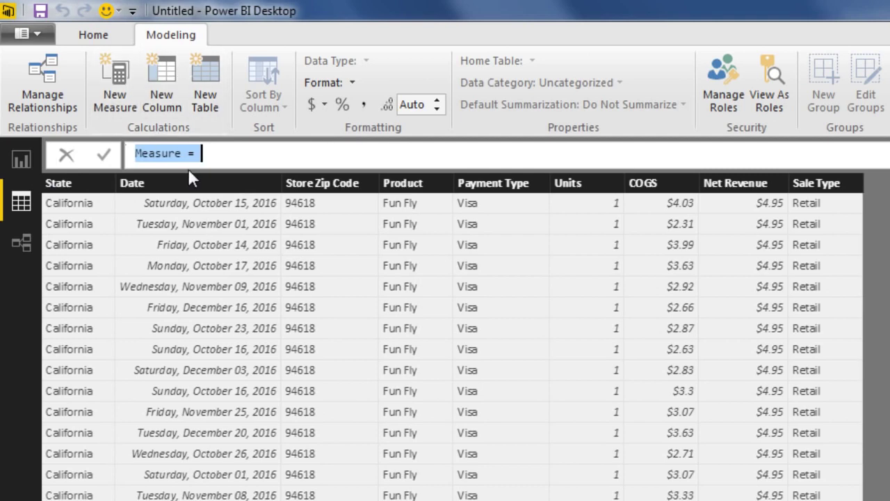
pyautogui.write('Gross Profit Percentage = ')
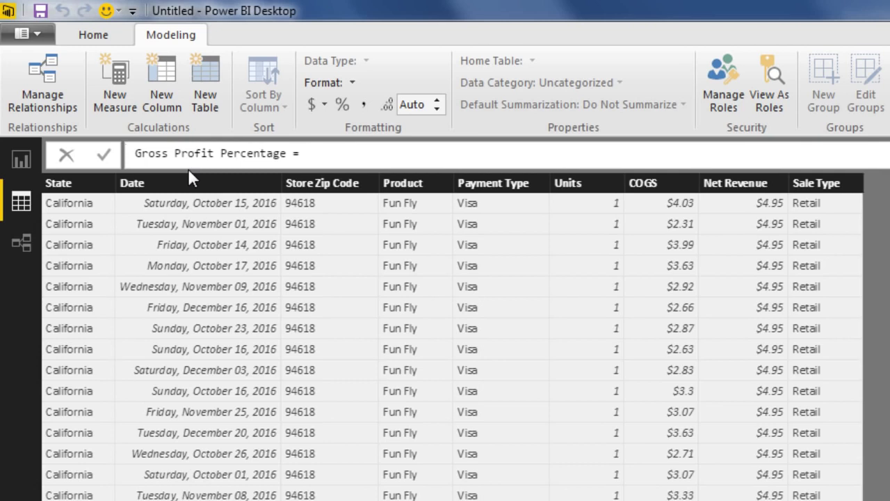
pyautogui.write('[')
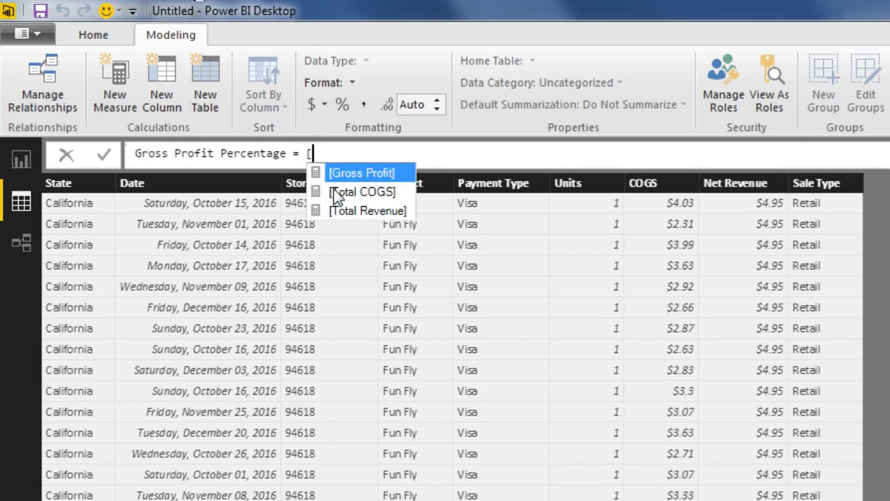
pyautogui.press('Tab')
pyautogui.write('/[')
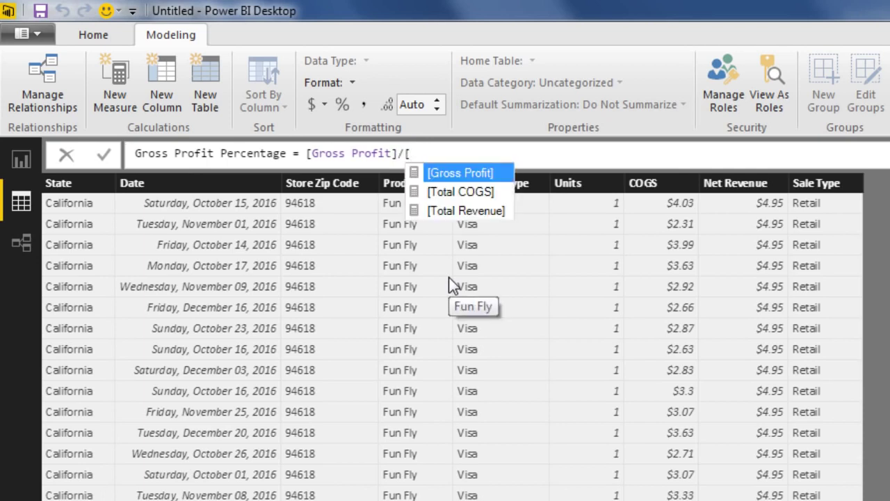
pyautogui.press('Down')
pyautogui.press('Down')
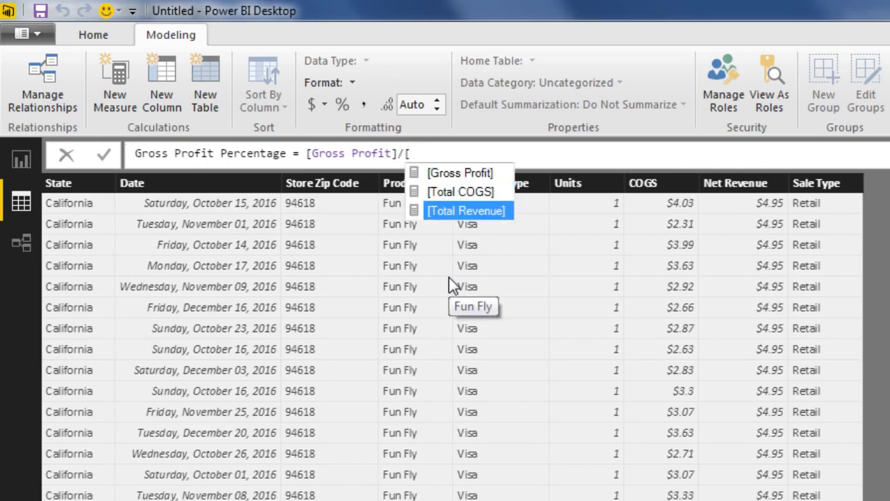
pyautogui.press('Tab')
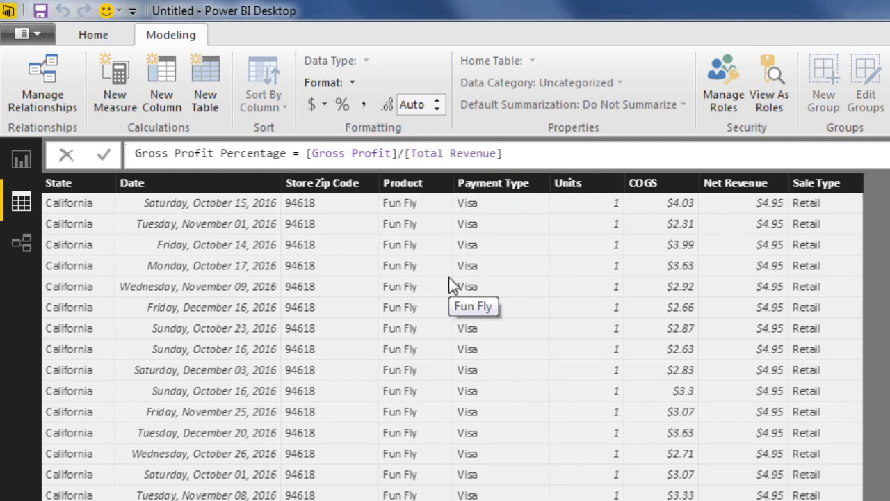
pyautogui.click(343, 105)
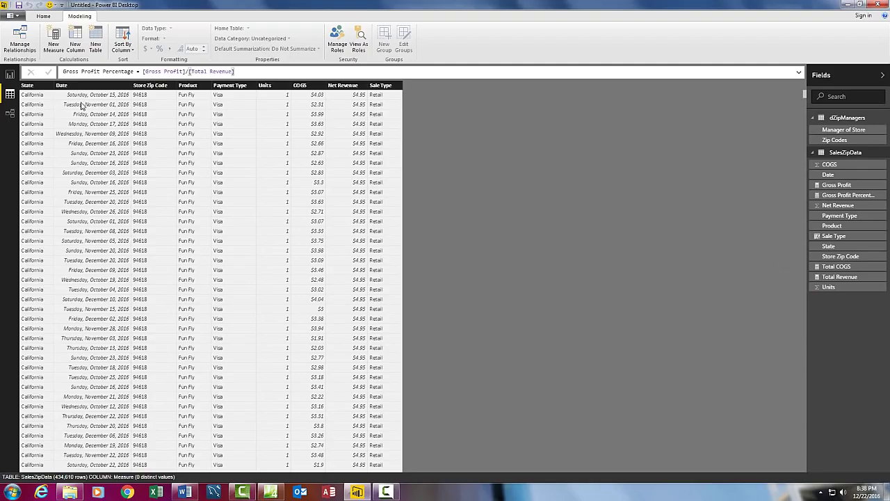
# In the relationships view, move the SalesZipData table farther from dZipManagers and enlarge it to leave room below its fields
pyautogui.click(11, 114)
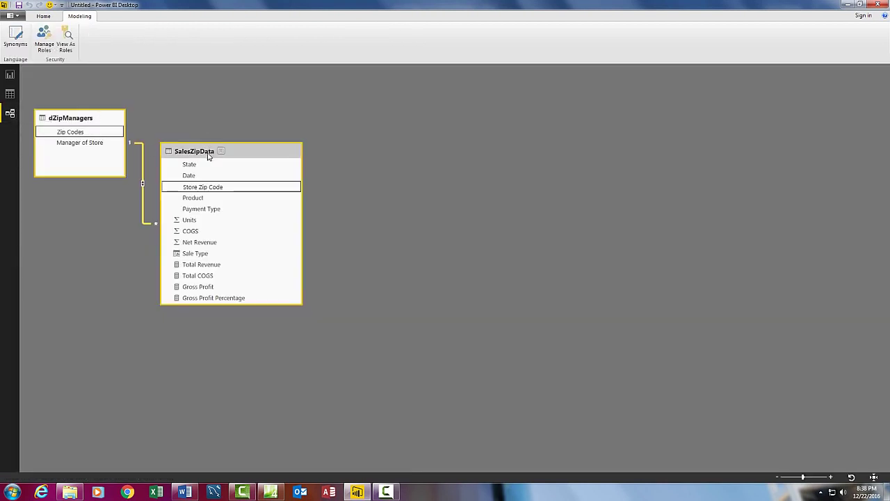
pyautogui.moveTo(204, 153); pyautogui.dragTo(239, 132)
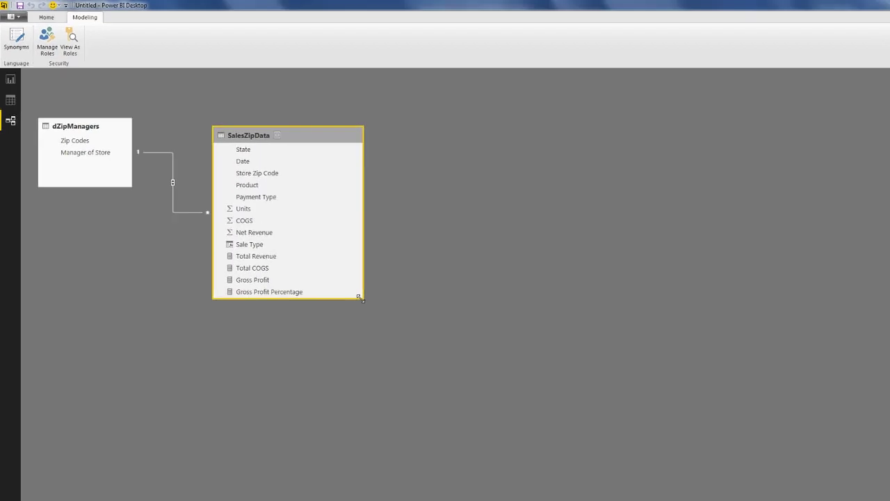
pyautogui.moveTo(360, 298); pyautogui.dragTo(386, 340)
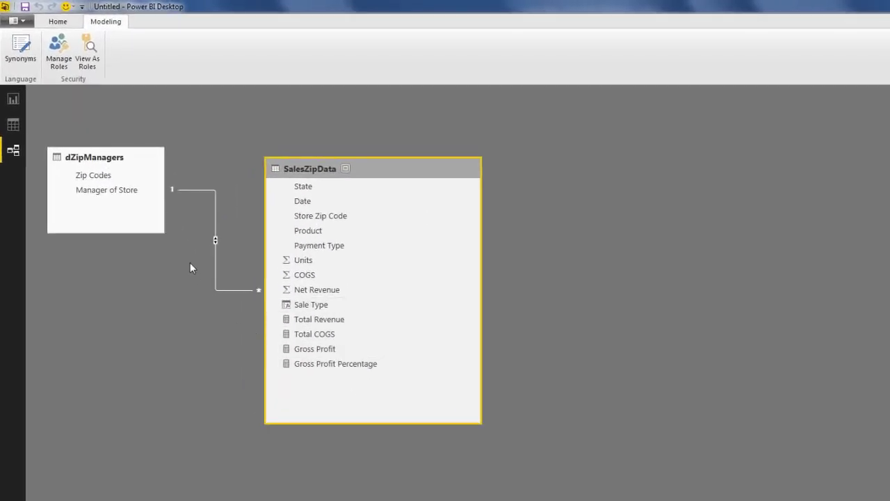
# Add a map visual to the blank report page and move it to the lower middle of the page
pyautogui.click(13, 100)
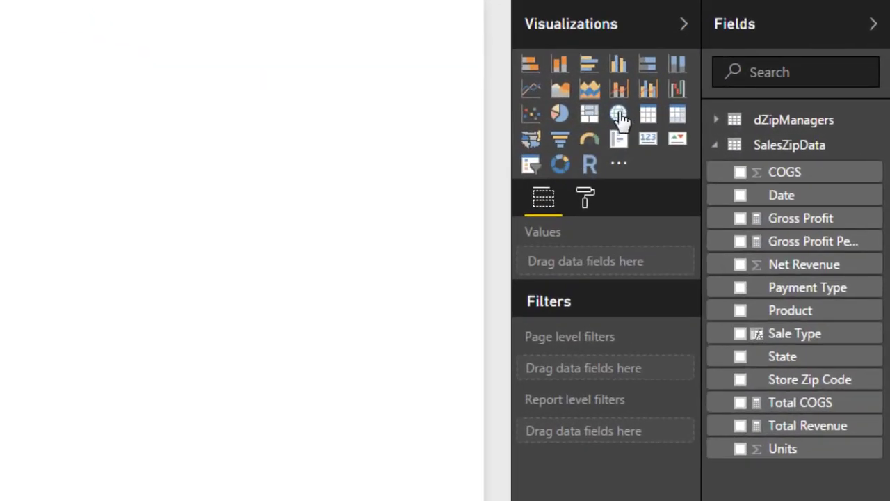
pyautogui.click(619, 116)
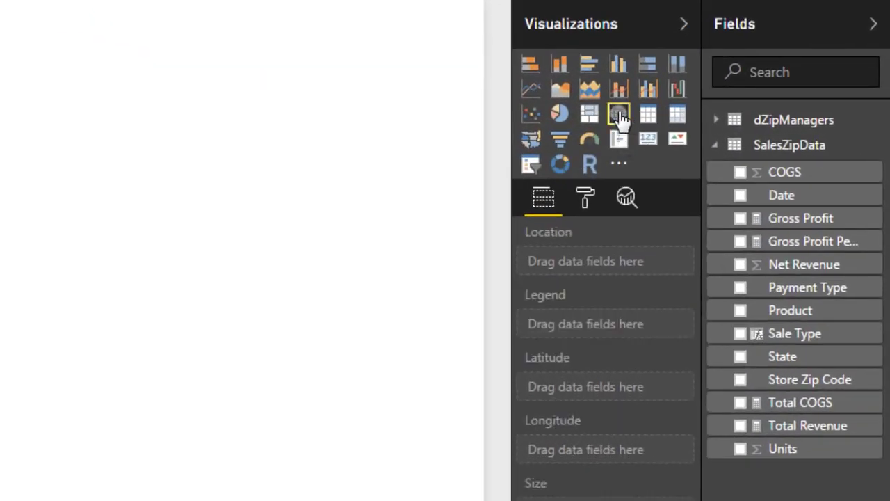
pyautogui.moveTo(122, 78); pyautogui.dragTo(461, 226)
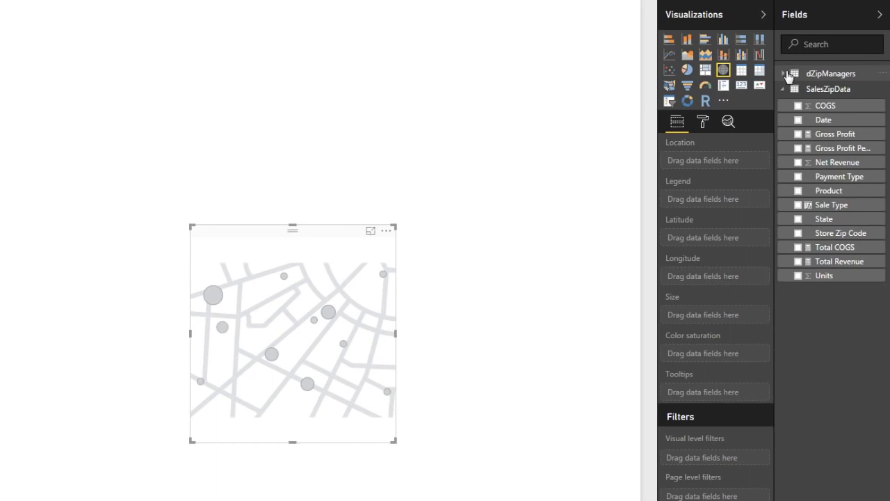
# Plot the dZipManagers Zip Codes on the map with bubbles sized by Gross Profit, and enlarge the visual in the page's lower-right area
pyautogui.click(788, 73)
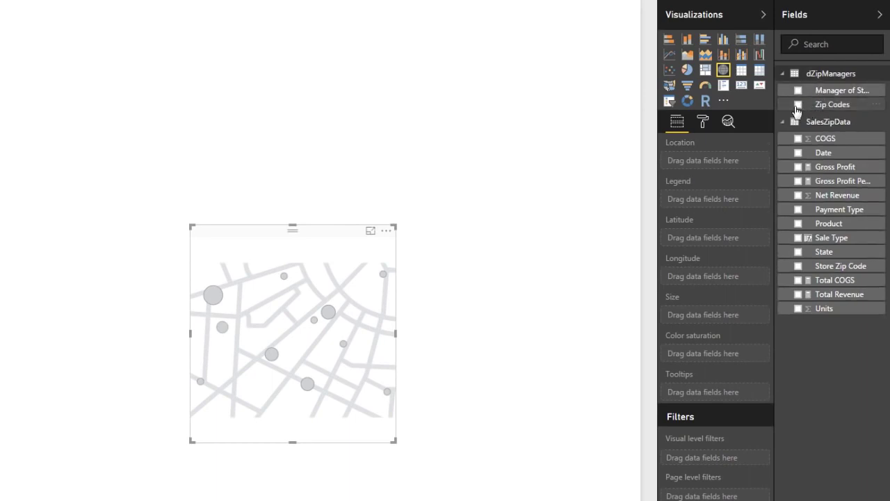
pyautogui.click(798, 106)
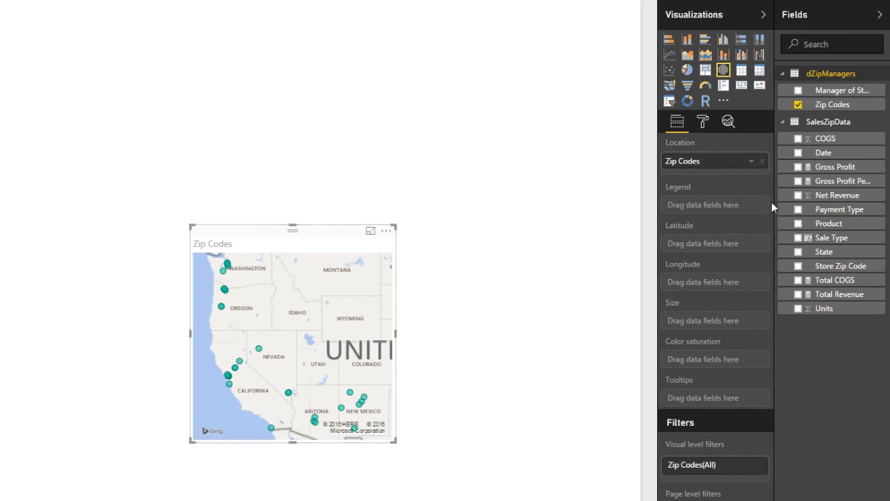
pyautogui.click(798, 168)
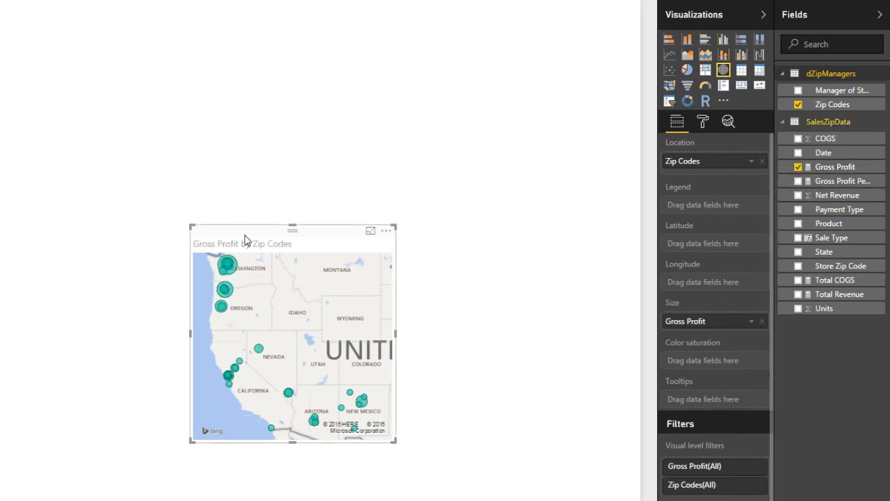
pyautogui.moveTo(396, 440); pyautogui.dragTo(630, 500)
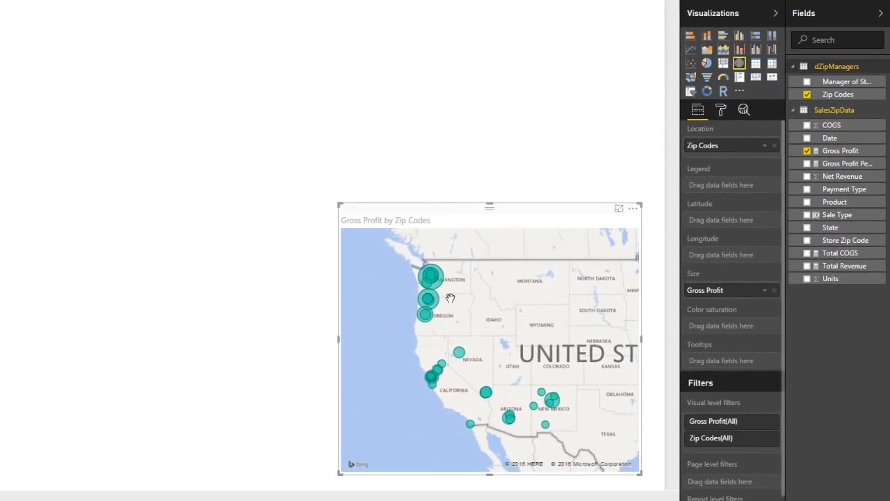
pyautogui.moveTo(437, 288)
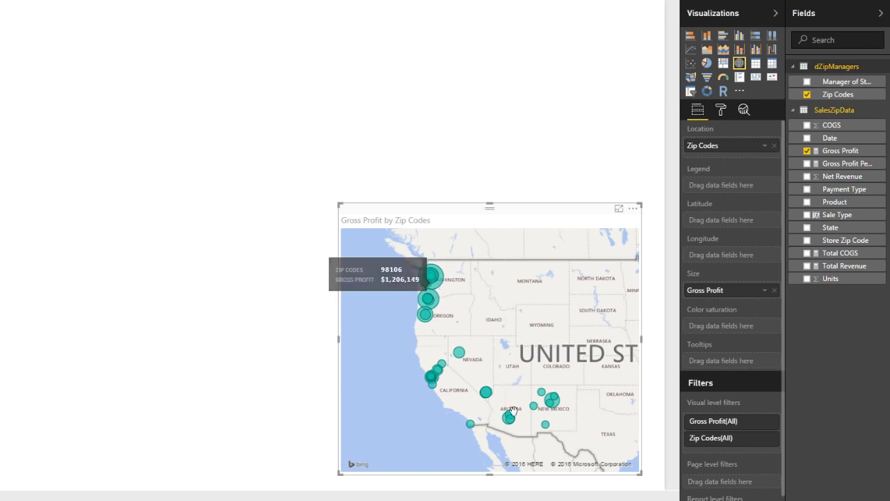
pyautogui.moveTo(511, 420)
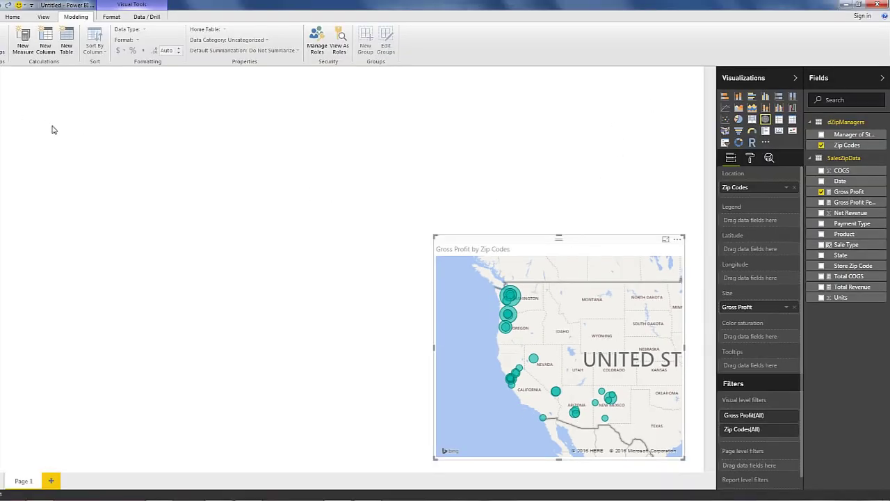
# Add a clustered bar chart of Gross Profit by Manager of Store, stretched to the page's height and widened to fit the manager names
pyautogui.click(53, 130)
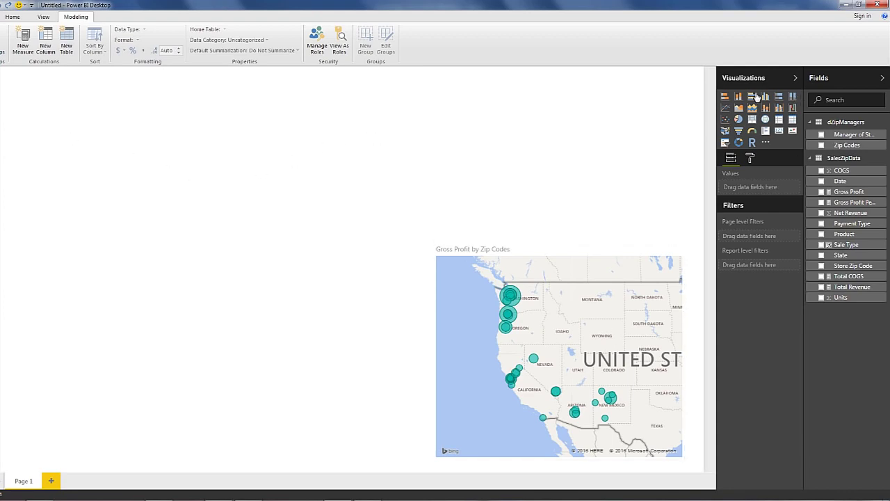
pyautogui.click(754, 97)
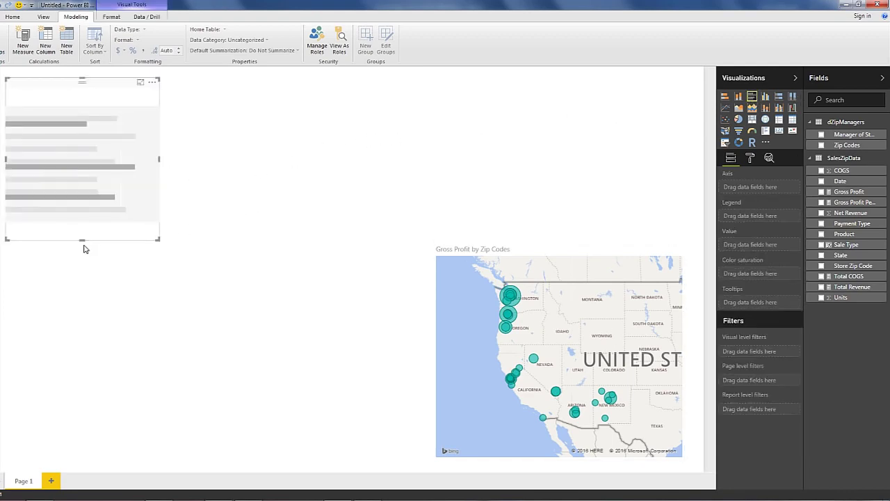
pyautogui.moveTo(81, 240); pyautogui.dragTo(89, 454)
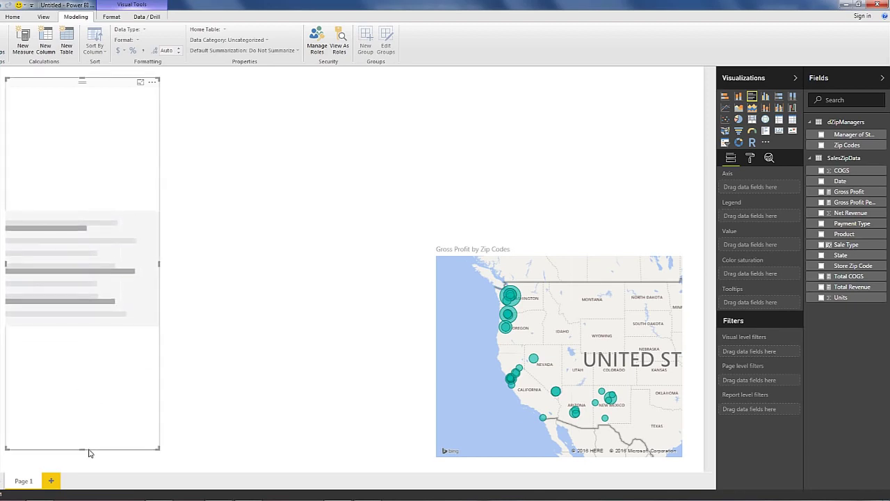
pyautogui.click(822, 135)
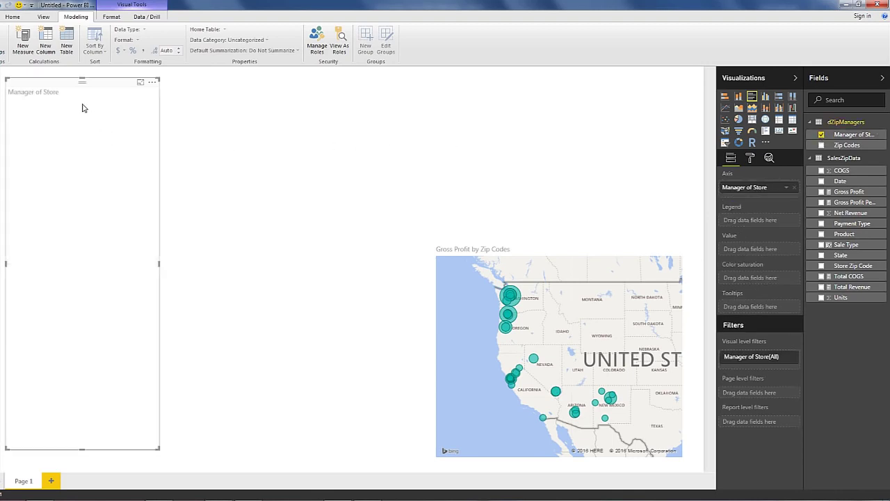
pyautogui.click(821, 192)
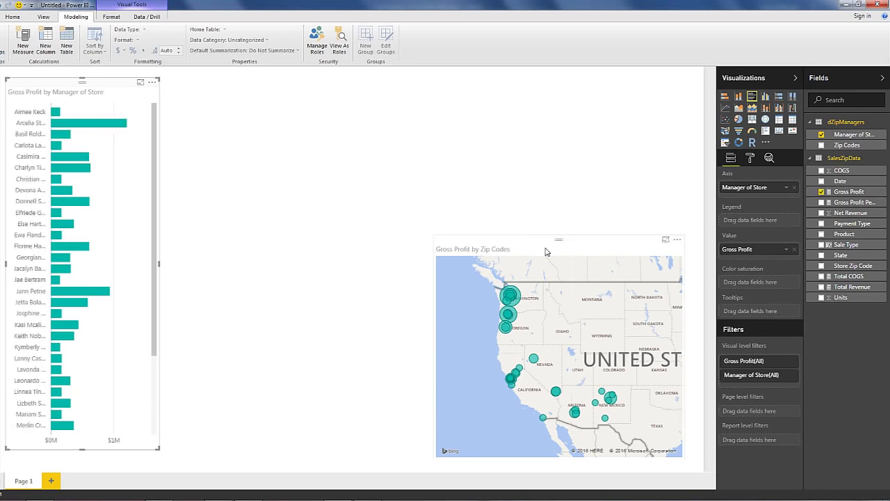
pyautogui.moveTo(82, 448); pyautogui.dragTo(82, 459)
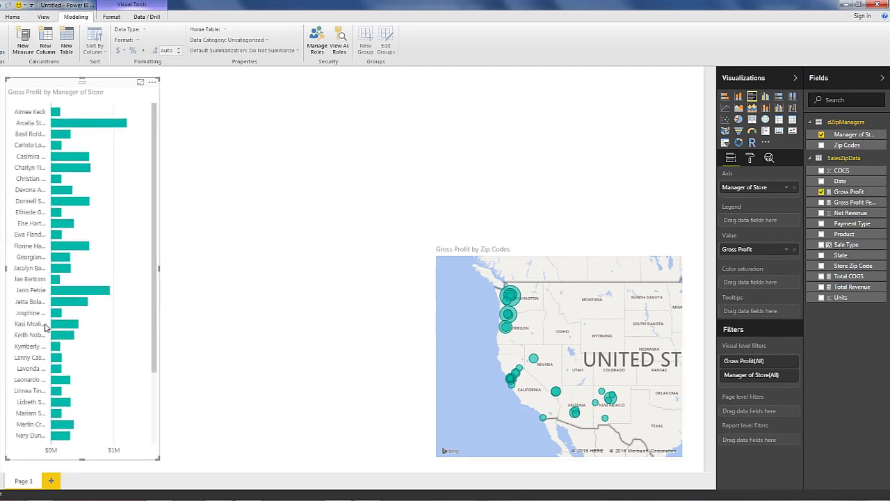
pyautogui.moveTo(160, 268); pyautogui.dragTo(223, 267)
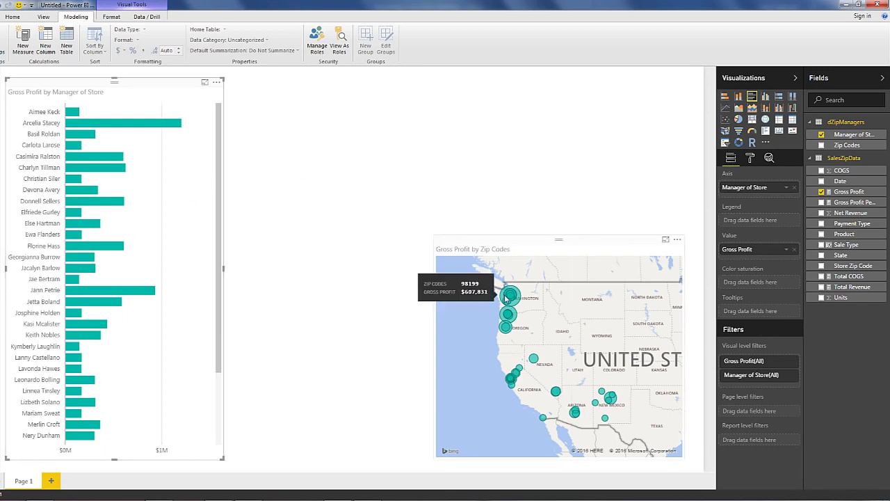
# Cross-filter the map by two different managers' bars in turn to check their store locations, and clear the selection
pyautogui.moveTo(80, 127)
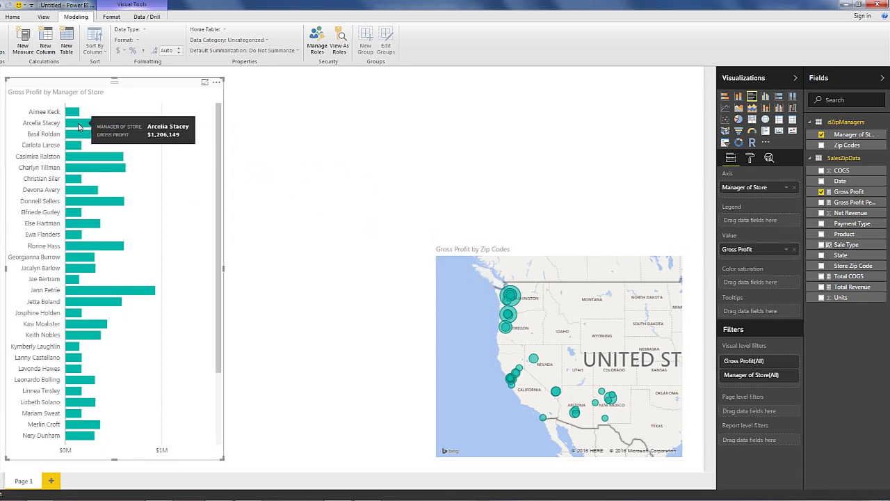
pyautogui.click(79, 127)
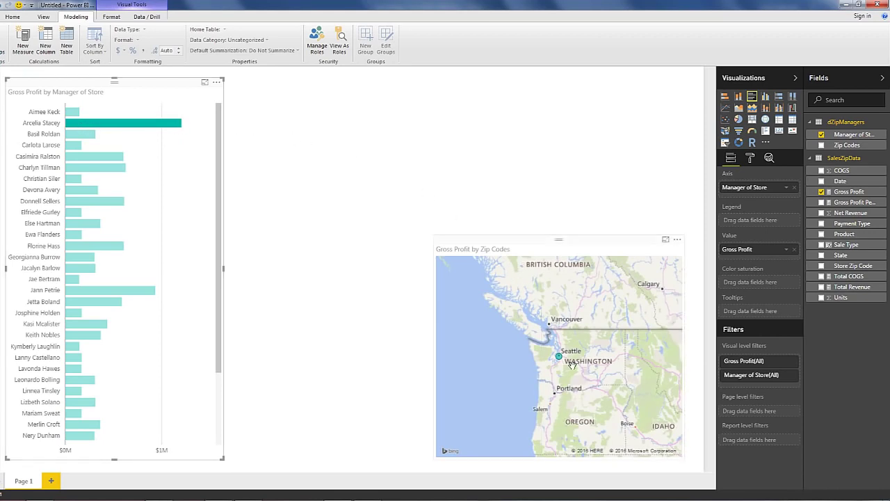
pyautogui.click(73, 327)
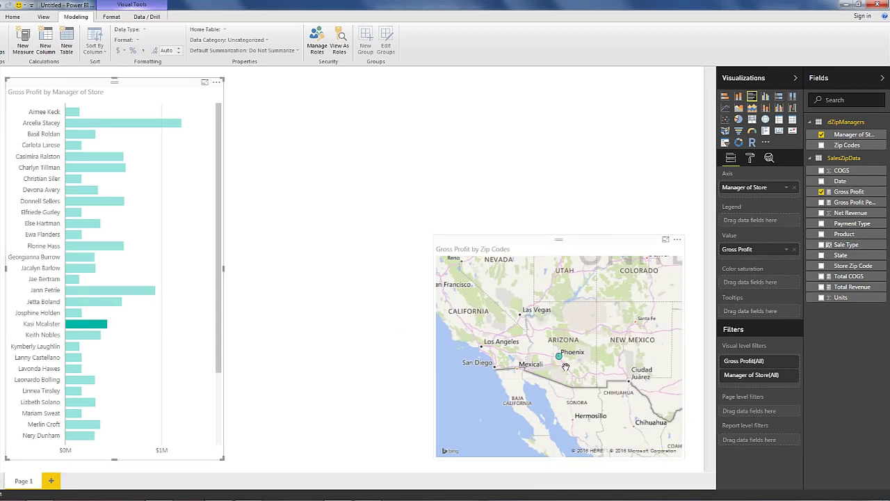
pyautogui.click(186, 165)
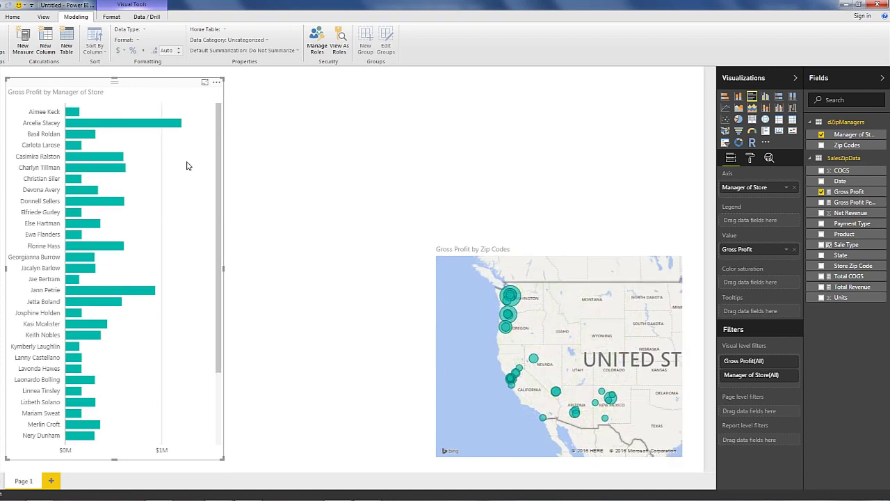
# Add a clustered column chart of Gross Profit and Gross Profit Percentage by Product beside the manager bar chart
pyautogui.click(282, 96)
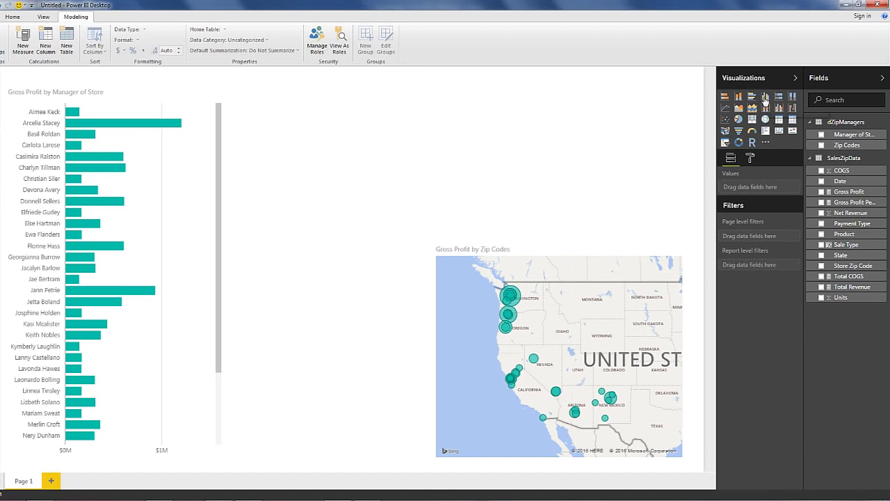
pyautogui.click(765, 98)
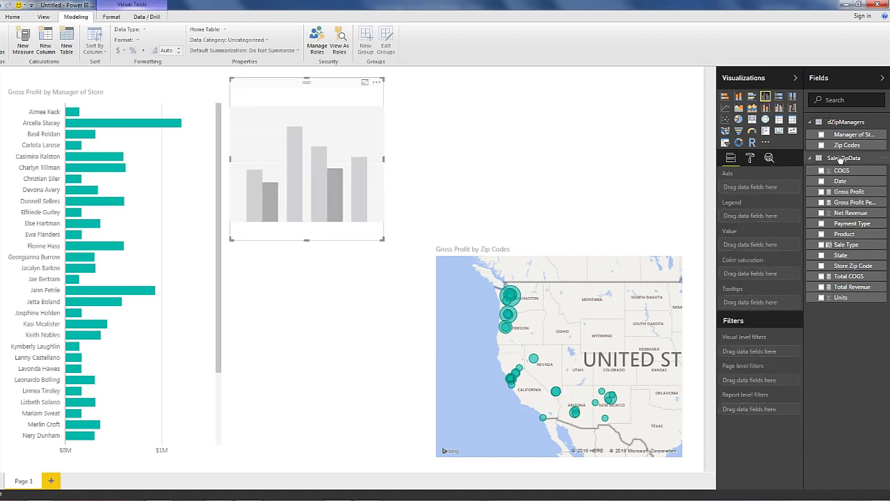
pyautogui.click(822, 235)
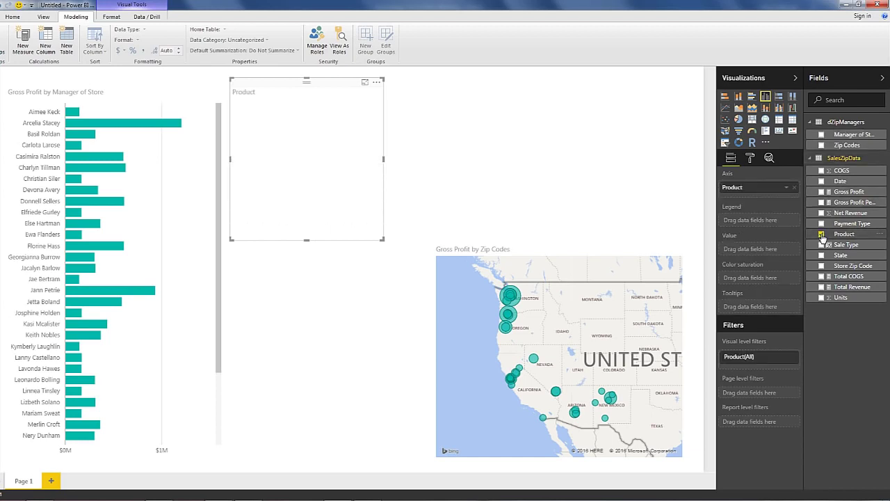
pyautogui.click(822, 192)
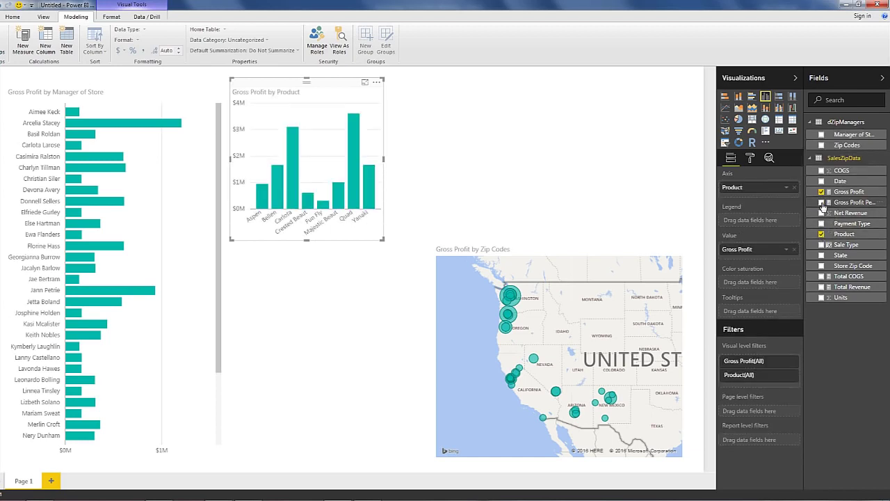
pyautogui.click(822, 202)
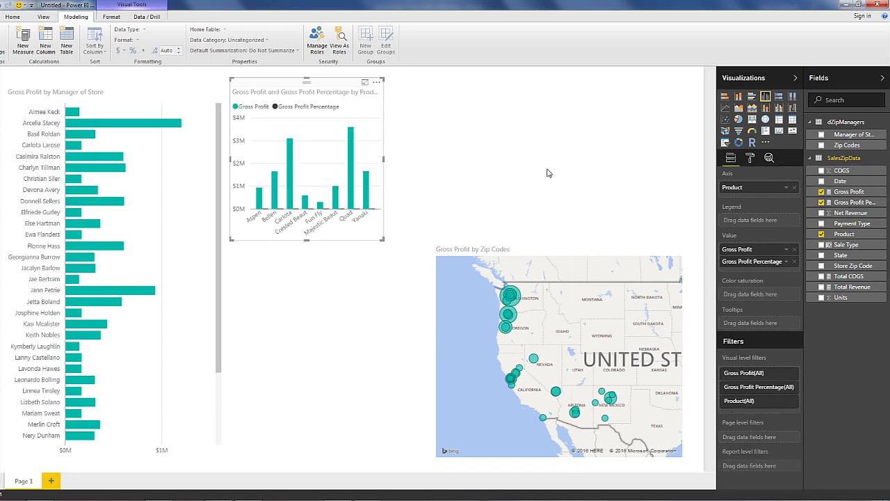
# Convert the product chart to a line and clustered column chart with Gross Profit Percentage as the line value
pyautogui.moveTo(365, 179)
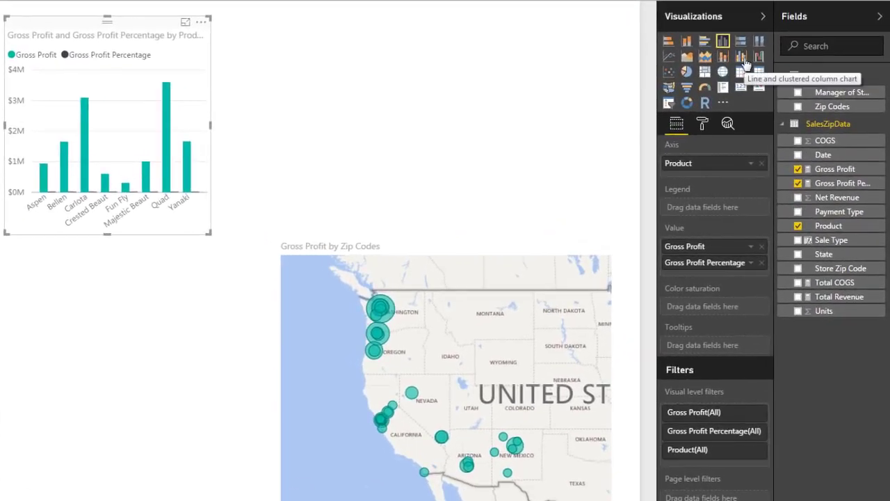
pyautogui.click(744, 61)
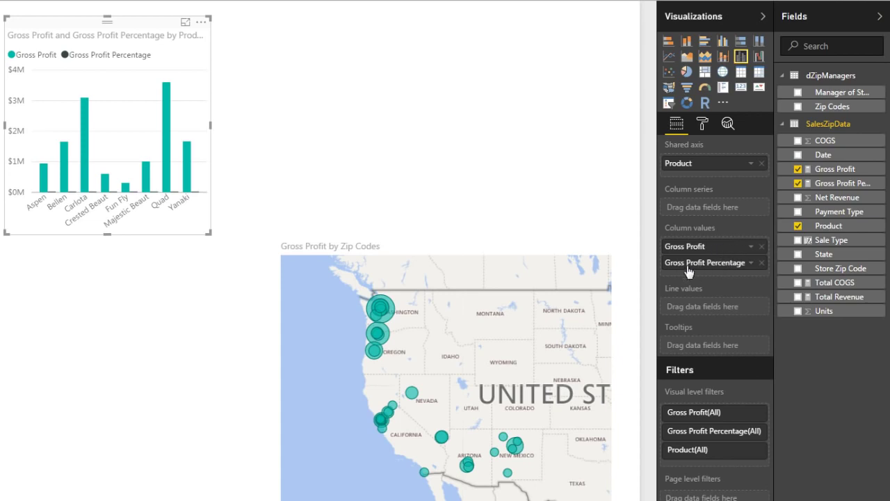
pyautogui.moveTo(707, 269); pyautogui.dragTo(700, 307)
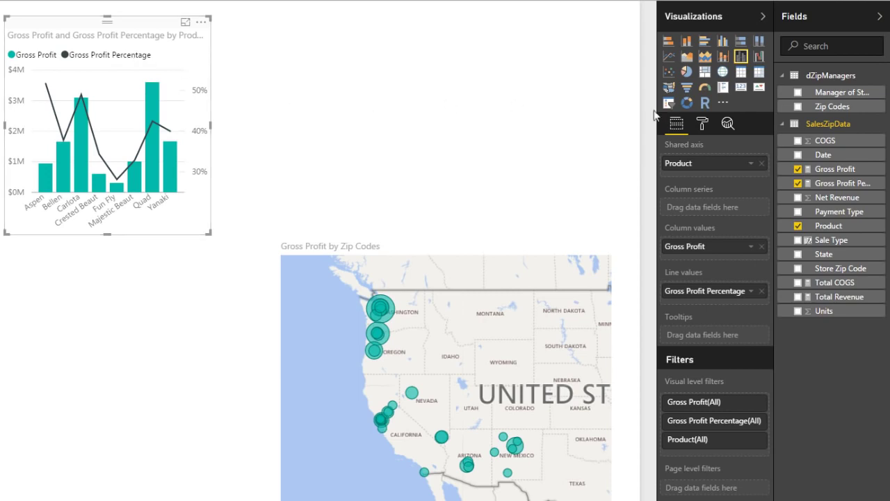
# Rename the Gross Profit Percentage measure as Gross Profit % and deselect the product chart
pyautogui.rightClick(823, 189)
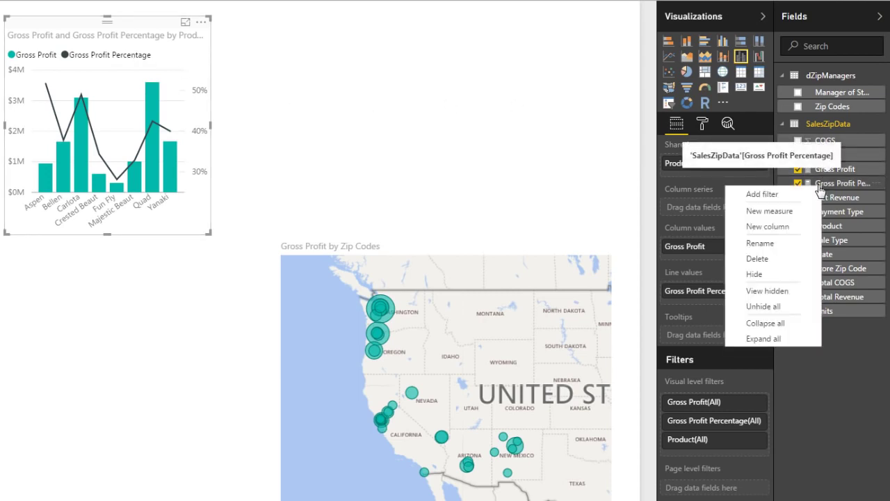
pyautogui.click(757, 244)
pyautogui.doubleClick(850, 183)
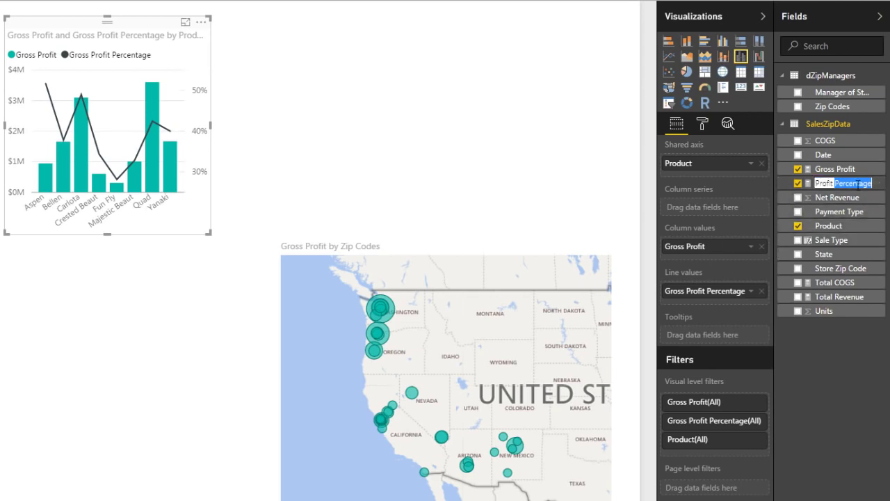
pyautogui.write('%')
pyautogui.press('Return')
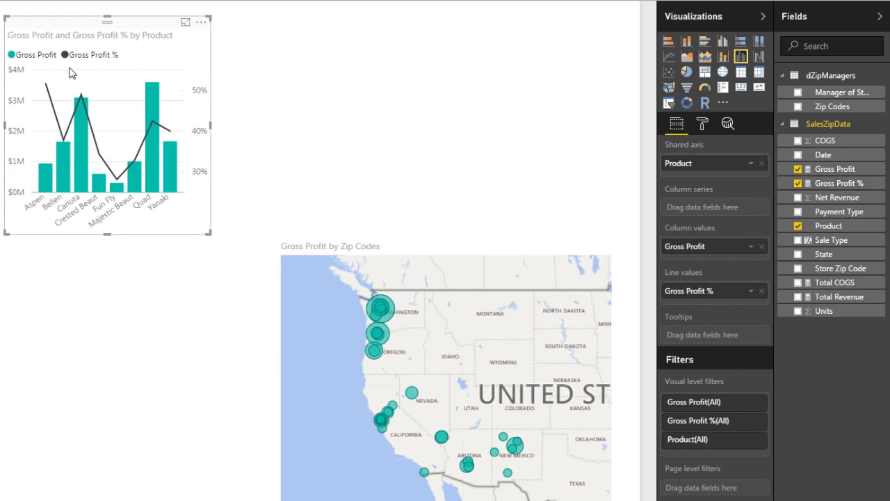
pyautogui.click(322, 41)
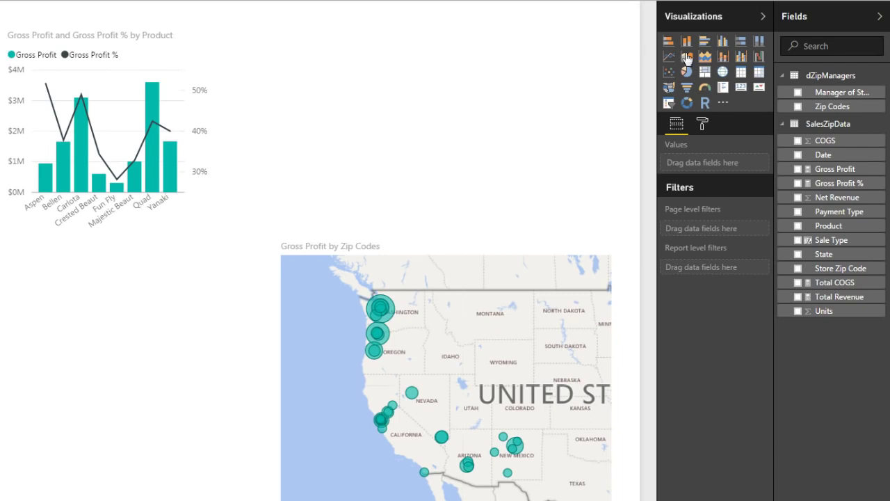
# Add a line and clustered column chart by Payment Type with Gross Profit as columns and Gross Profit % as the line
pyautogui.click(742, 58)
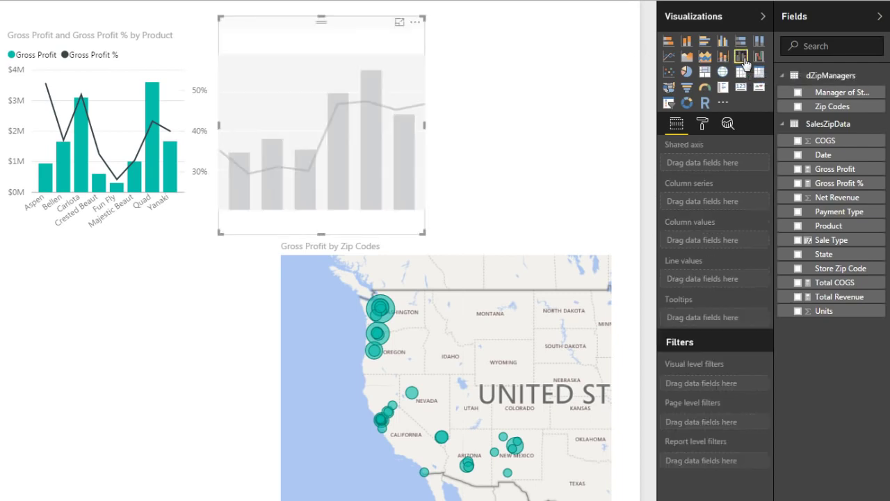
pyautogui.click(798, 212)
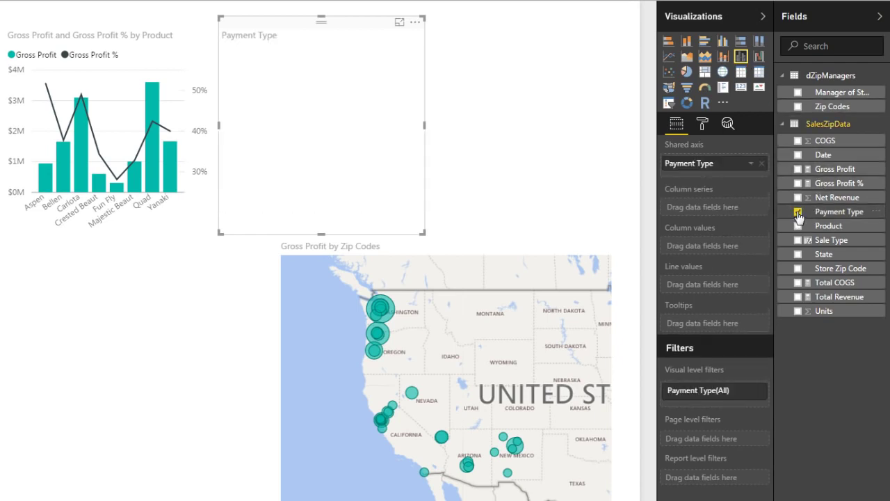
pyautogui.click(799, 169)
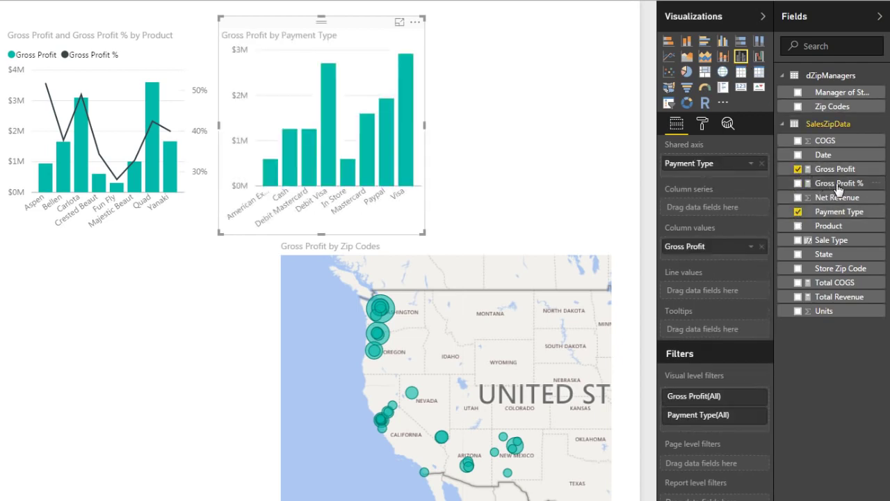
pyautogui.moveTo(834, 185); pyautogui.dragTo(720, 298)
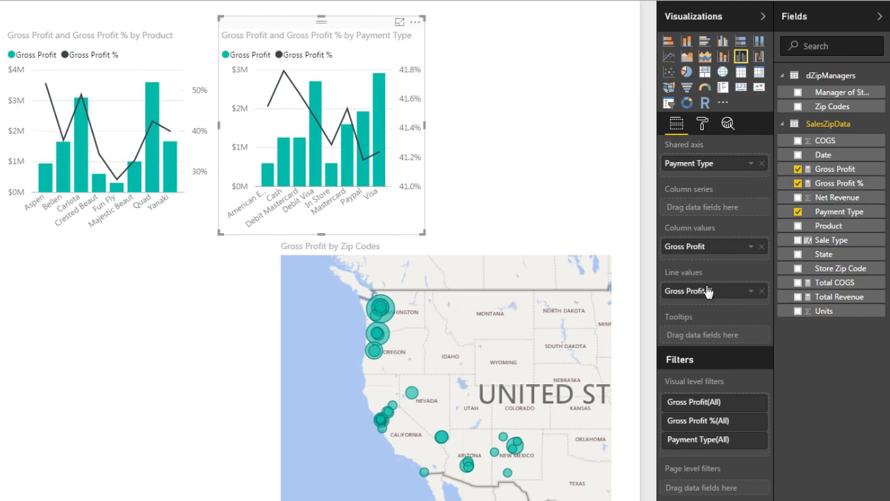
# Move the Payment Type chart above the map, widen it and the Product chart to fill the row, and deselect
pyautogui.moveTo(380, 21); pyautogui.dragTo(556, 18)
pyautogui.moveTo(393, 121); pyautogui.dragTo(334, 121)
pyautogui.click(222, 120)
pyautogui.moveTo(223, 123); pyautogui.dragTo(283, 126)
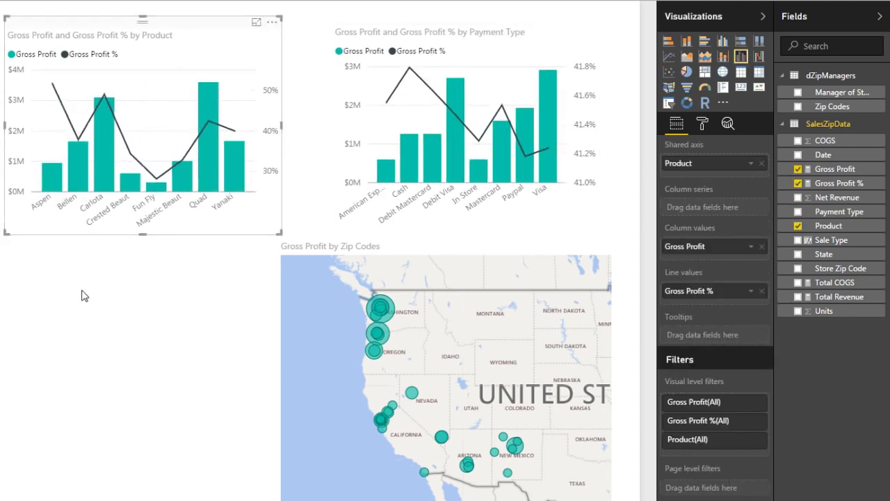
pyautogui.click(61, 292)
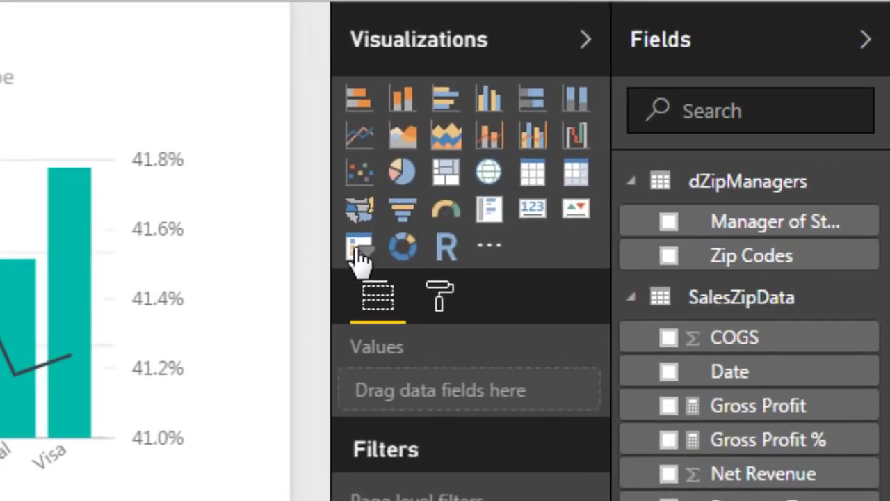
# Add a State slicer, shrink it to fit its list, and place it below the Product chart
pyautogui.click(357, 249)
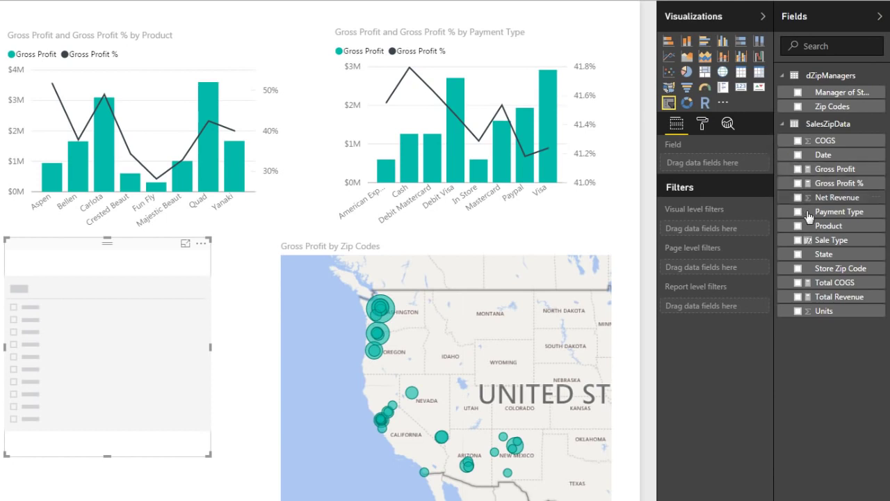
pyautogui.click(798, 256)
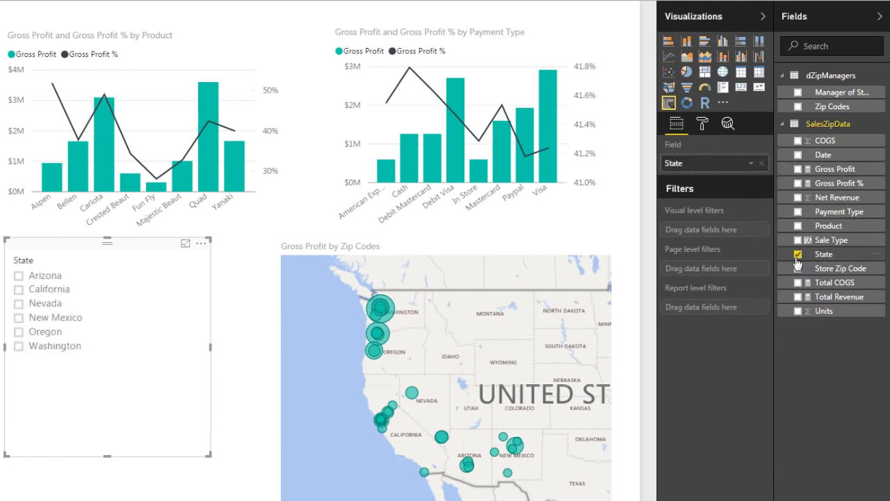
pyautogui.moveTo(209, 455); pyautogui.dragTo(174, 381)
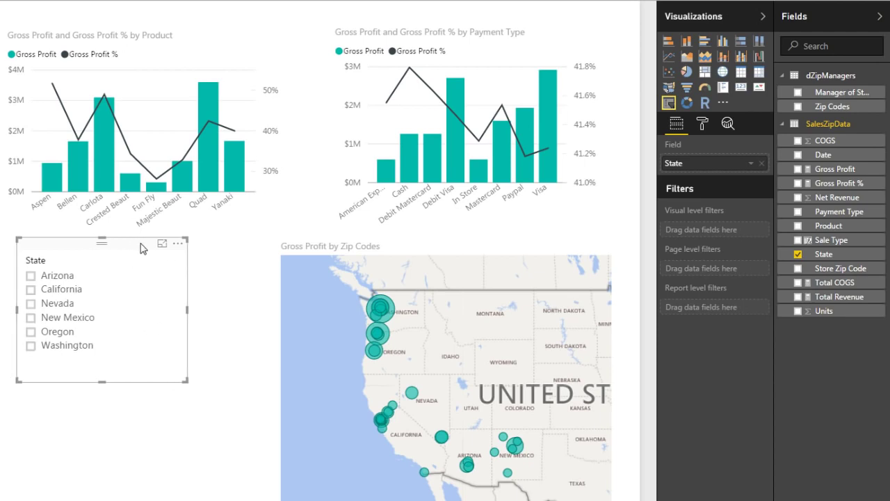
pyautogui.moveTo(124, 248); pyautogui.dragTo(166, 249)
pyautogui.click(49, 416)
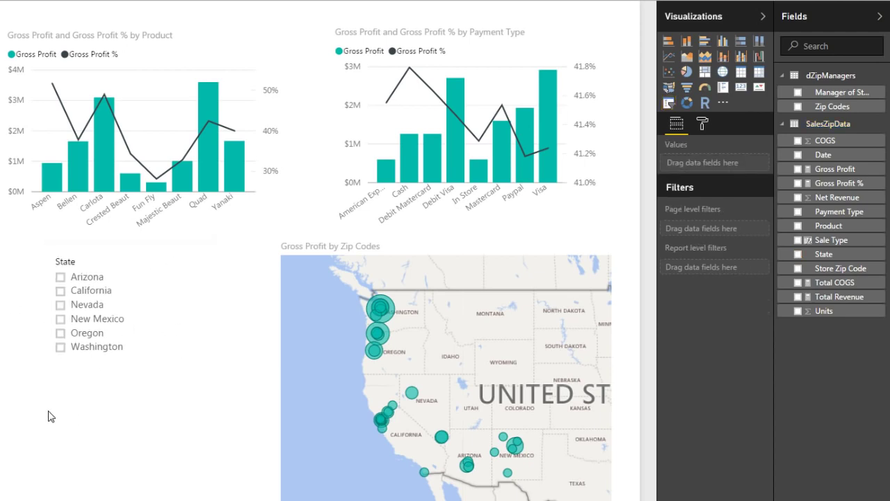
# Add a multi-row card below the State slicer showing Gross Profit, Gross Profit %, Total Revenue and Total COGS
pyautogui.click(723, 88)
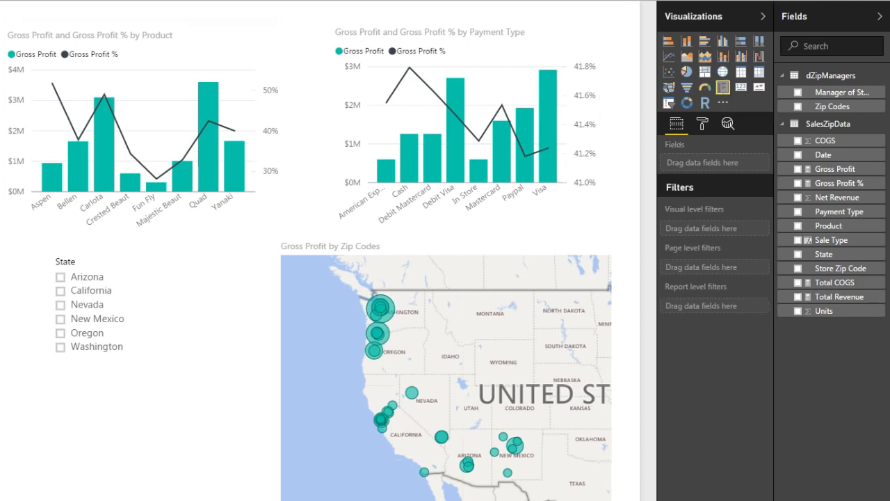
pyautogui.moveTo(35, 69); pyautogui.dragTo(265, 336)
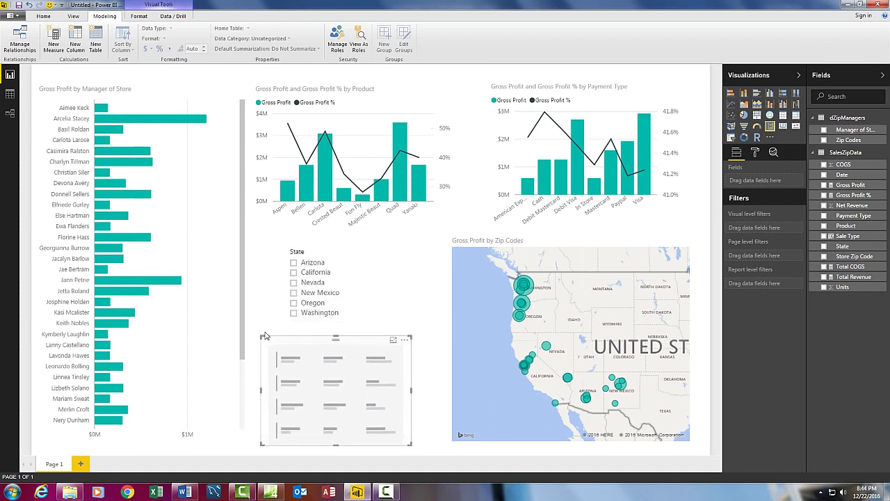
pyautogui.click(824, 186)
pyautogui.click(824, 196)
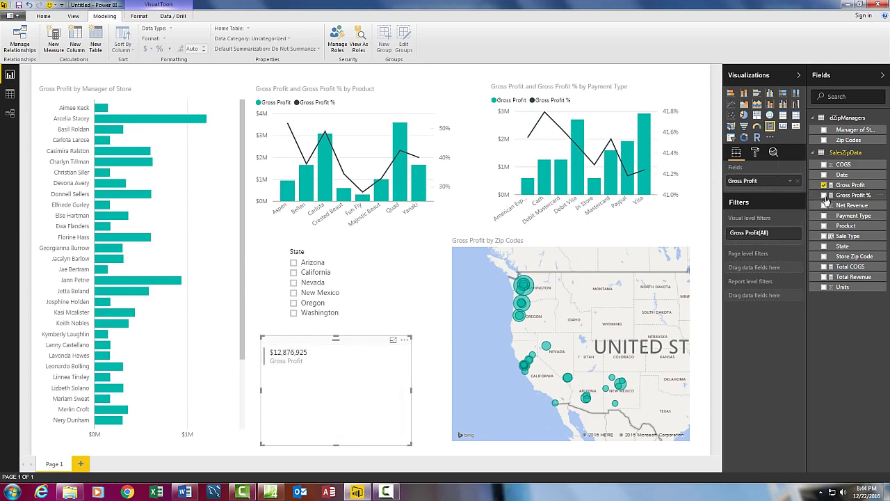
pyautogui.click(824, 277)
pyautogui.click(824, 267)
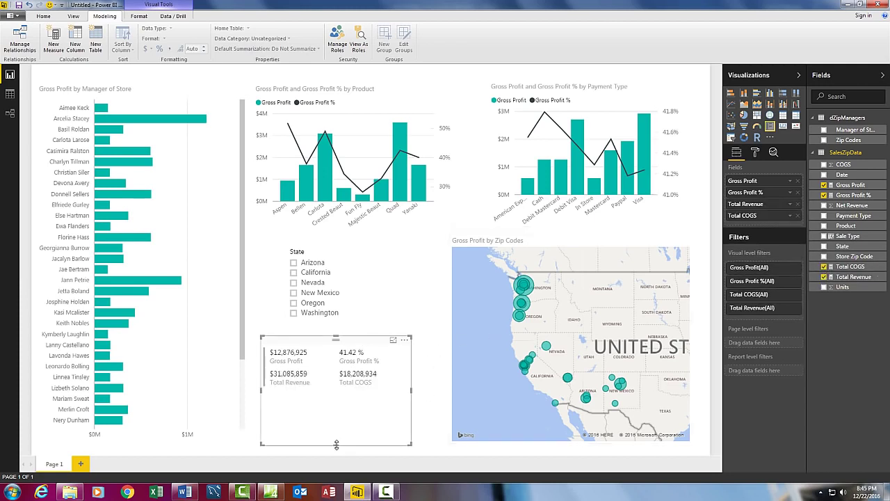
# Shorten the multi-row card to fit its values, shift it slightly down below the slicer, and deselect it
pyautogui.moveTo(336, 444); pyautogui.dragTo(345, 404)
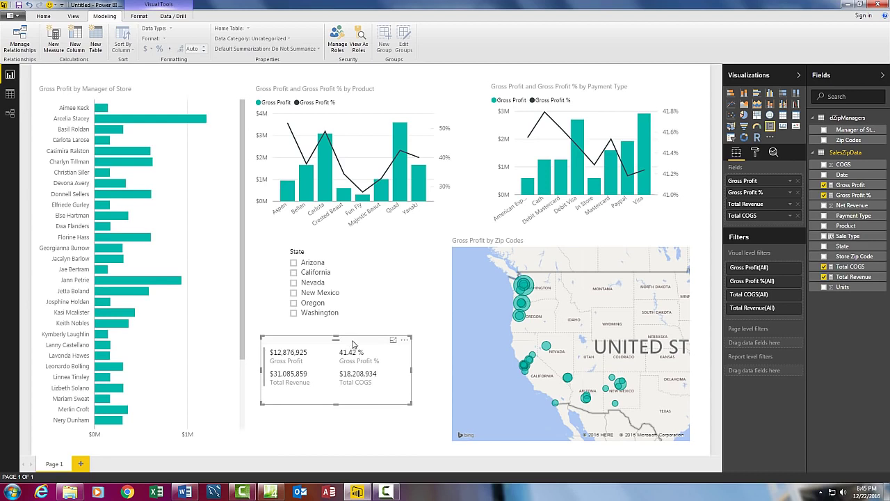
pyautogui.moveTo(352, 343); pyautogui.dragTo(358, 353)
pyautogui.click(424, 302)
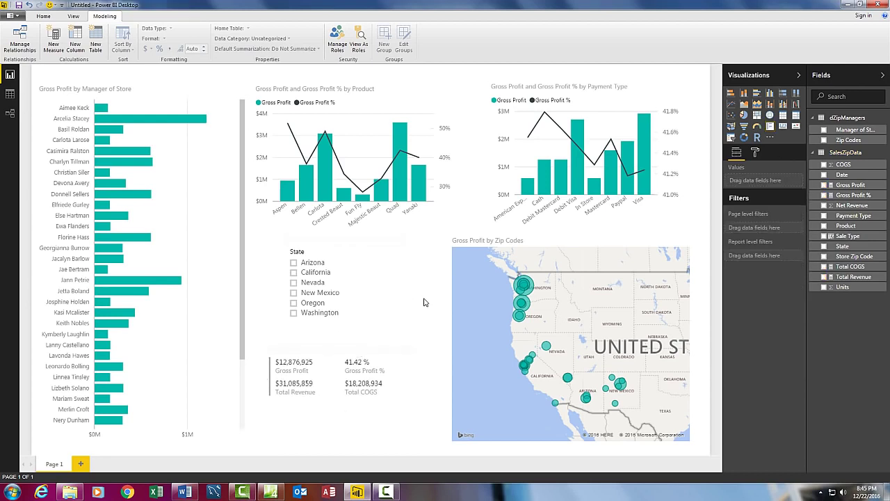
# Filter the report by Arizona, California and Oregon in turn with the State slicer to compare the visuals
pyautogui.click(293, 264)
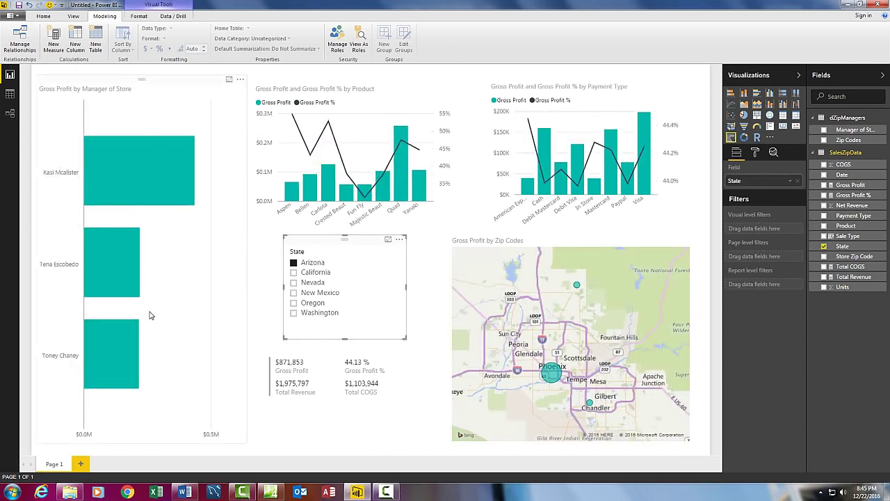
pyautogui.click(293, 273)
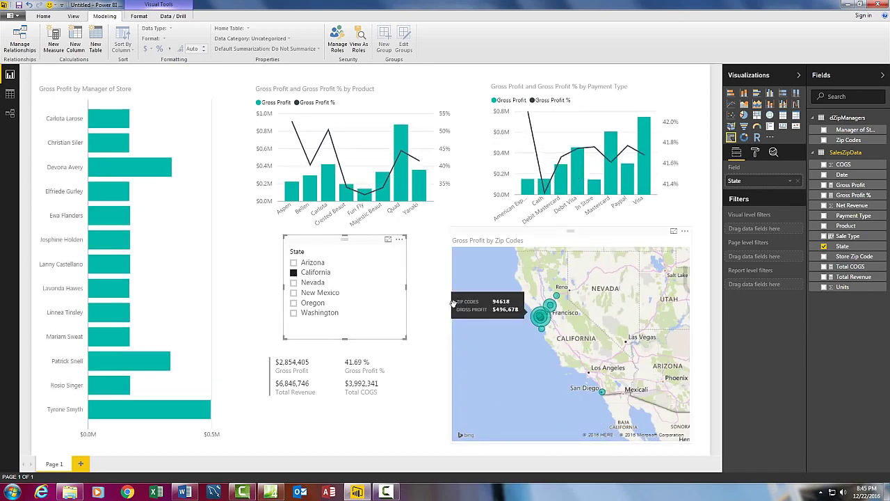
pyautogui.click(293, 303)
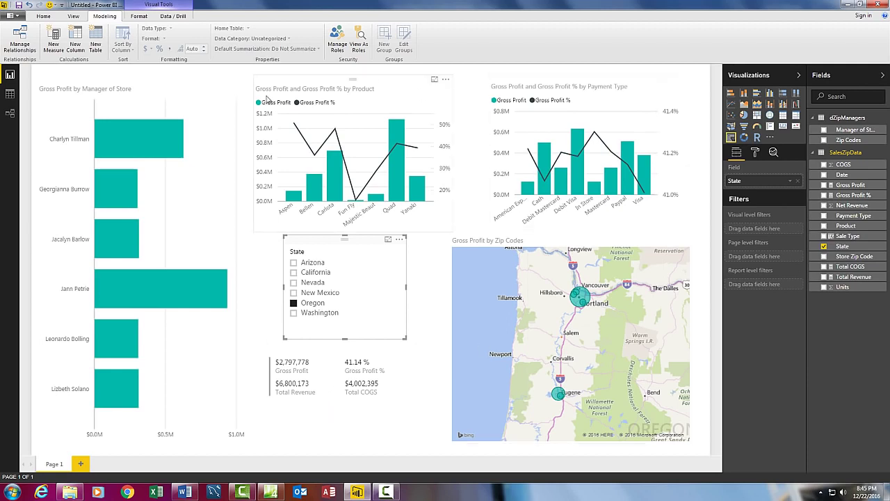
pyautogui.moveTo(168, 281)
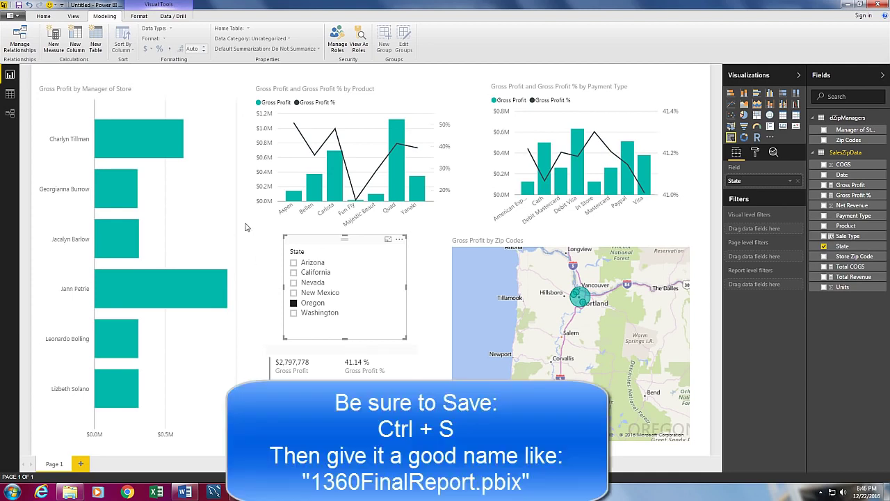
# Open the Query Editor to review the SalesZipData query and its applied steps, and close it
pyautogui.click(73, 16)
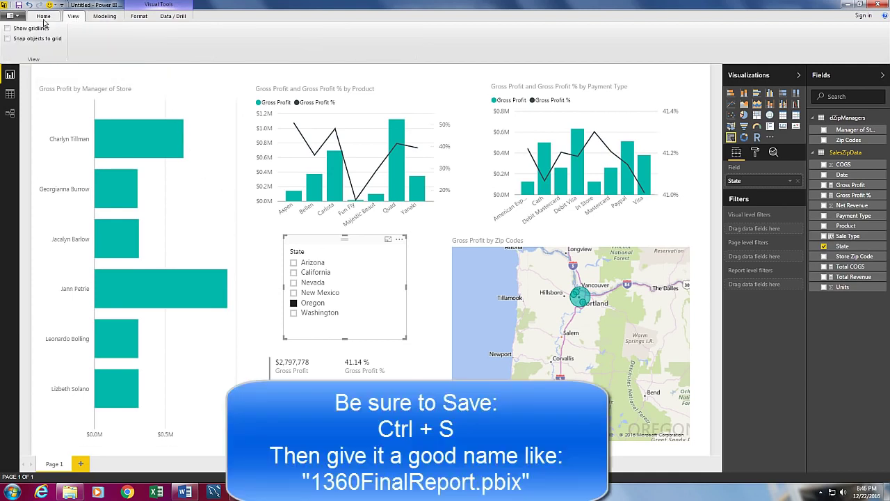
pyautogui.click(43, 16)
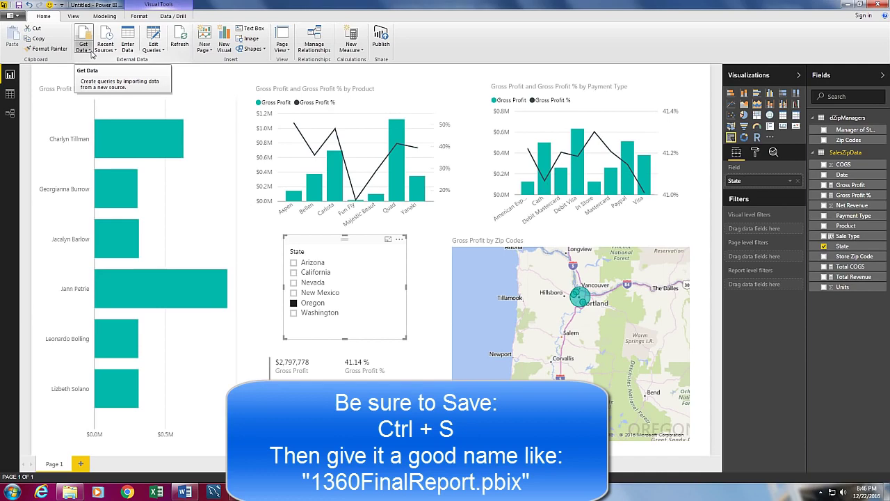
pyautogui.click(154, 47)
pyautogui.click(172, 61)
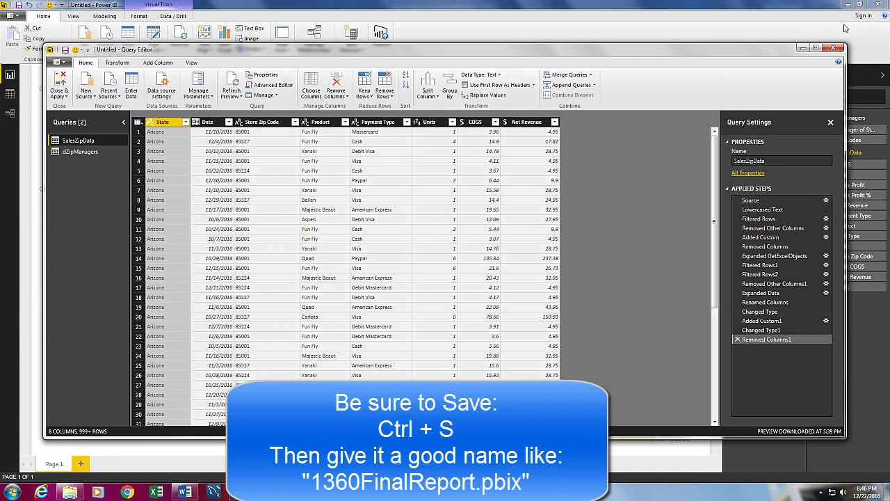
pyautogui.click(836, 49)
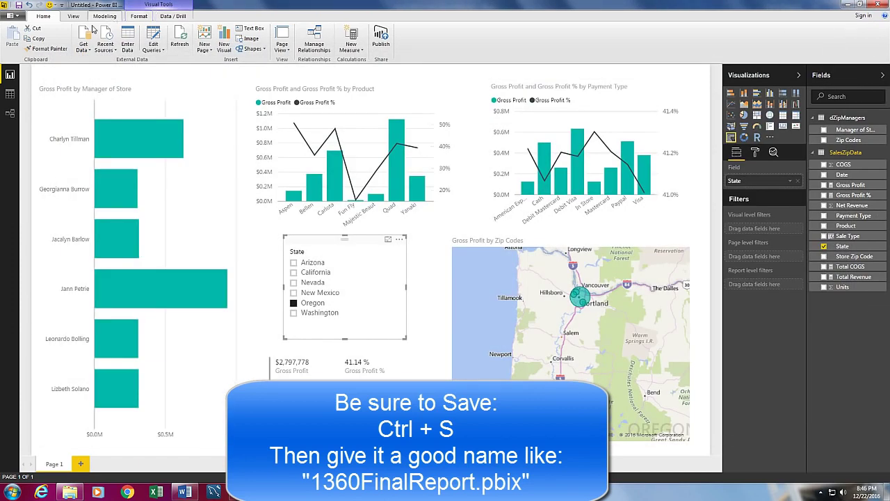
# Check the table relationships diagram, return to the report, and filter it to California with the State slicer
pyautogui.click(10, 113)
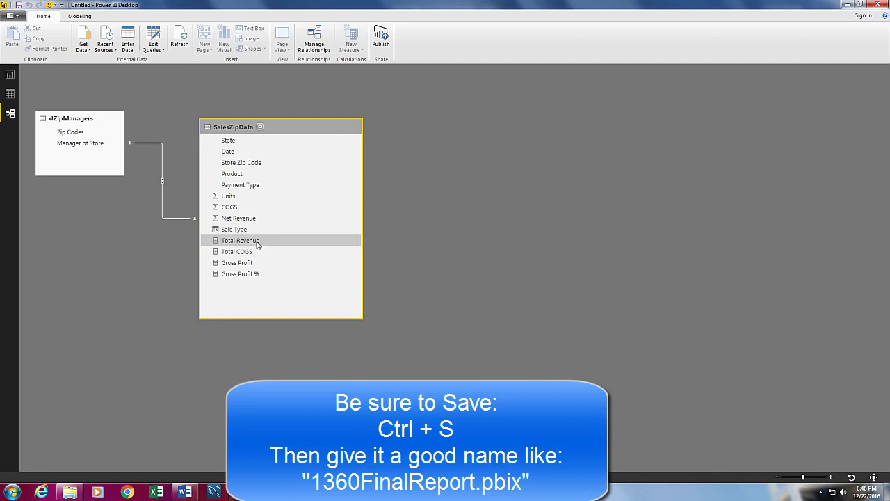
pyautogui.click(10, 75)
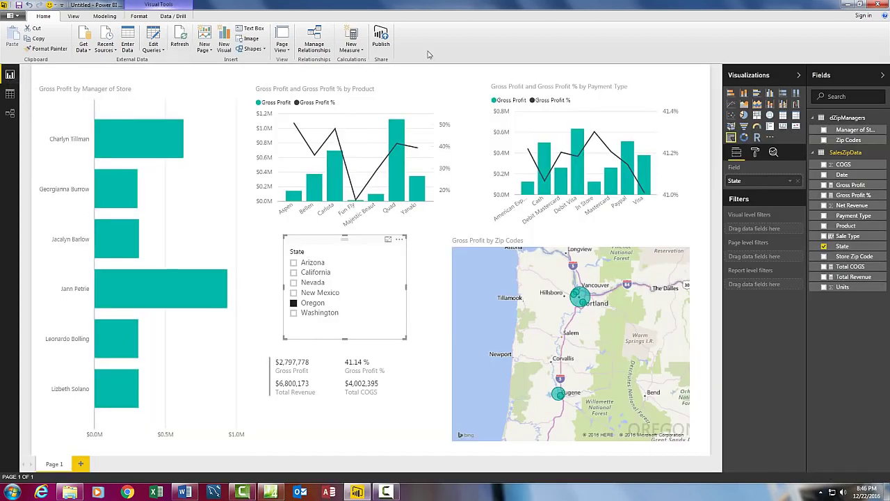
pyautogui.click(293, 273)
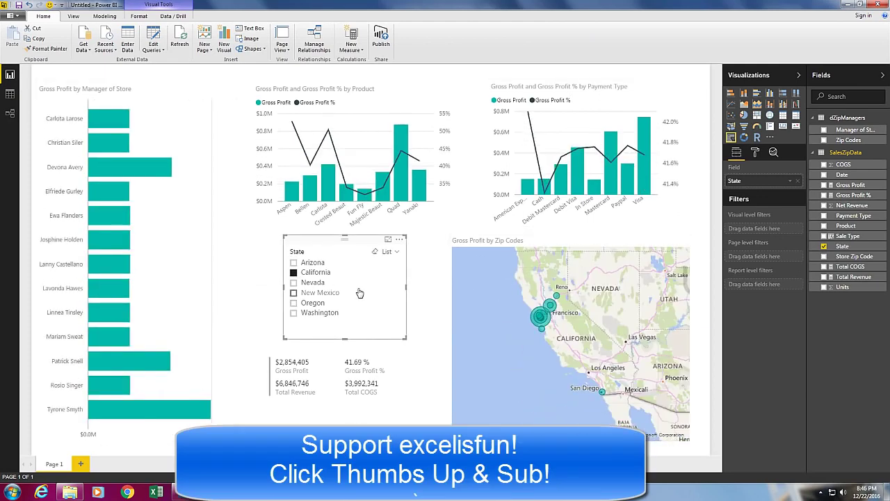